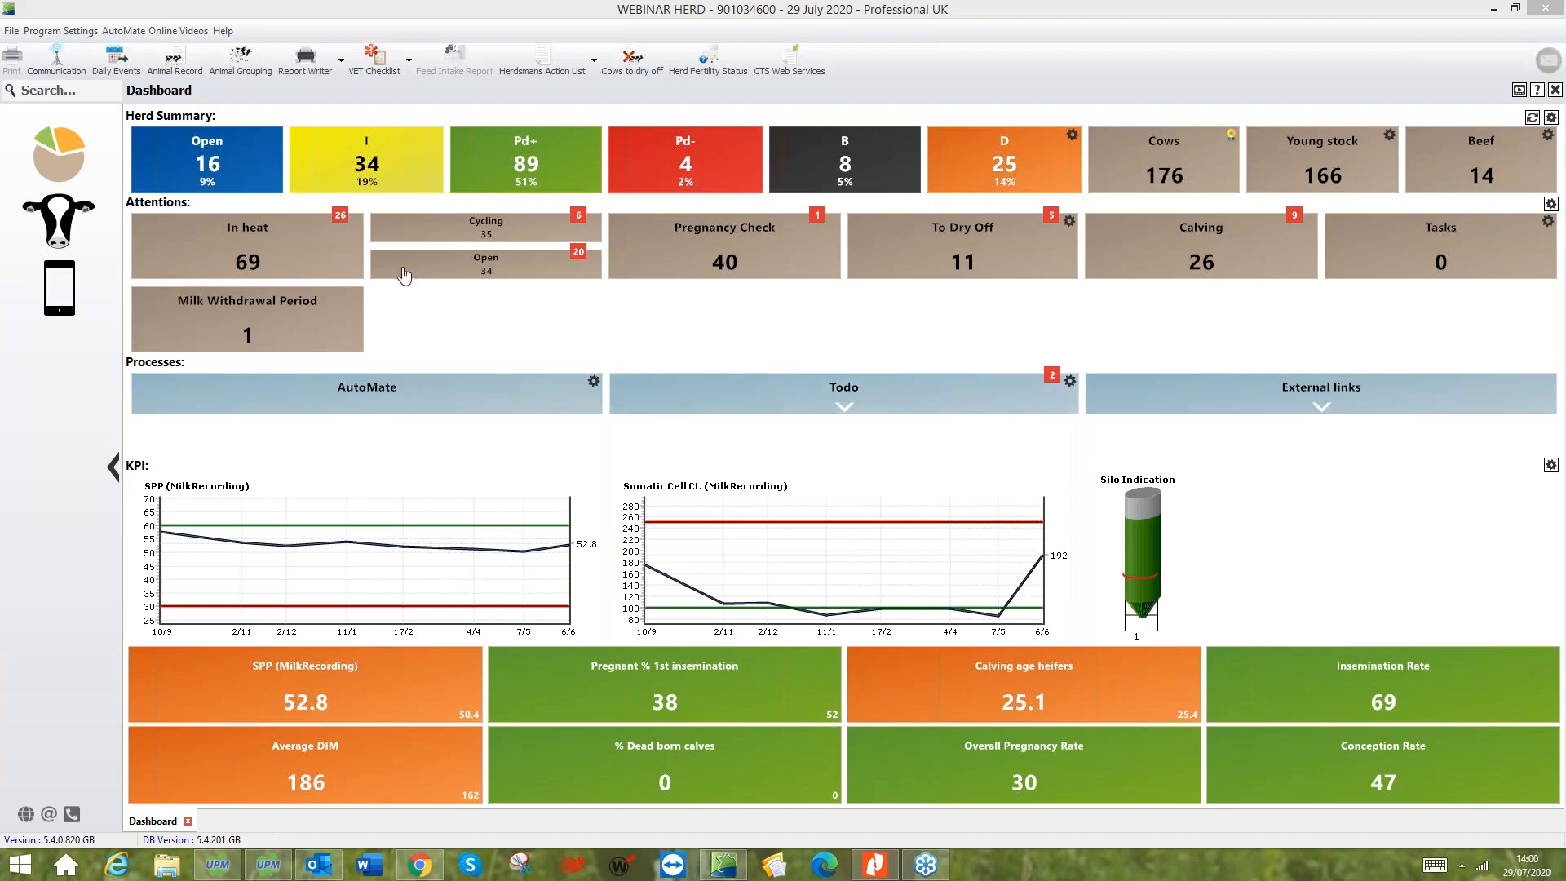
# - Open the Declare Pregnant batch entry from the Daily Events under Daily Tasks
pyautogui.click(67, 234)
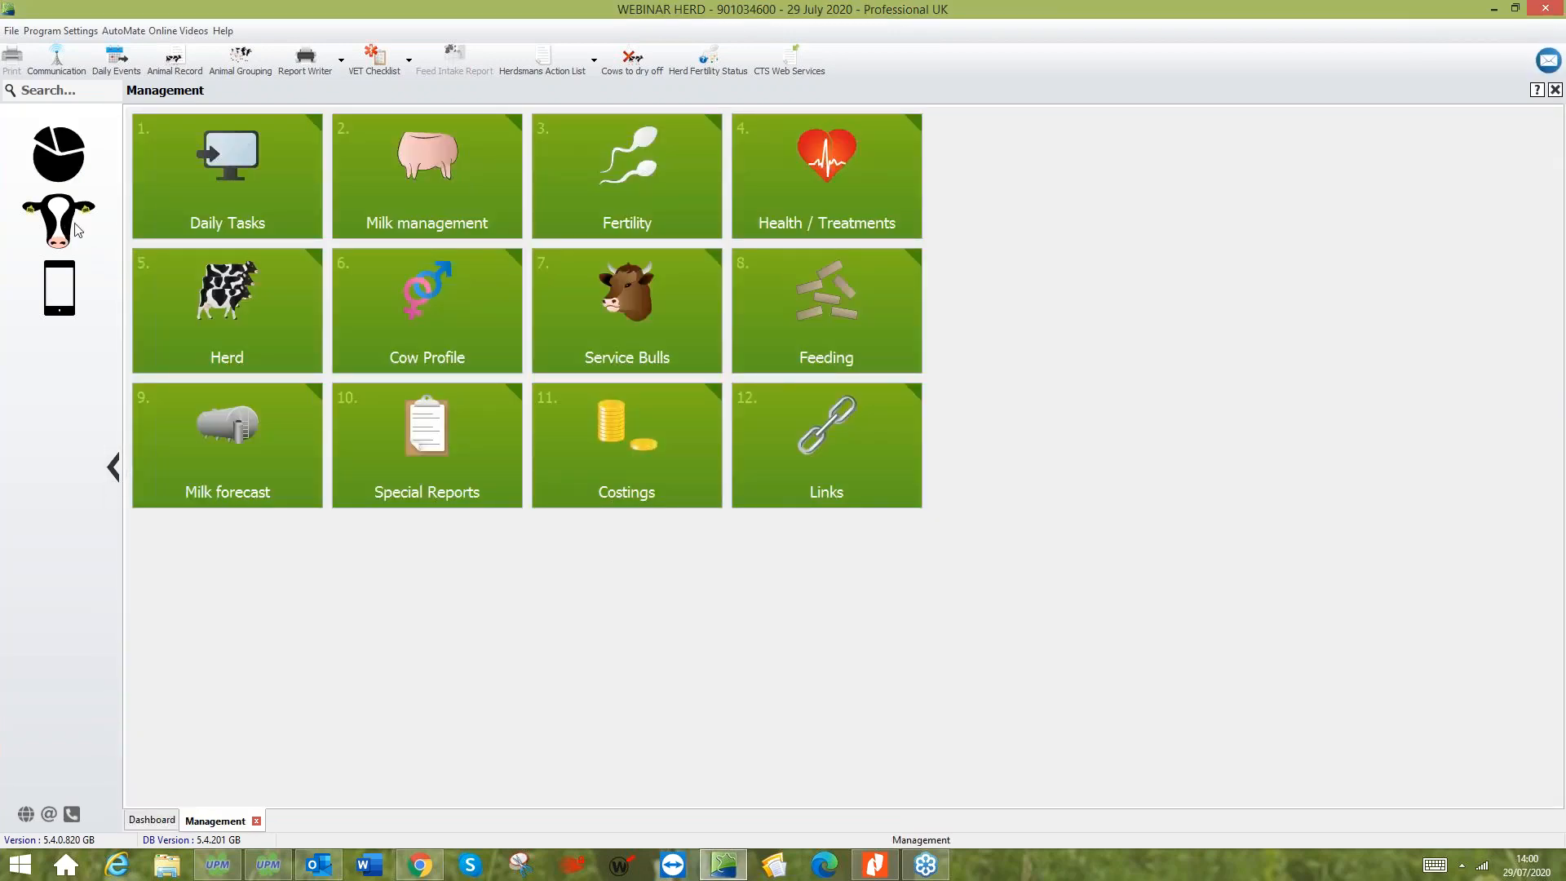
pyautogui.click(188, 179)
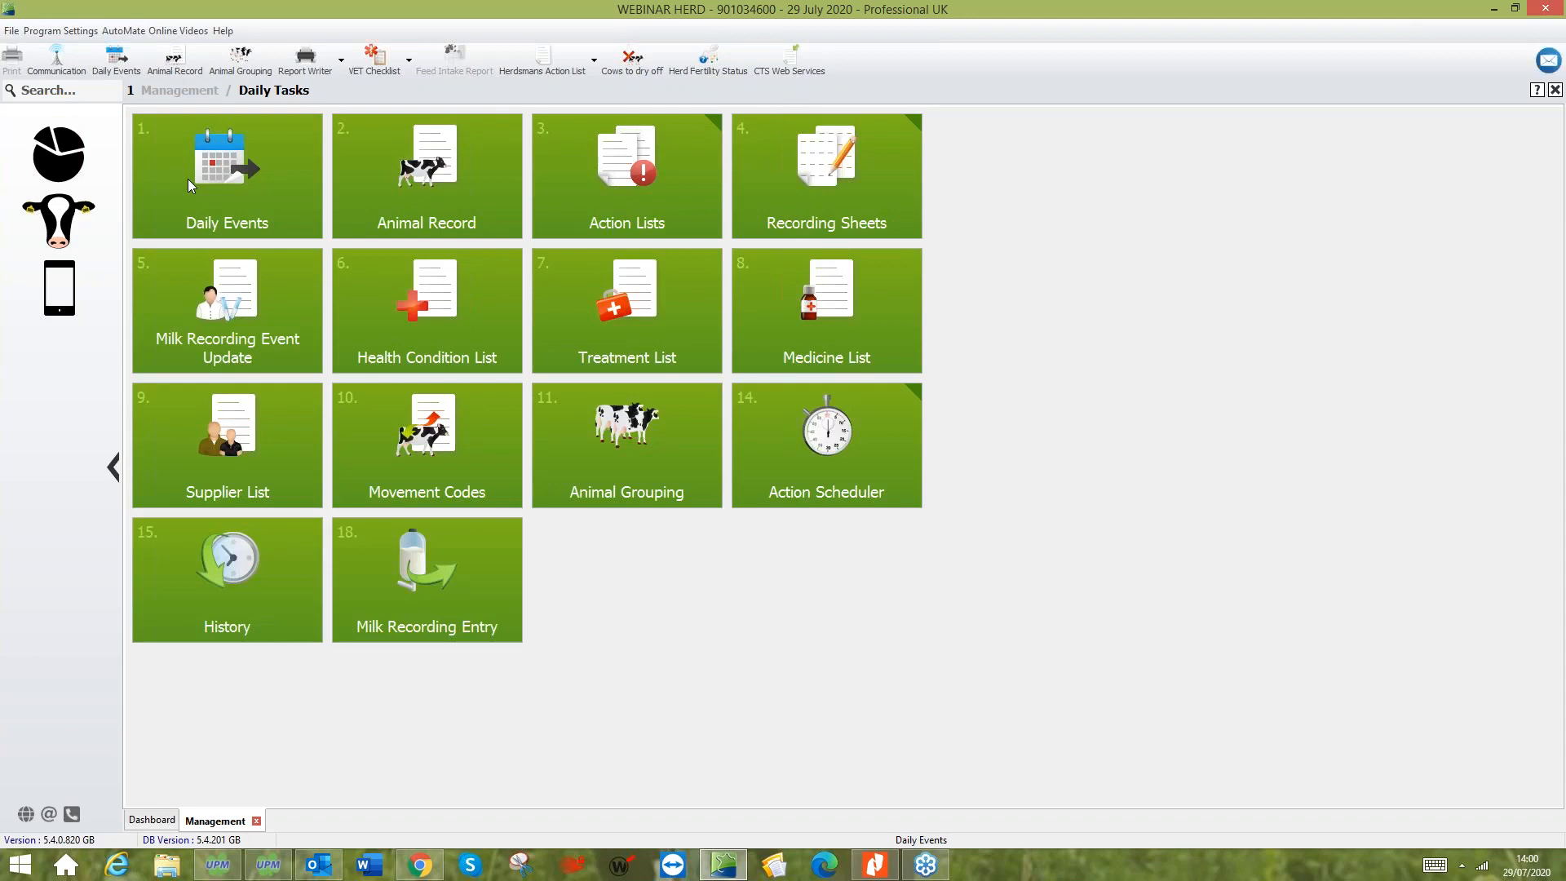
pyautogui.click(188, 179)
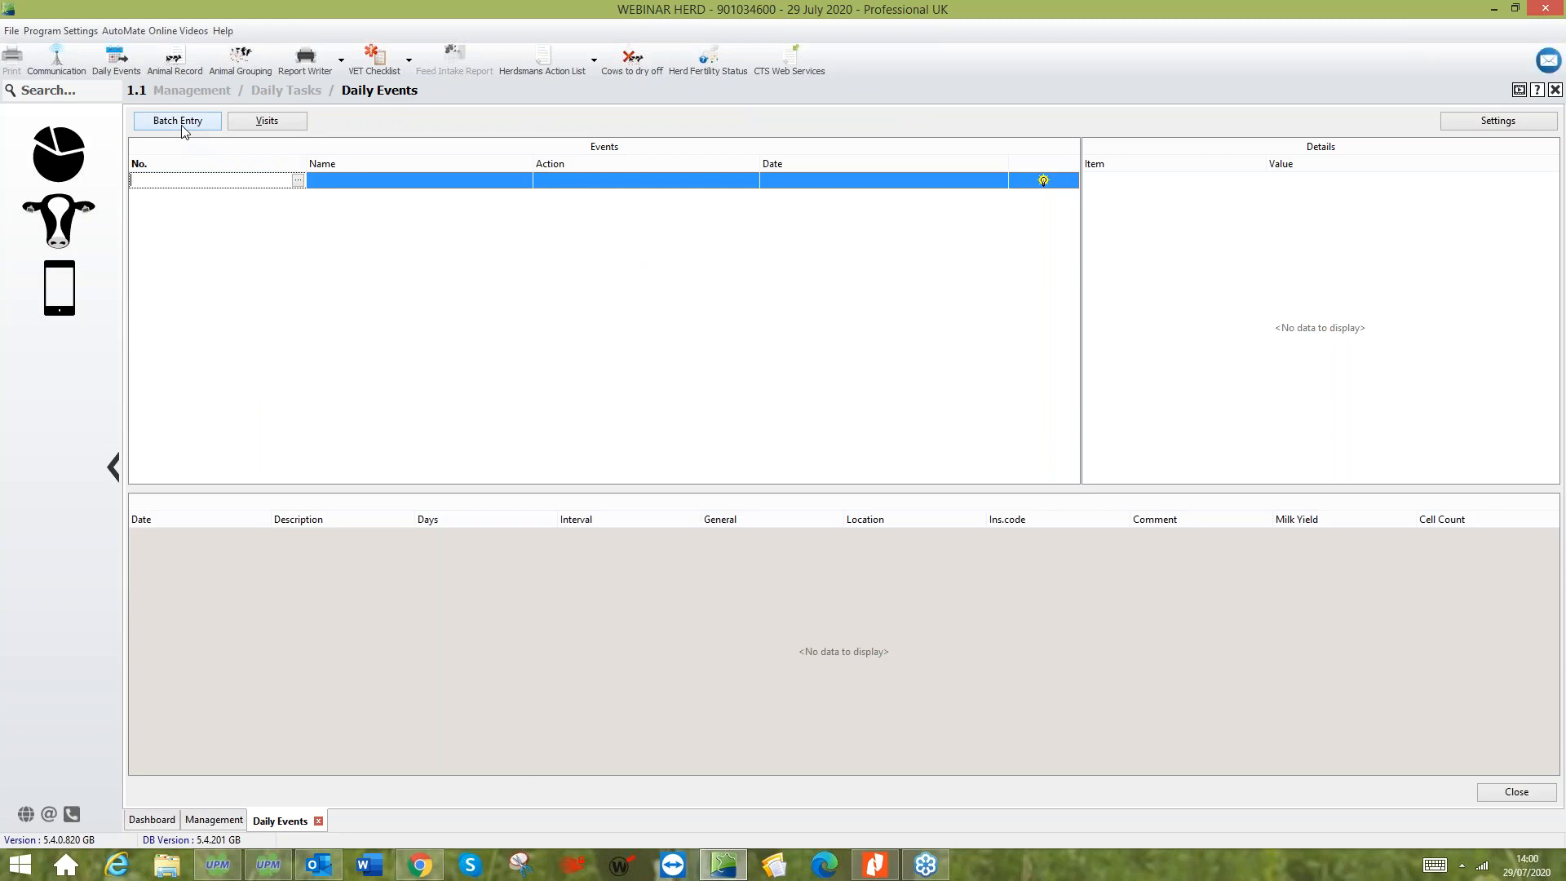
pyautogui.click(183, 128)
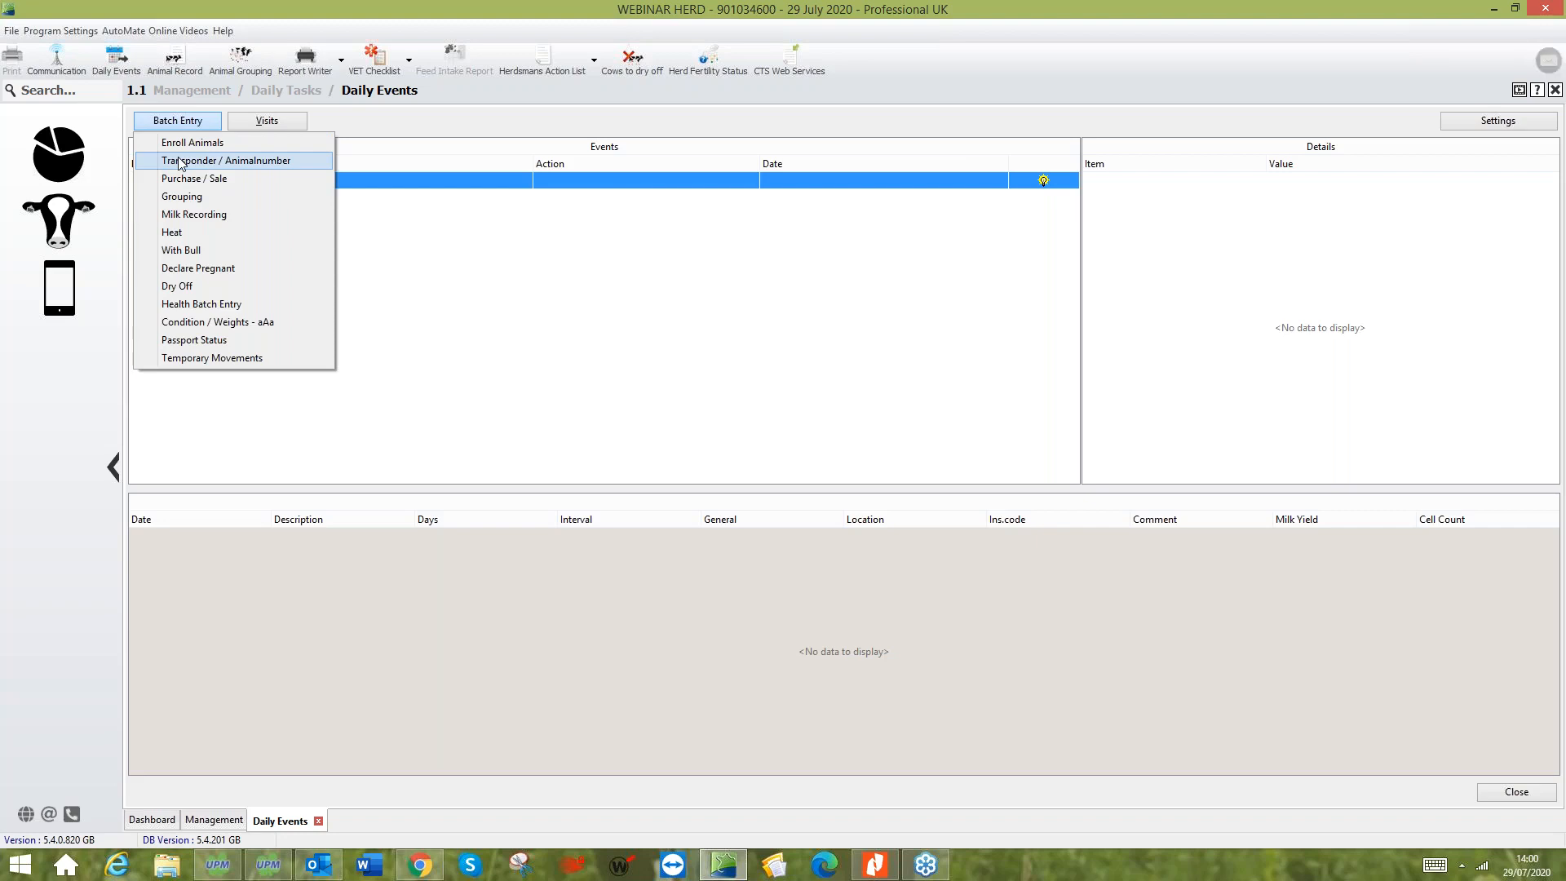
pyautogui.click(193, 273)
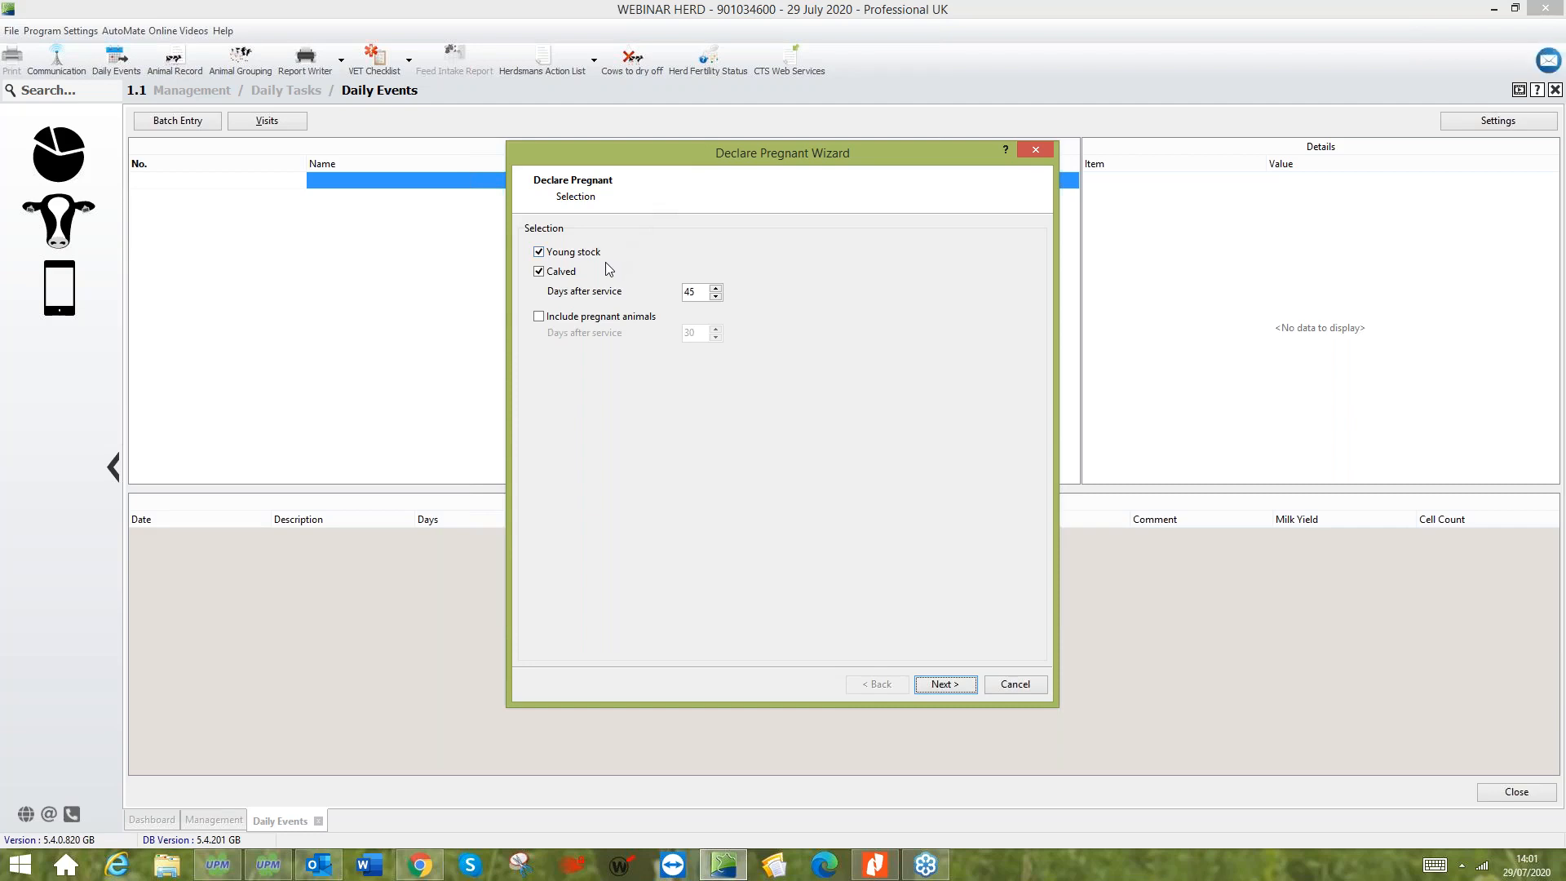
# - List the animals eligible for a pregnancy check, keeping both young stock and calved animals included at 45 days after service
pyautogui.click(539, 253)
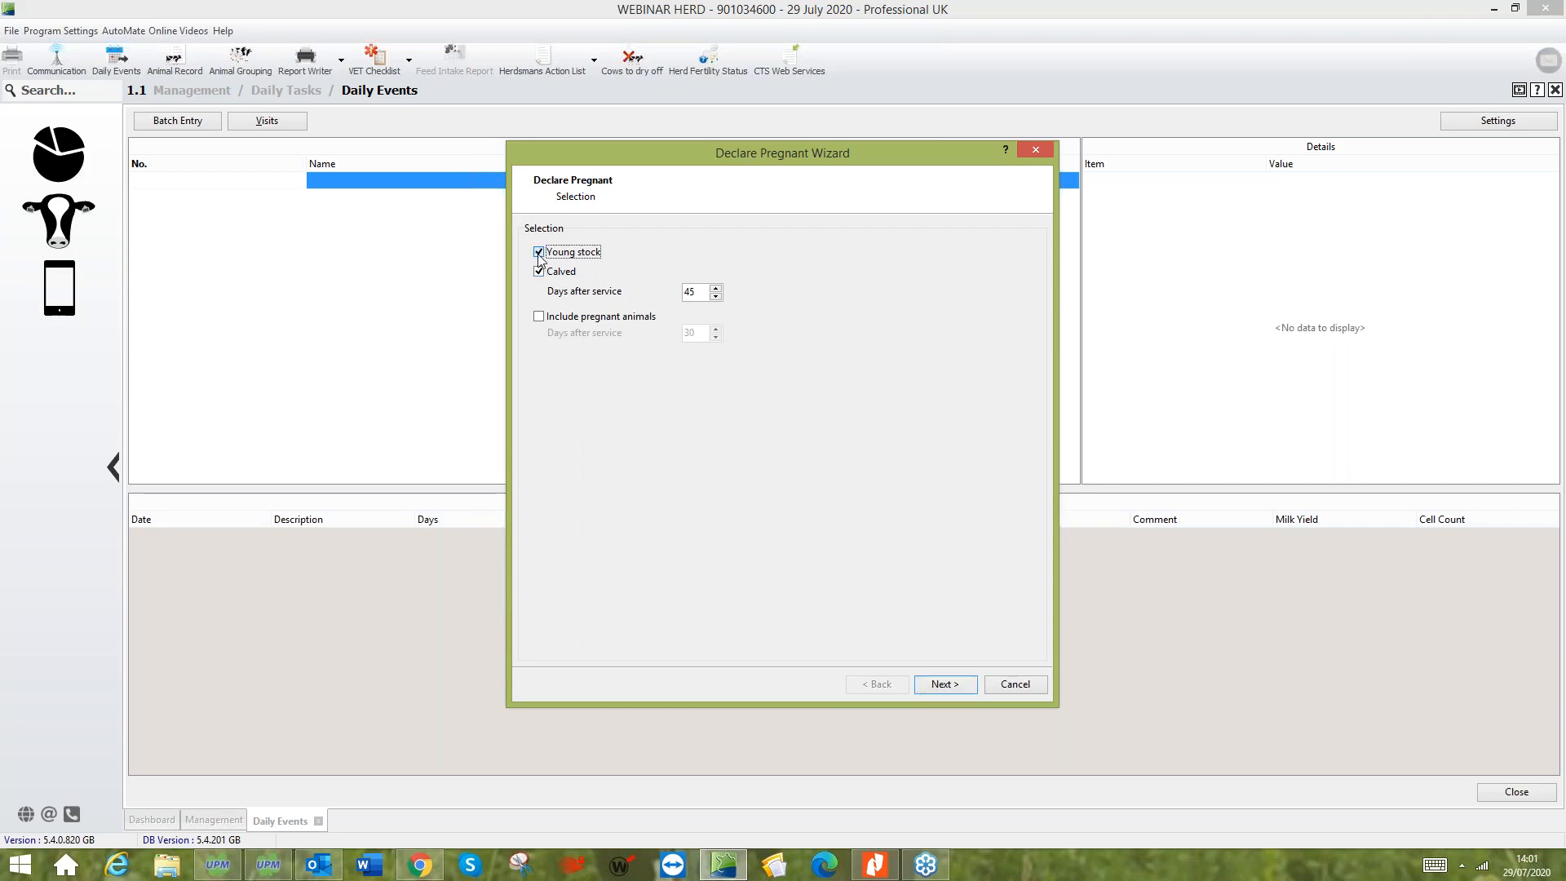
pyautogui.click(538, 253)
pyautogui.click(946, 687)
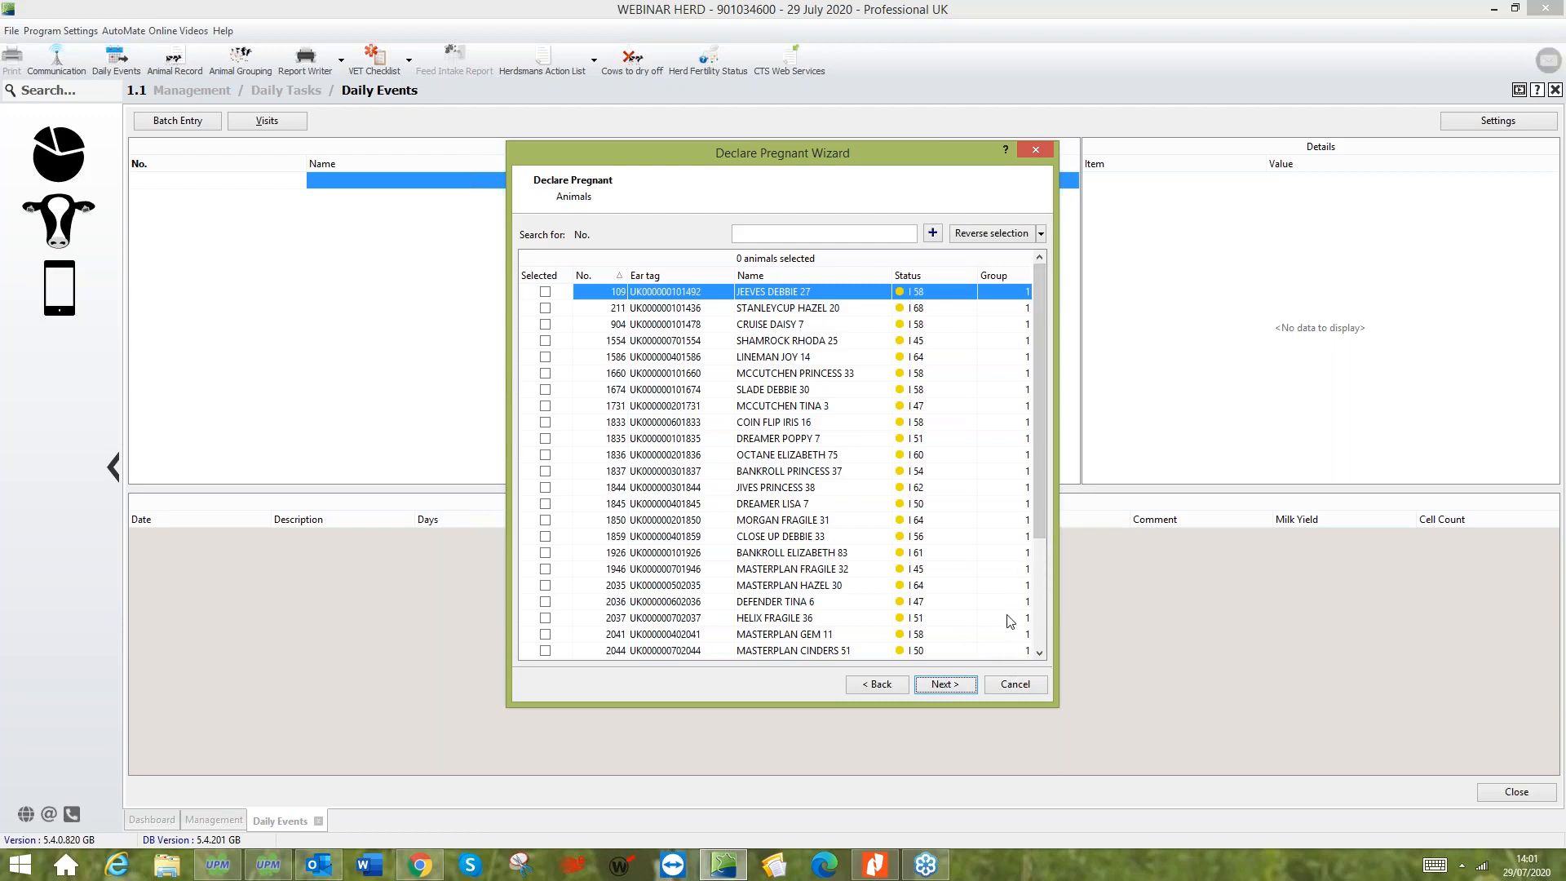
pyautogui.moveTo(1039, 530); pyautogui.dragTo(1037, 644)
pyautogui.click(877, 683)
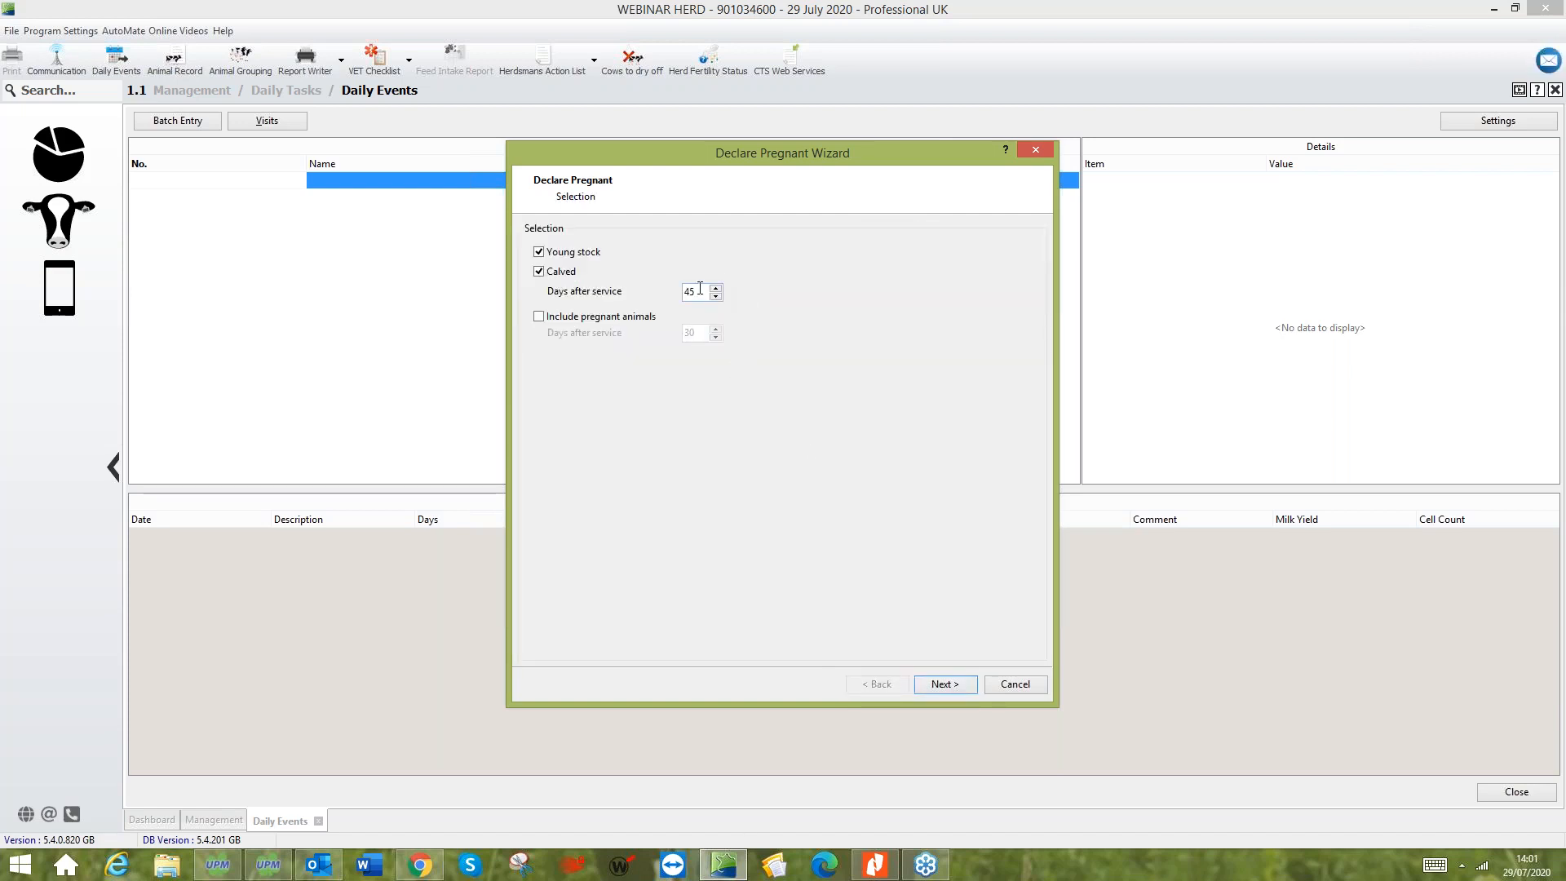
pyautogui.click(951, 690)
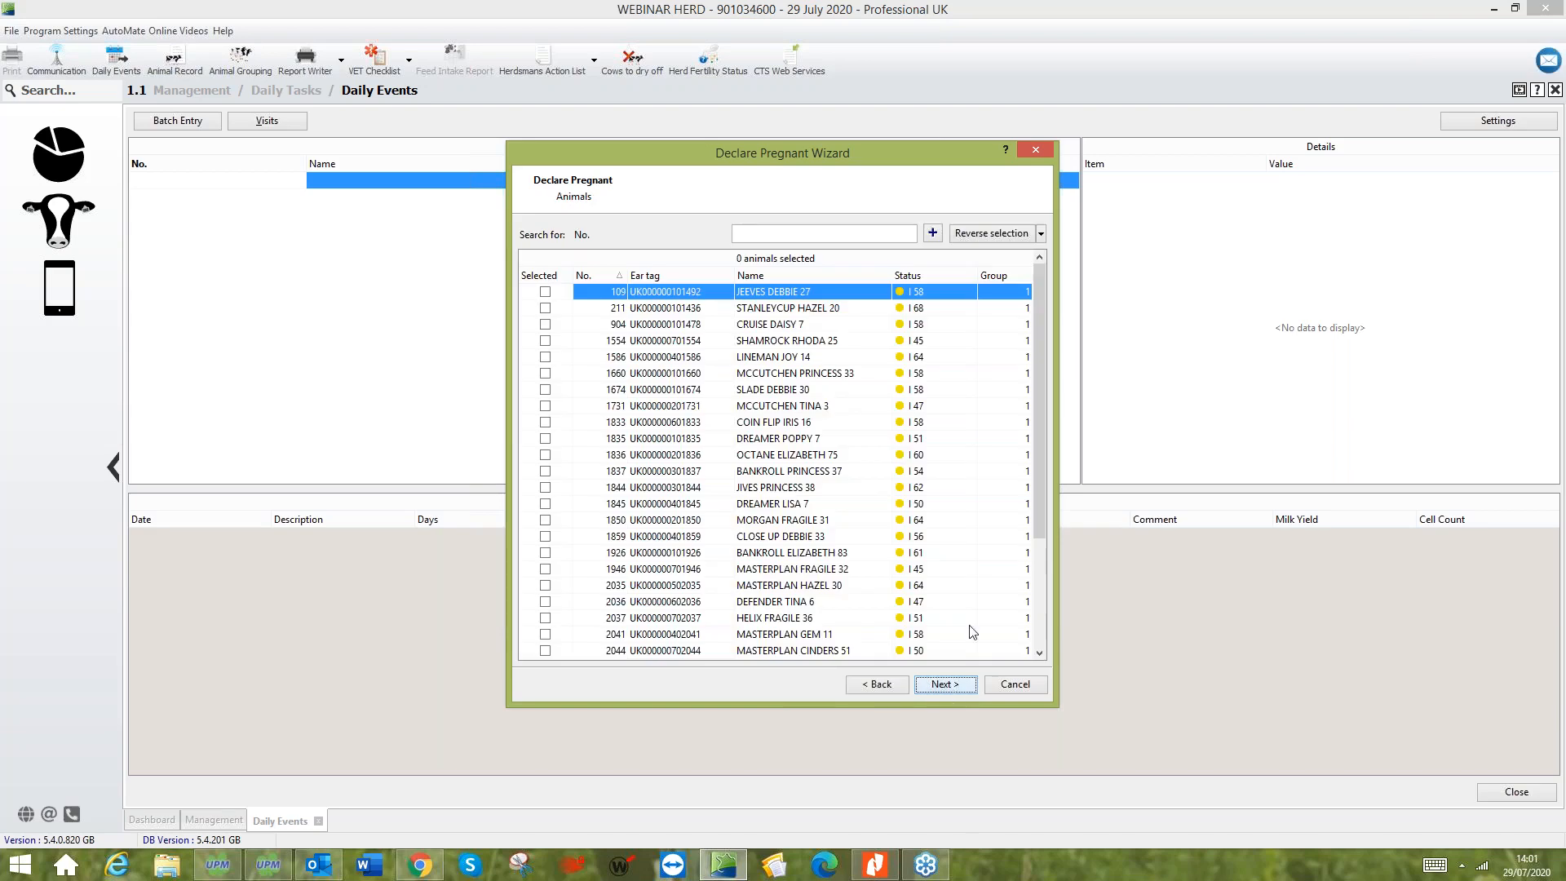
# - Select animals 109, 904 and 2044 for the pregnancy declaration and continue to its details
pyautogui.click(544, 292)
pyautogui.click(545, 325)
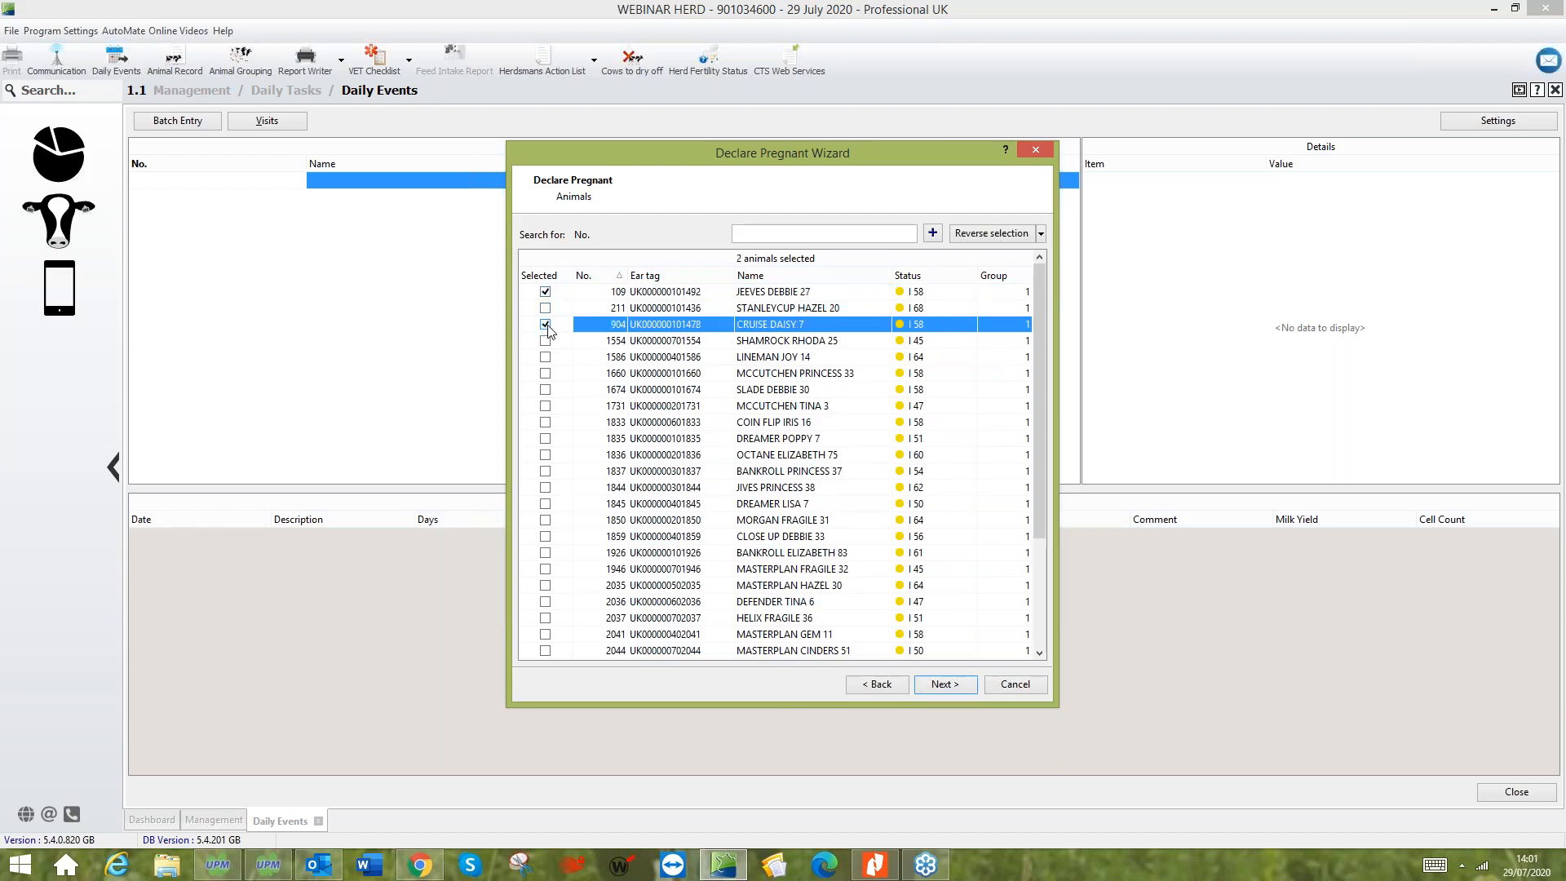
pyautogui.click(752, 237)
pyautogui.write('2044')
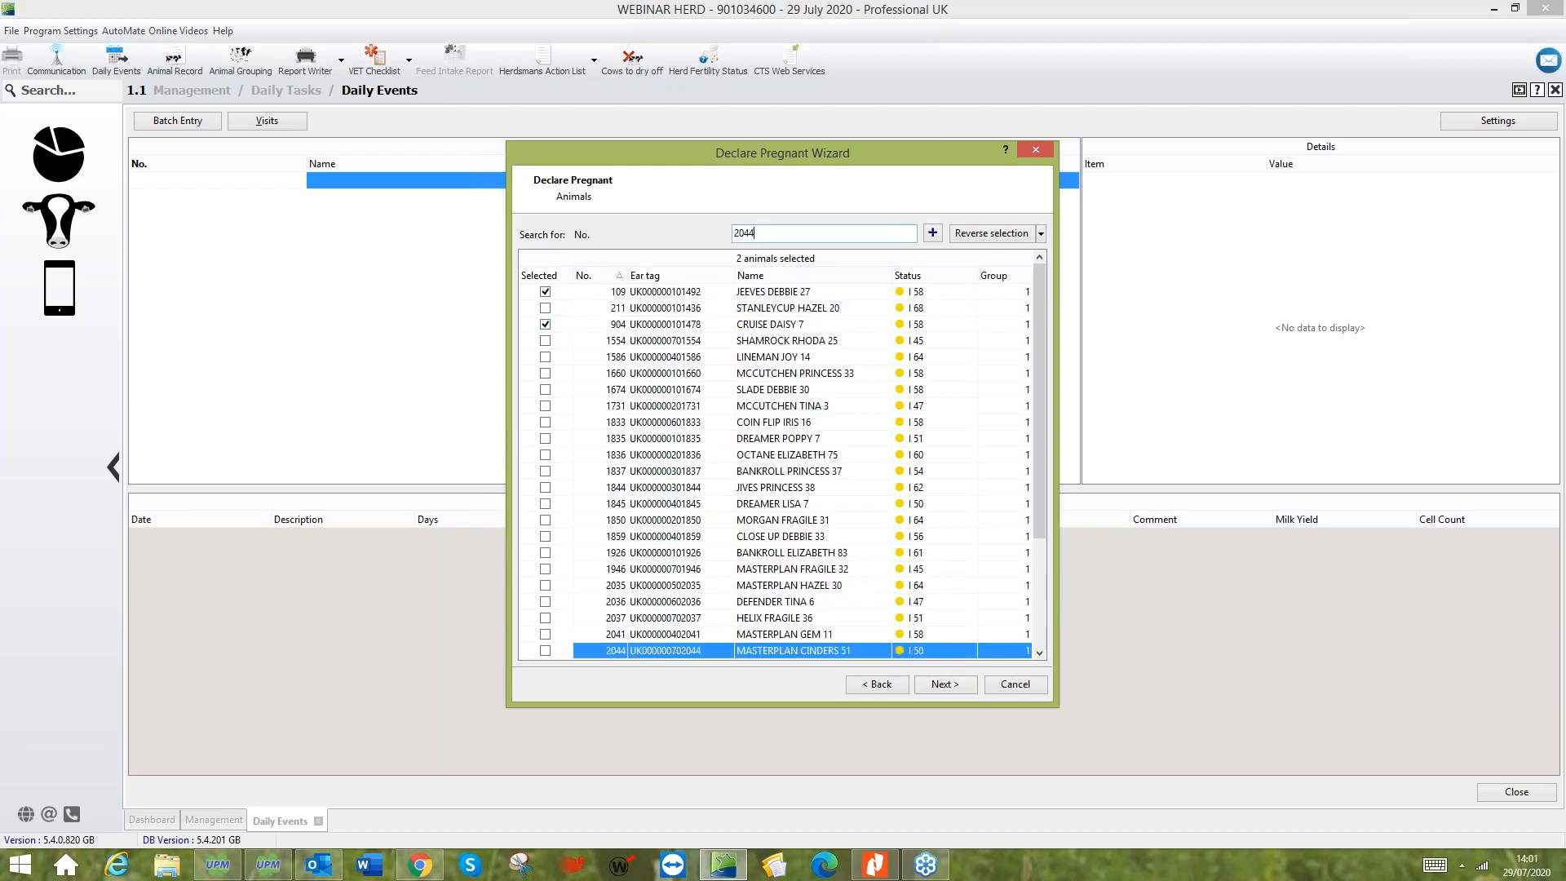
pyautogui.press('Return')
pyautogui.click(945, 684)
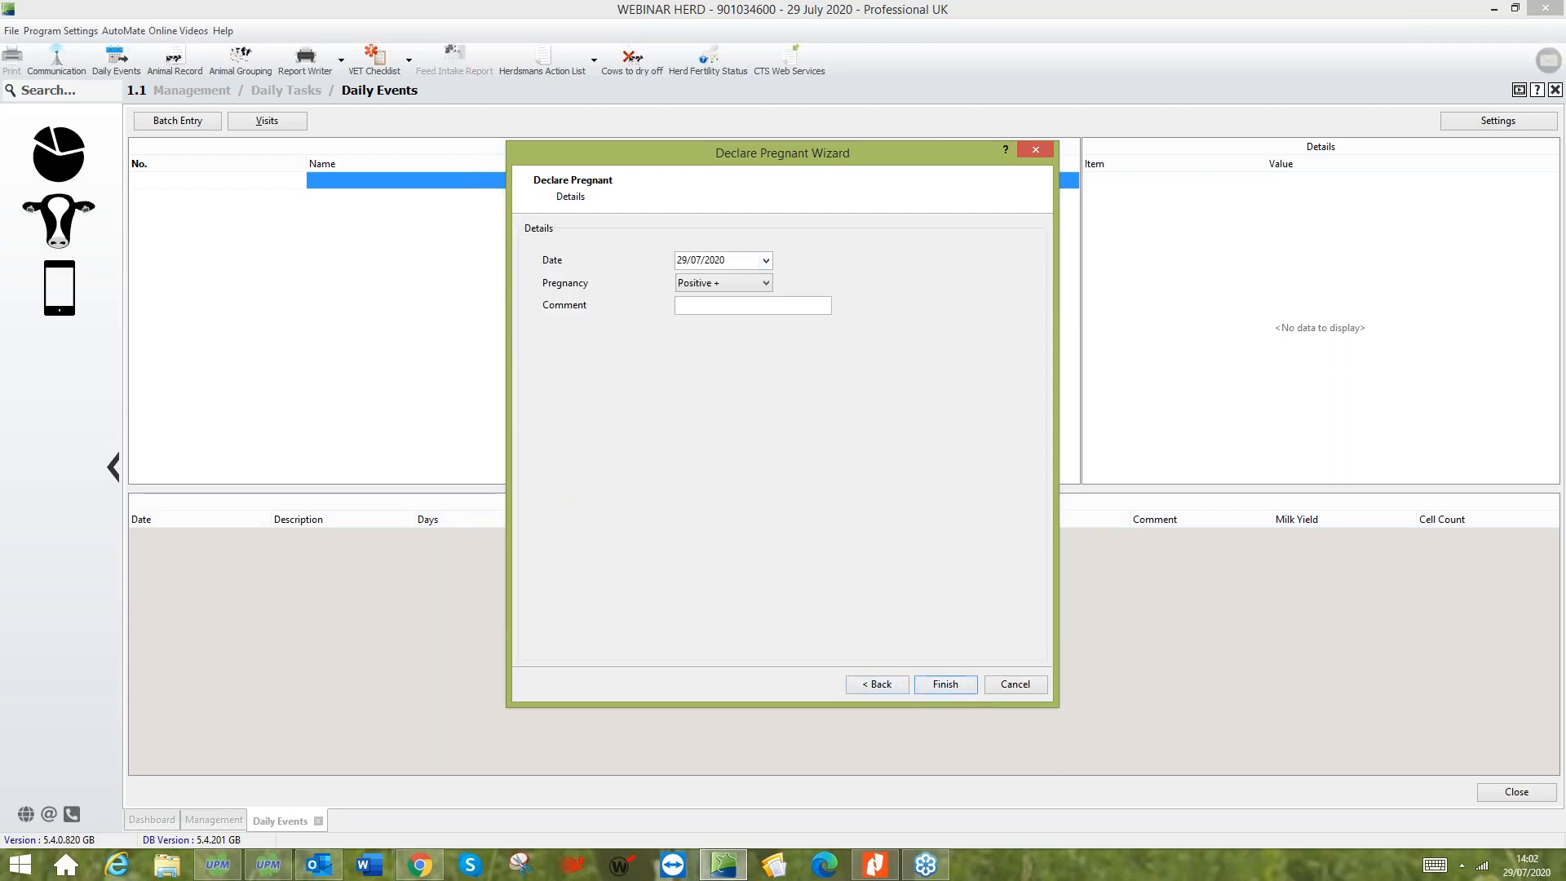
# - Declare the selected animals Positive + with the date 28/07/2020 and no comment, and finish the entry
pyautogui.click(767, 261)
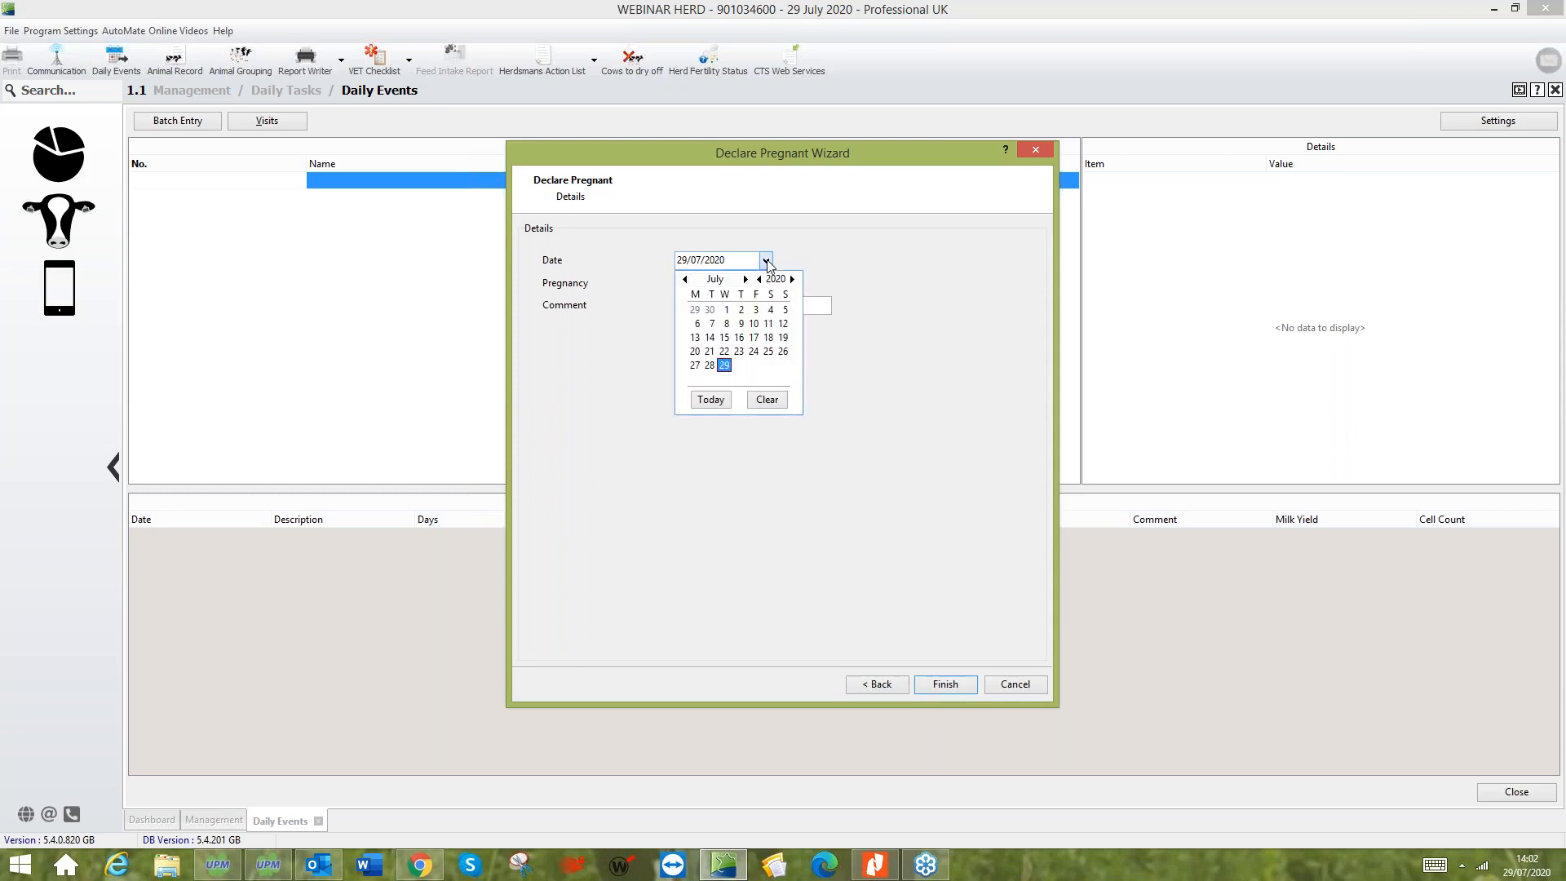
pyautogui.click(709, 366)
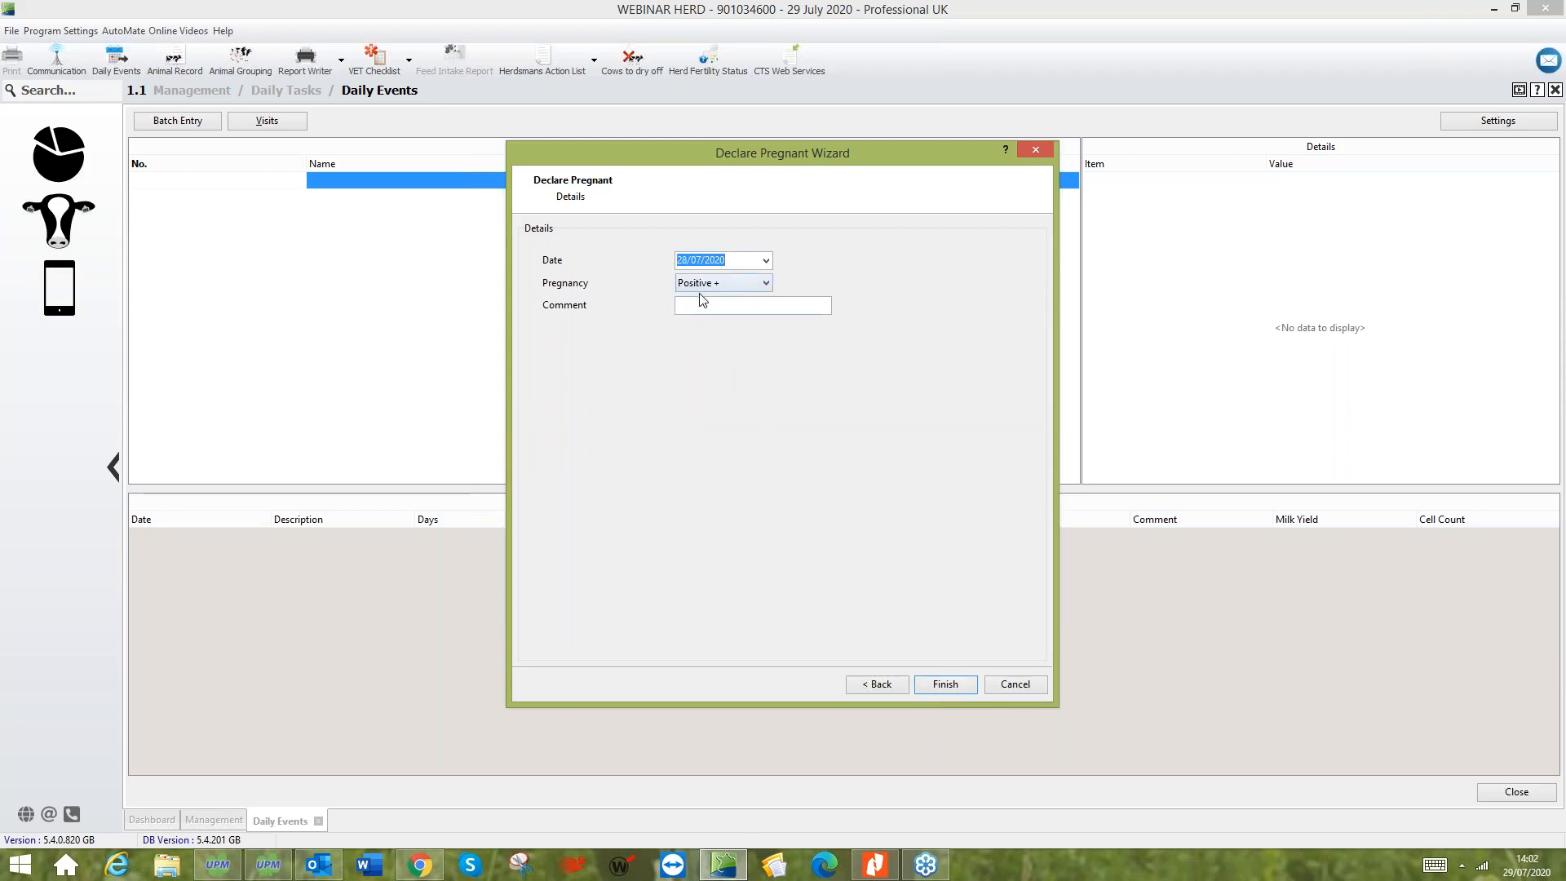
pyautogui.click(765, 290)
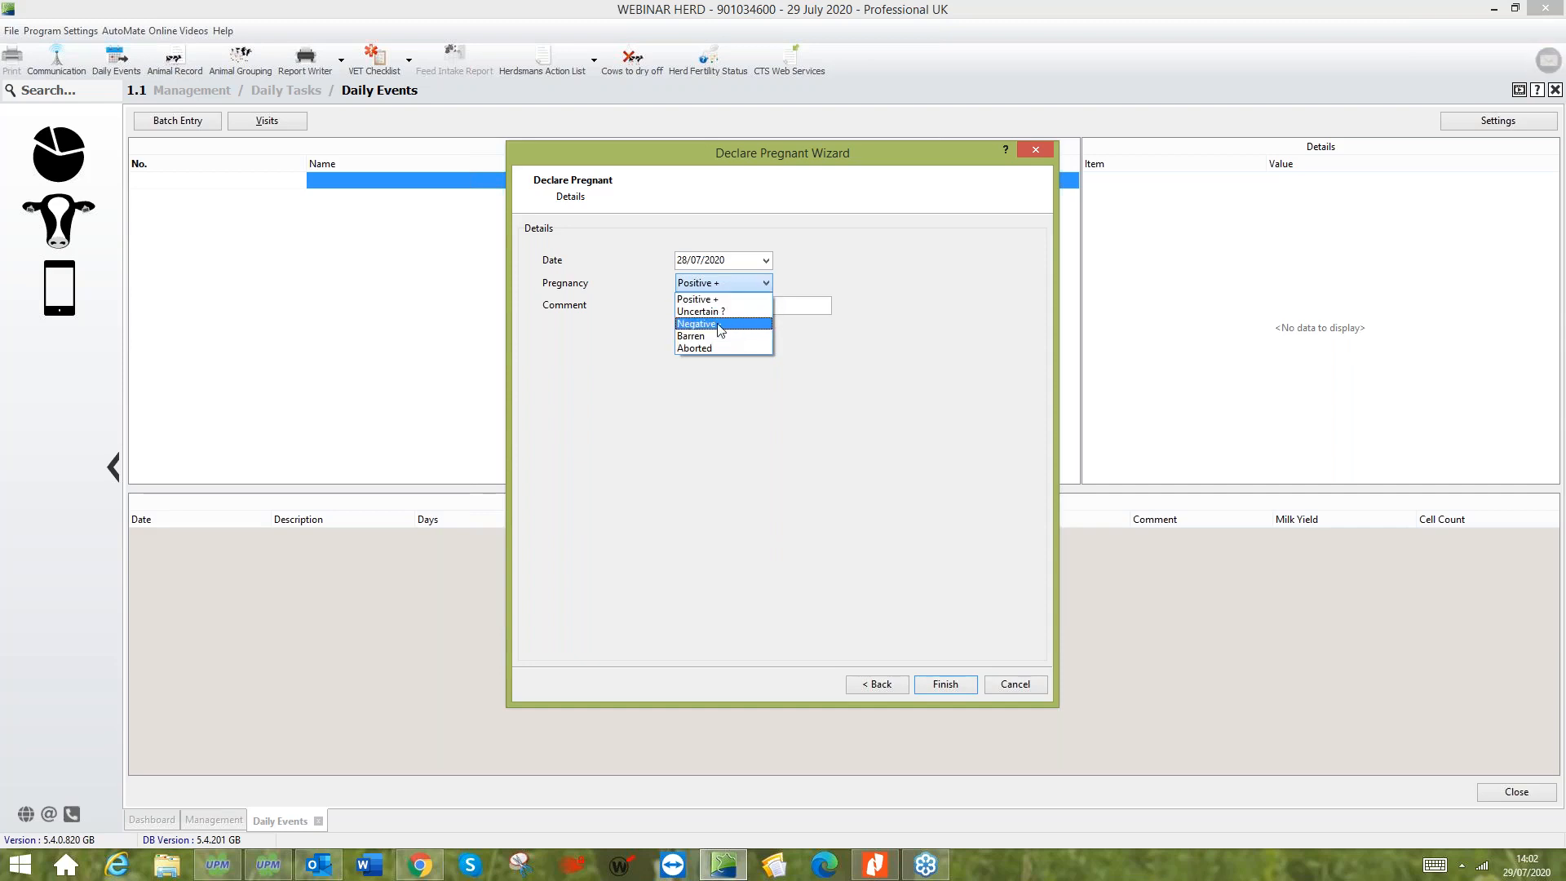
pyautogui.click(754, 300)
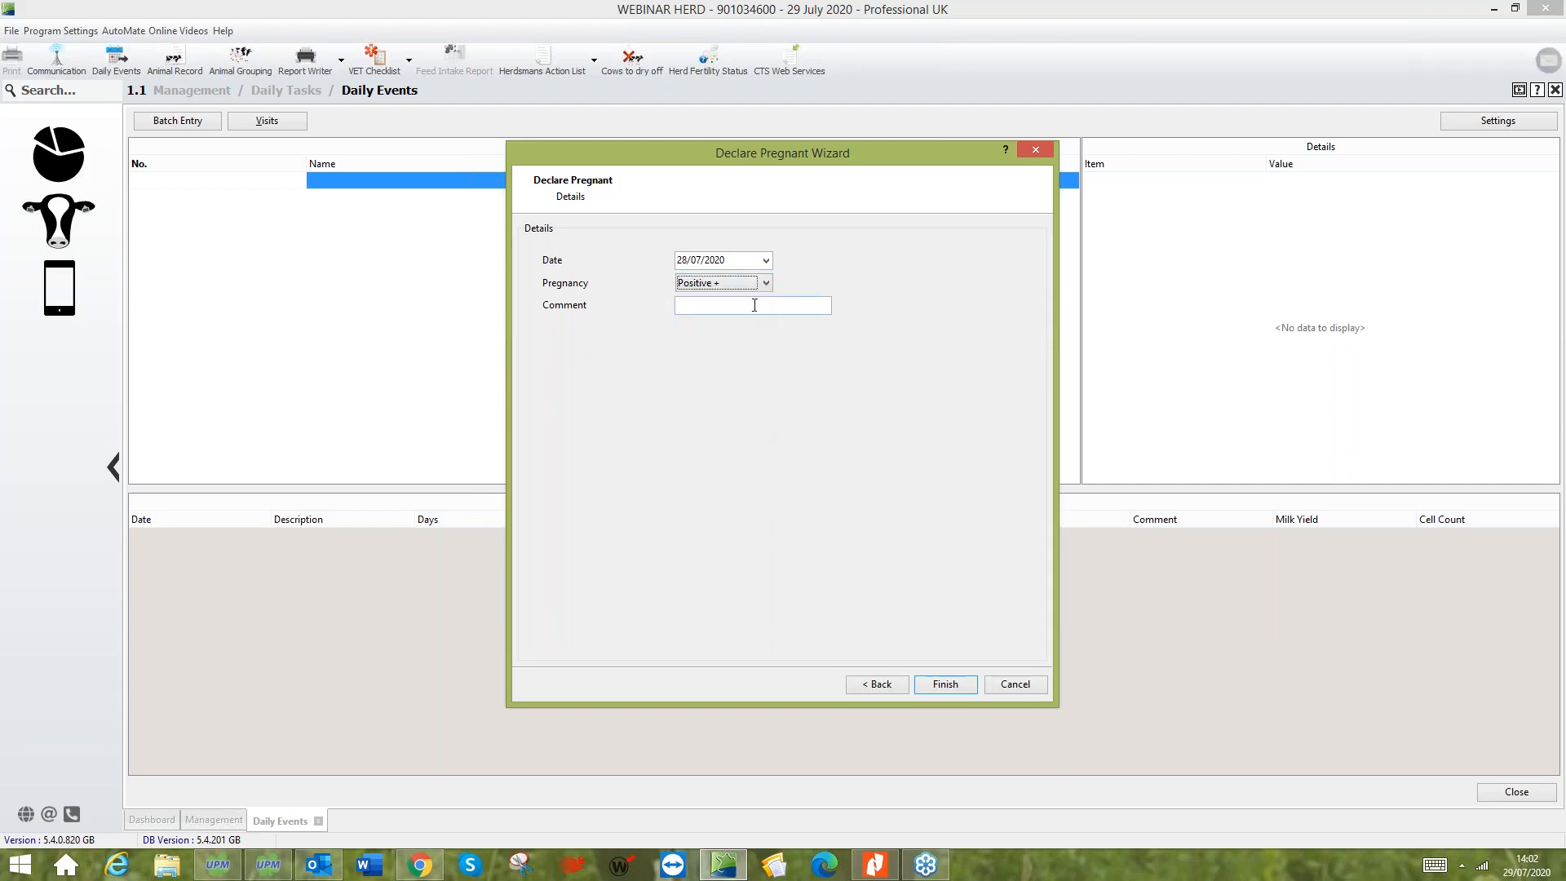
pyautogui.click(753, 303)
pyautogui.click(945, 685)
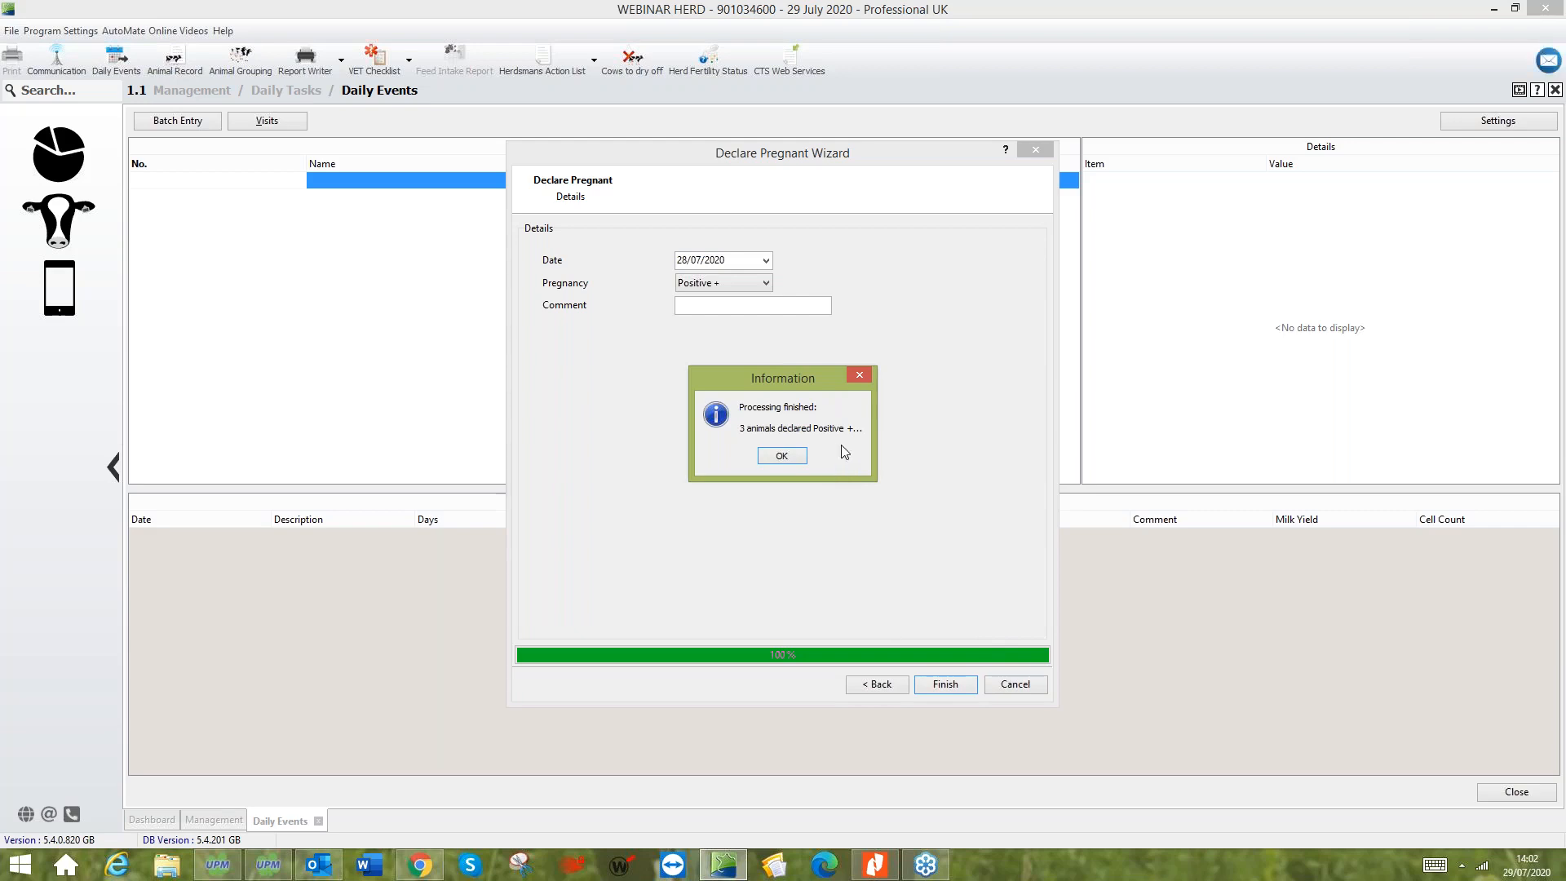
pyautogui.click(801, 461)
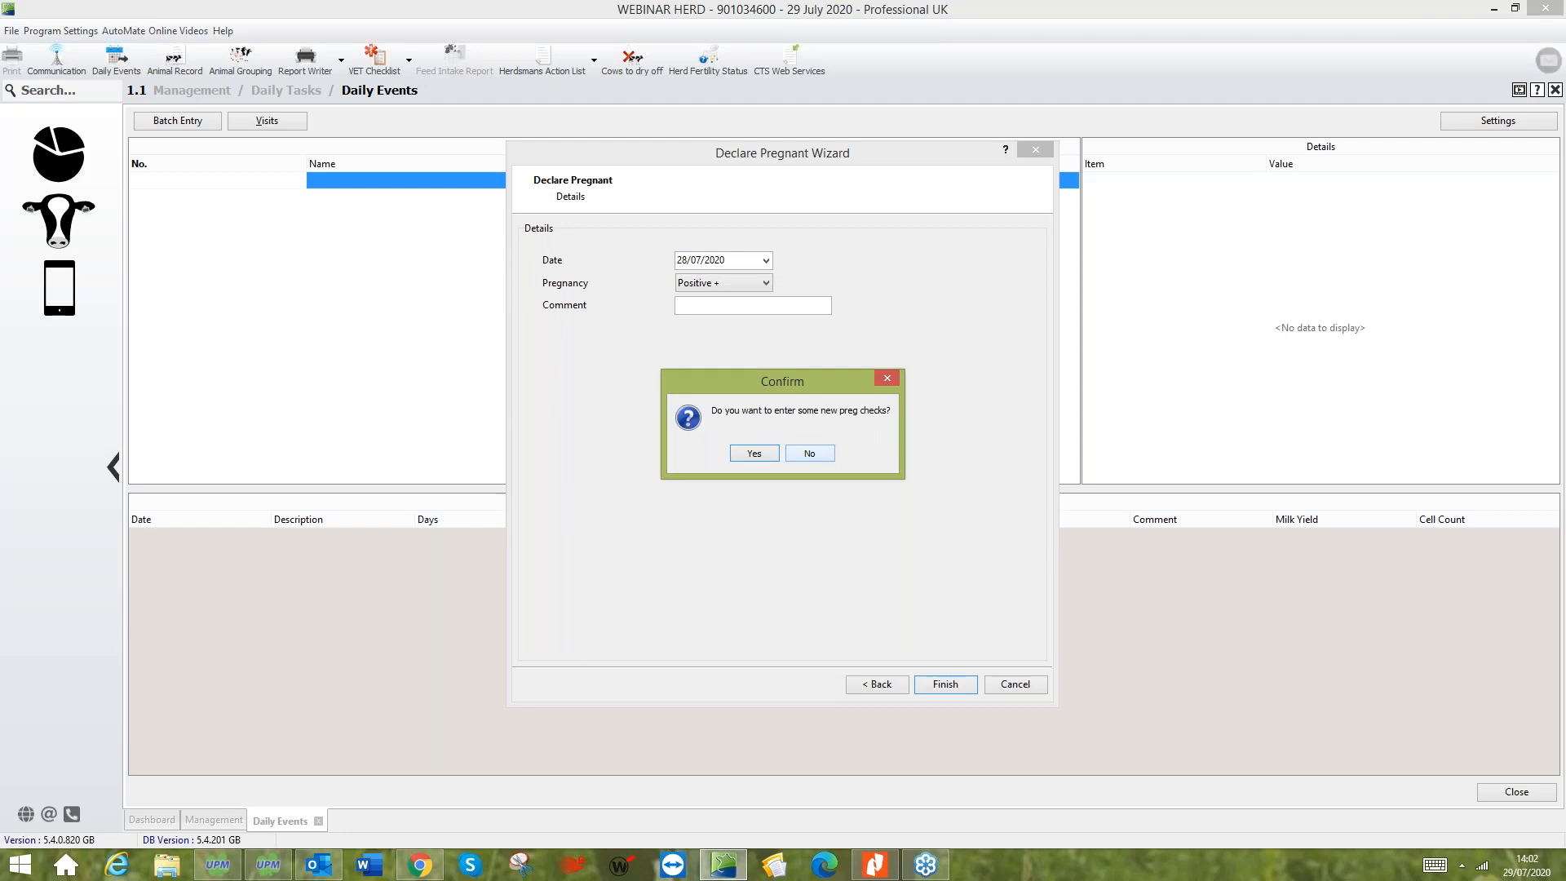
pyautogui.click(771, 453)
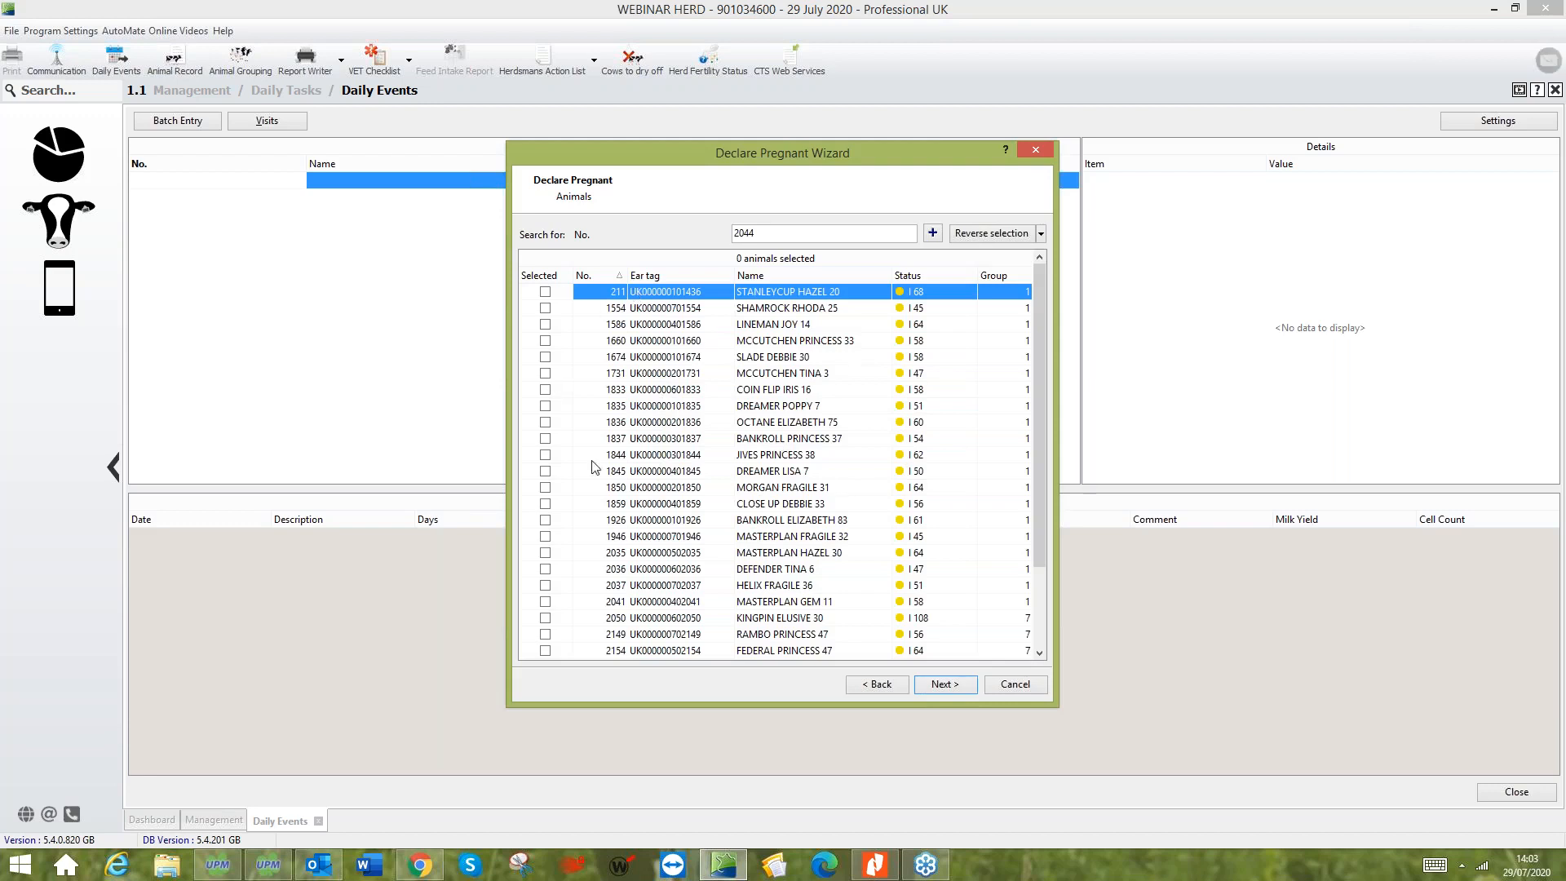
pyautogui.click(545, 292)
pyautogui.click(545, 341)
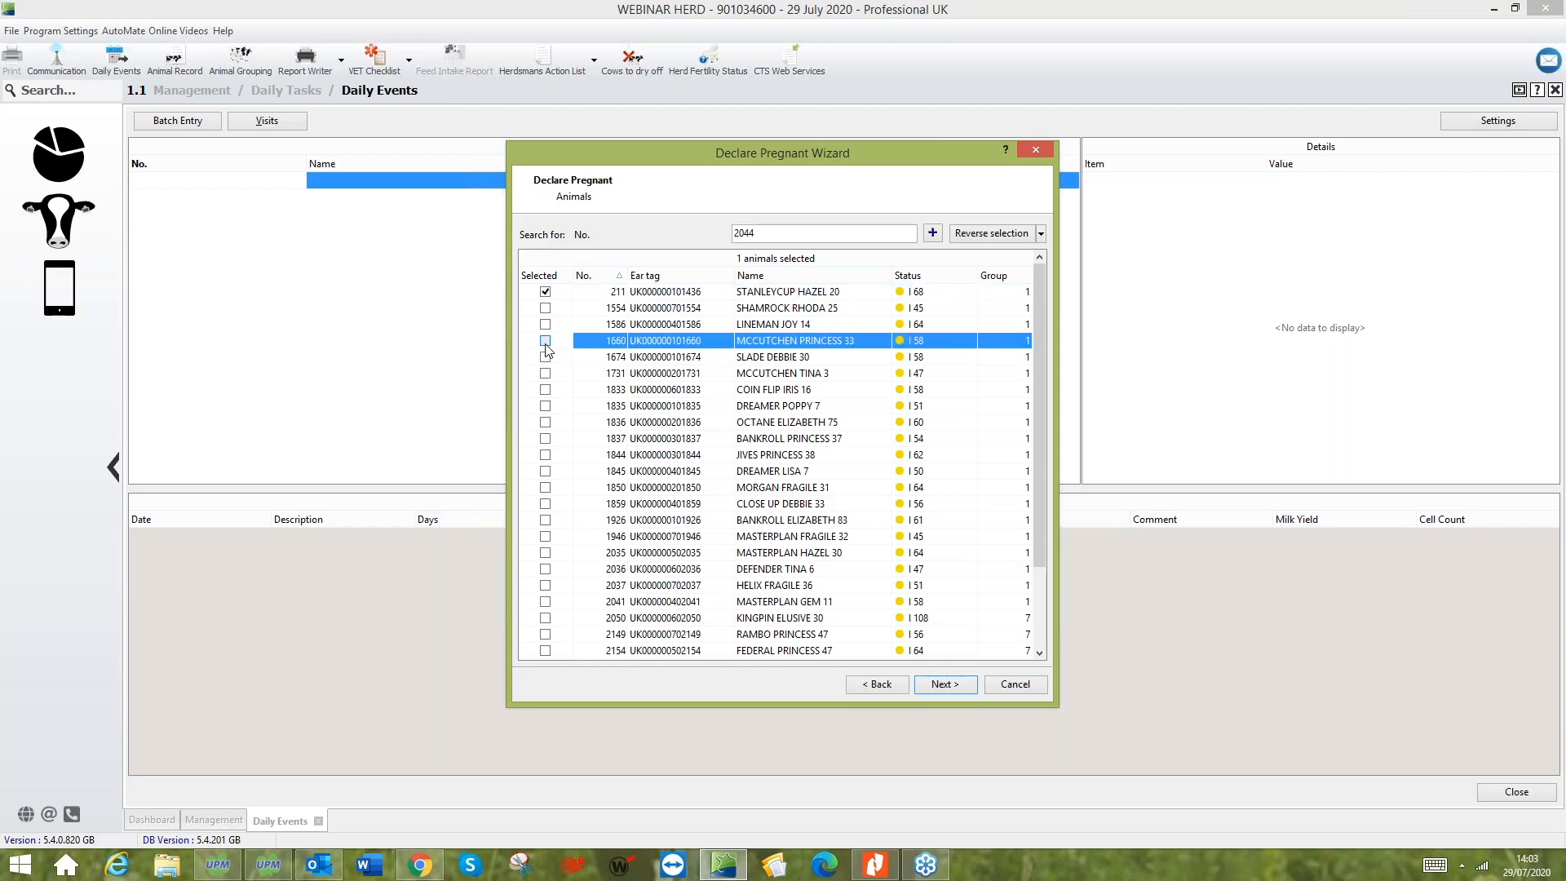
pyautogui.click(544, 406)
pyautogui.click(957, 684)
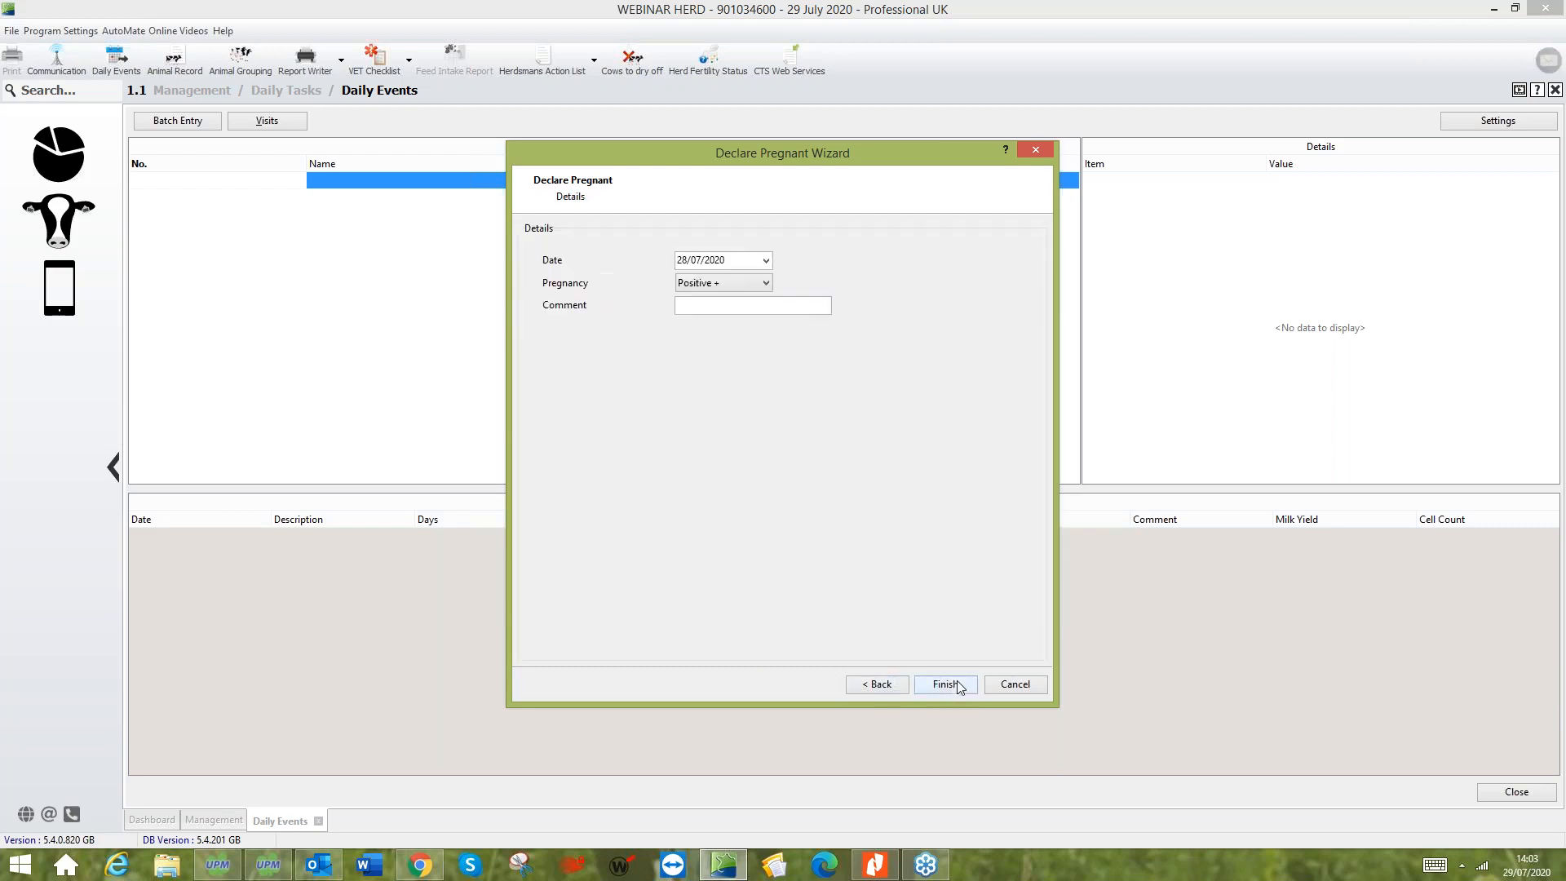
pyautogui.click(752, 284)
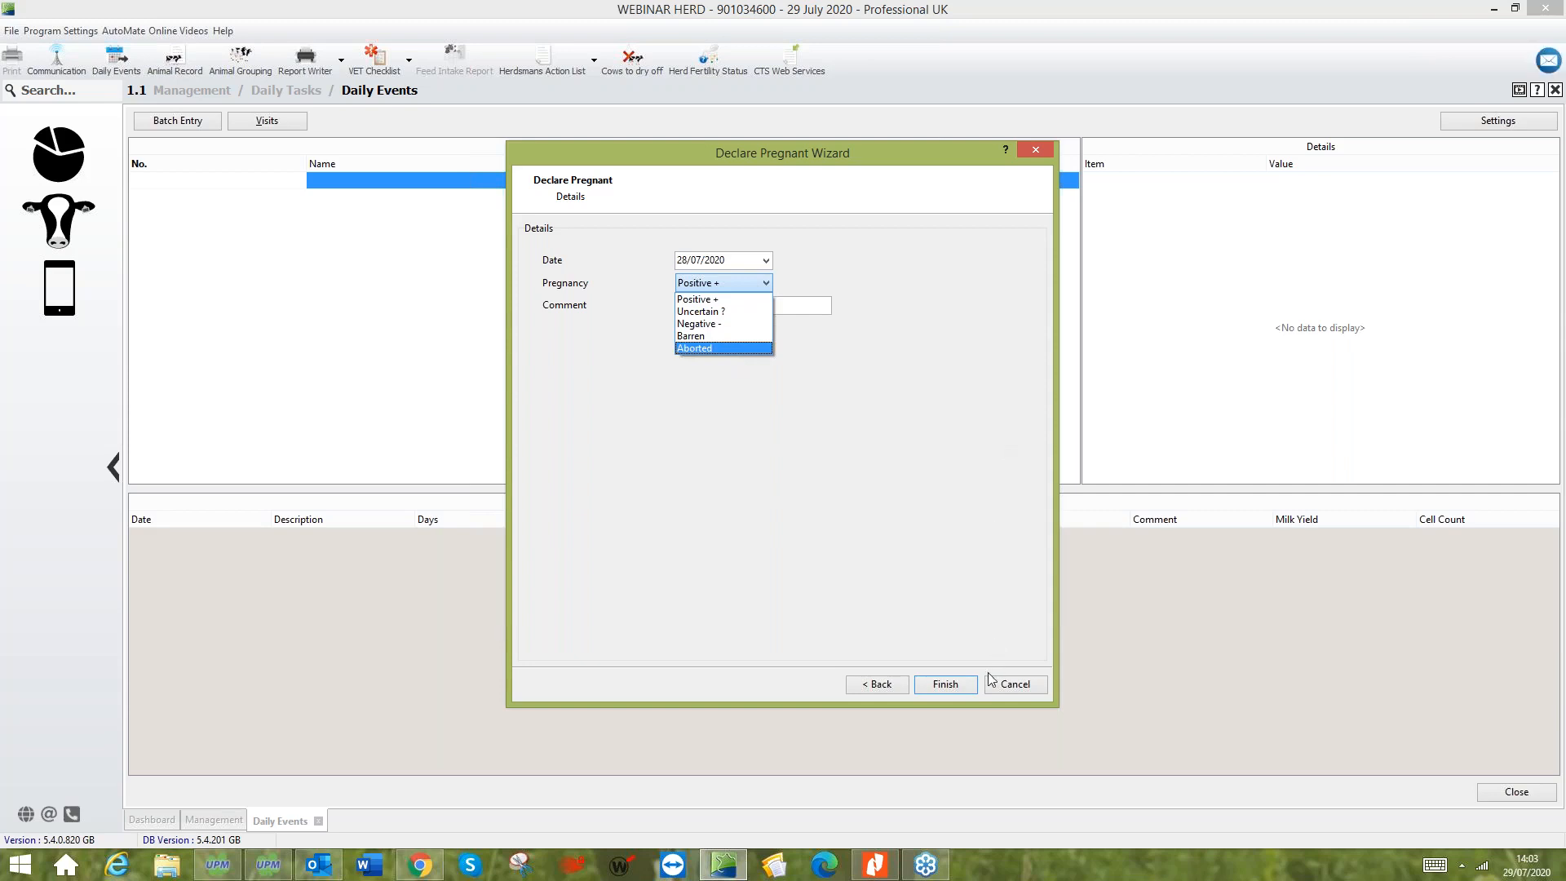
pyautogui.click(1034, 687)
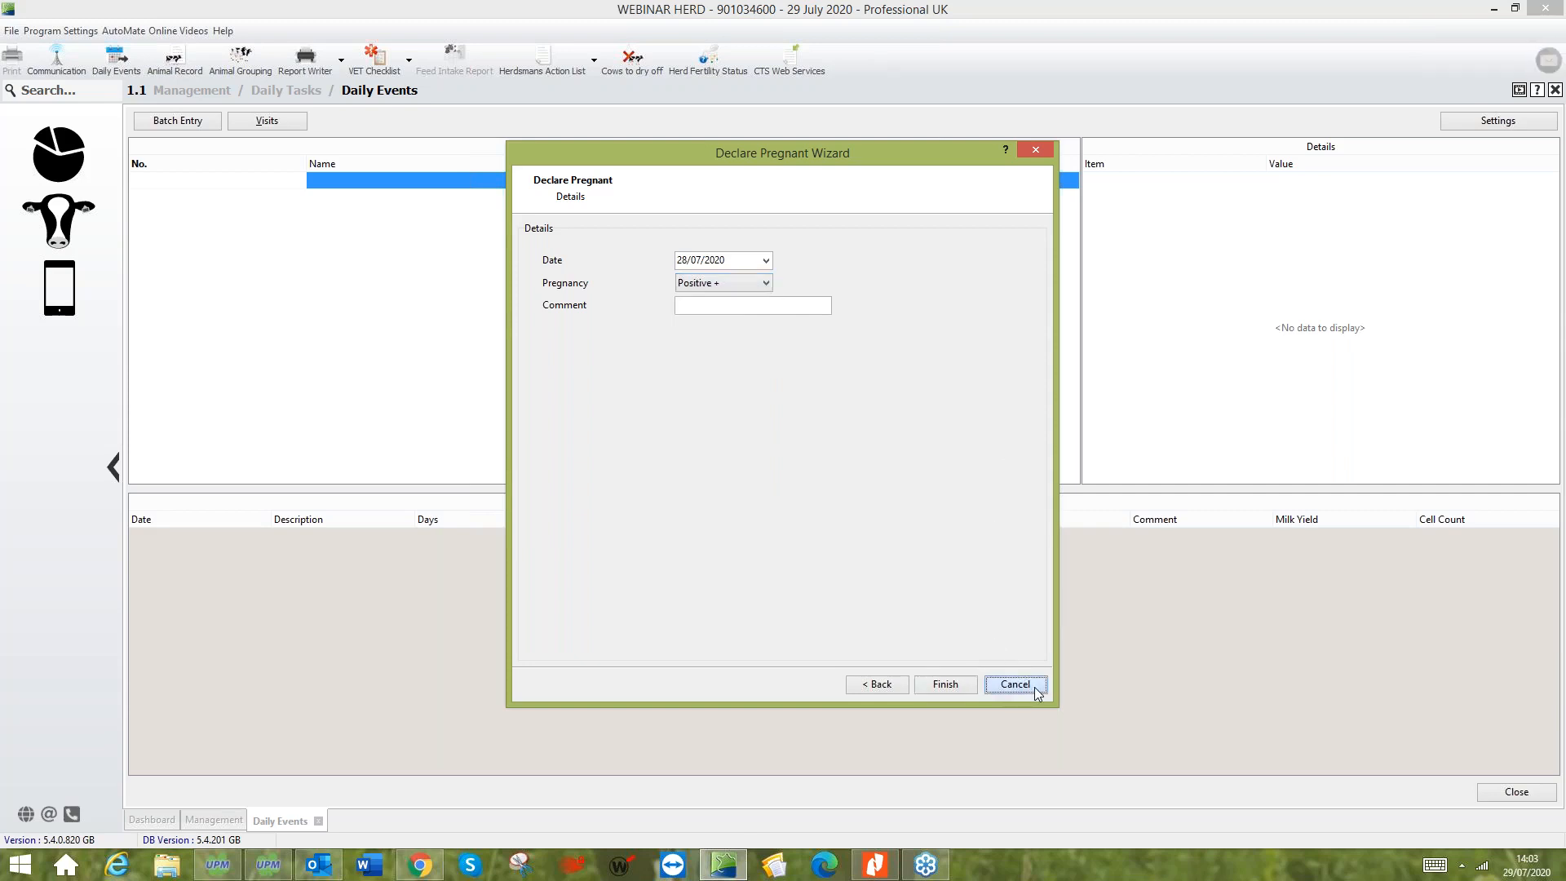
pyautogui.click(1034, 686)
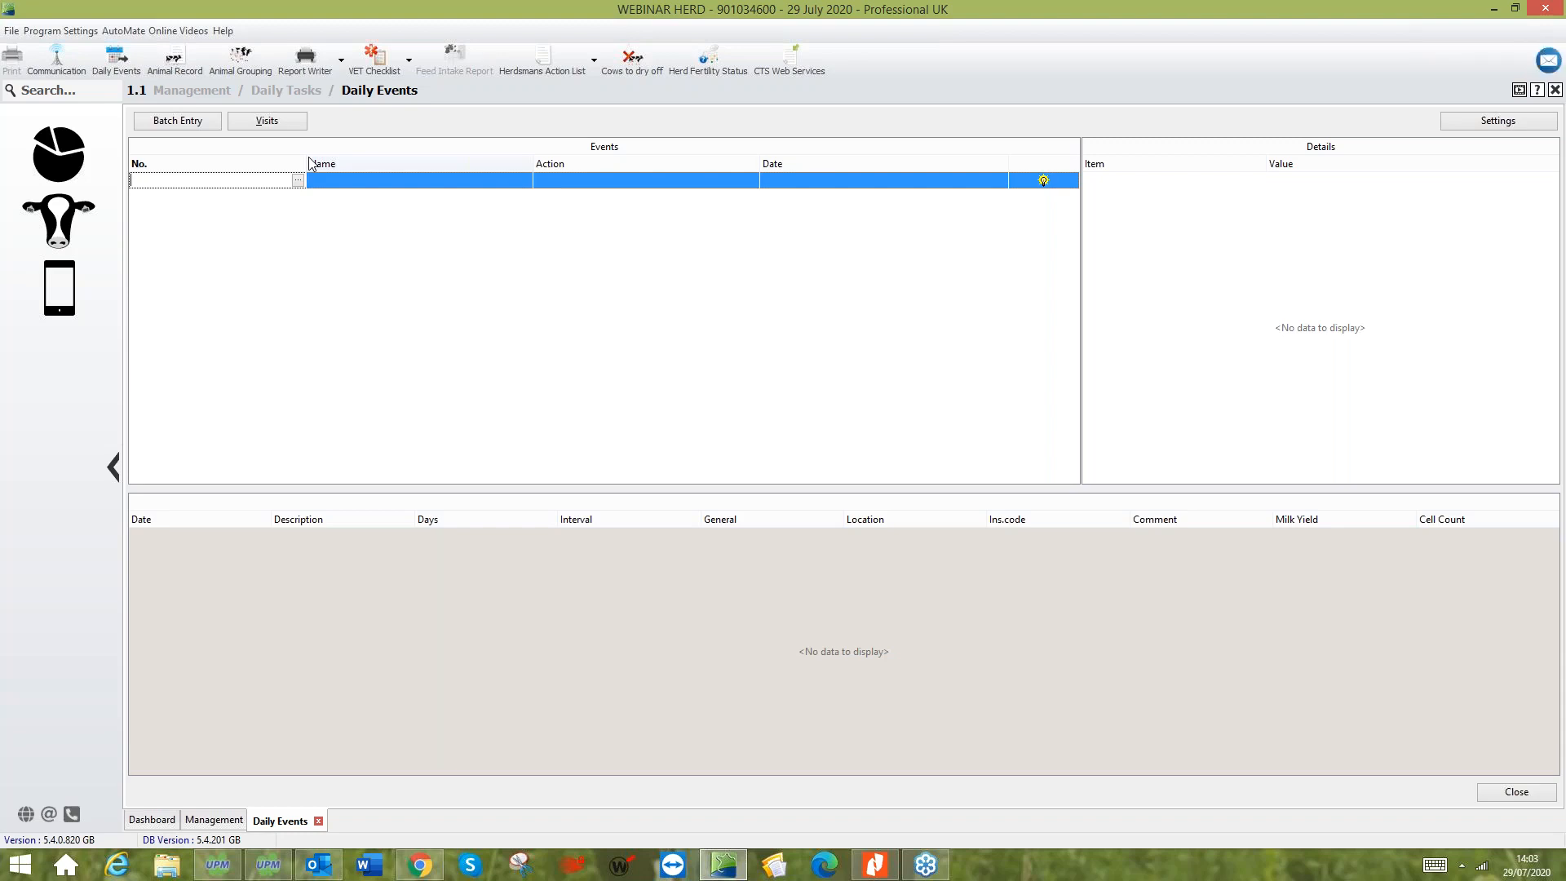
# - Start a Dry Off batch entry and select animals 1590, 1741 and 1754 for drying off
pyautogui.click(205, 127)
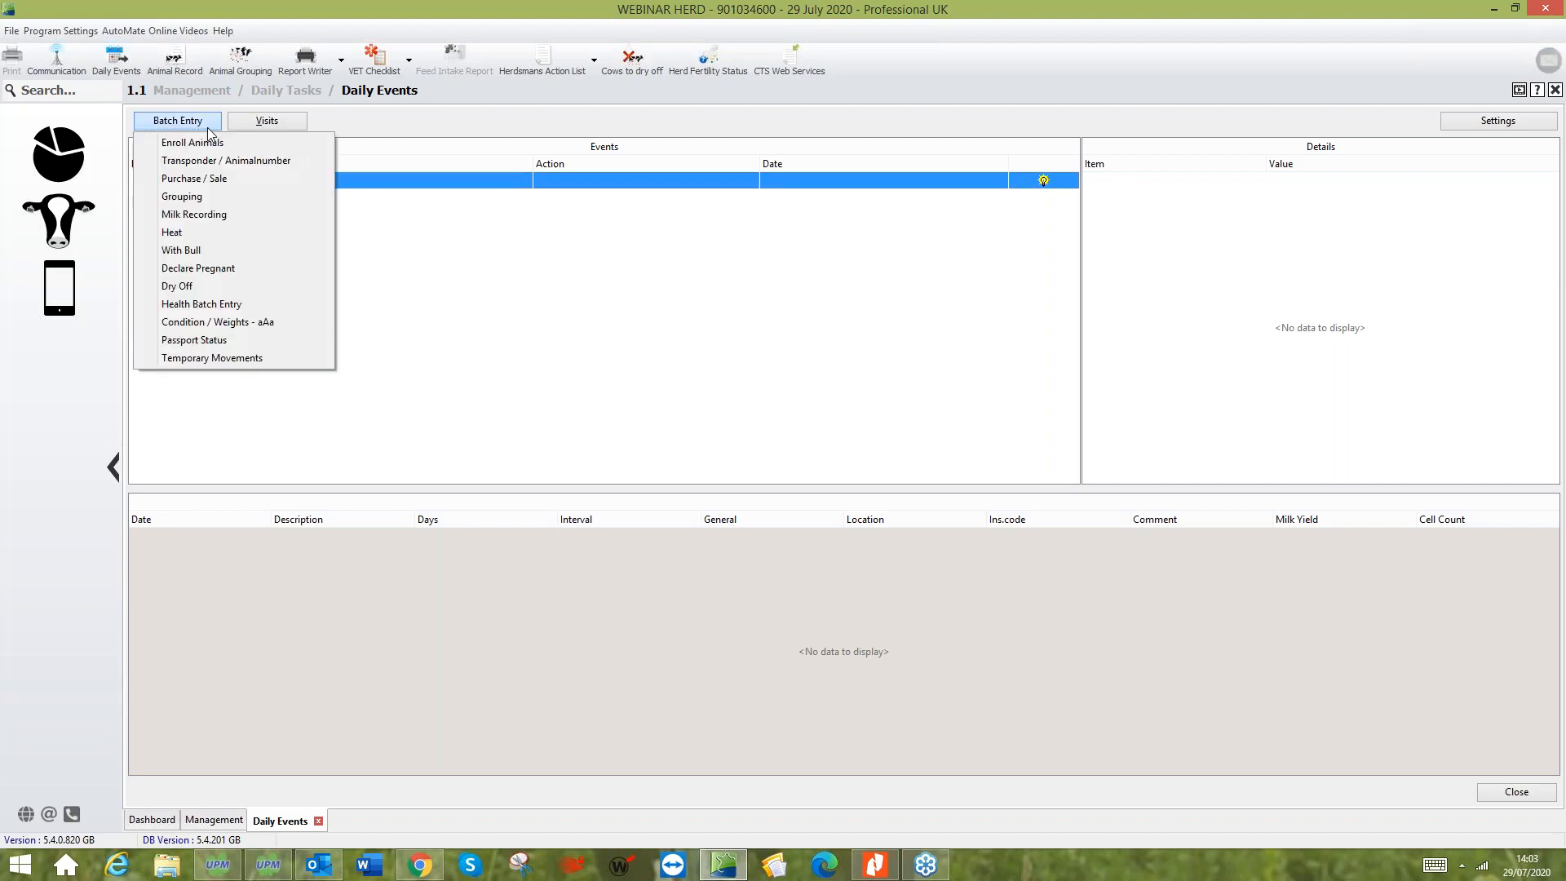
pyautogui.click(180, 293)
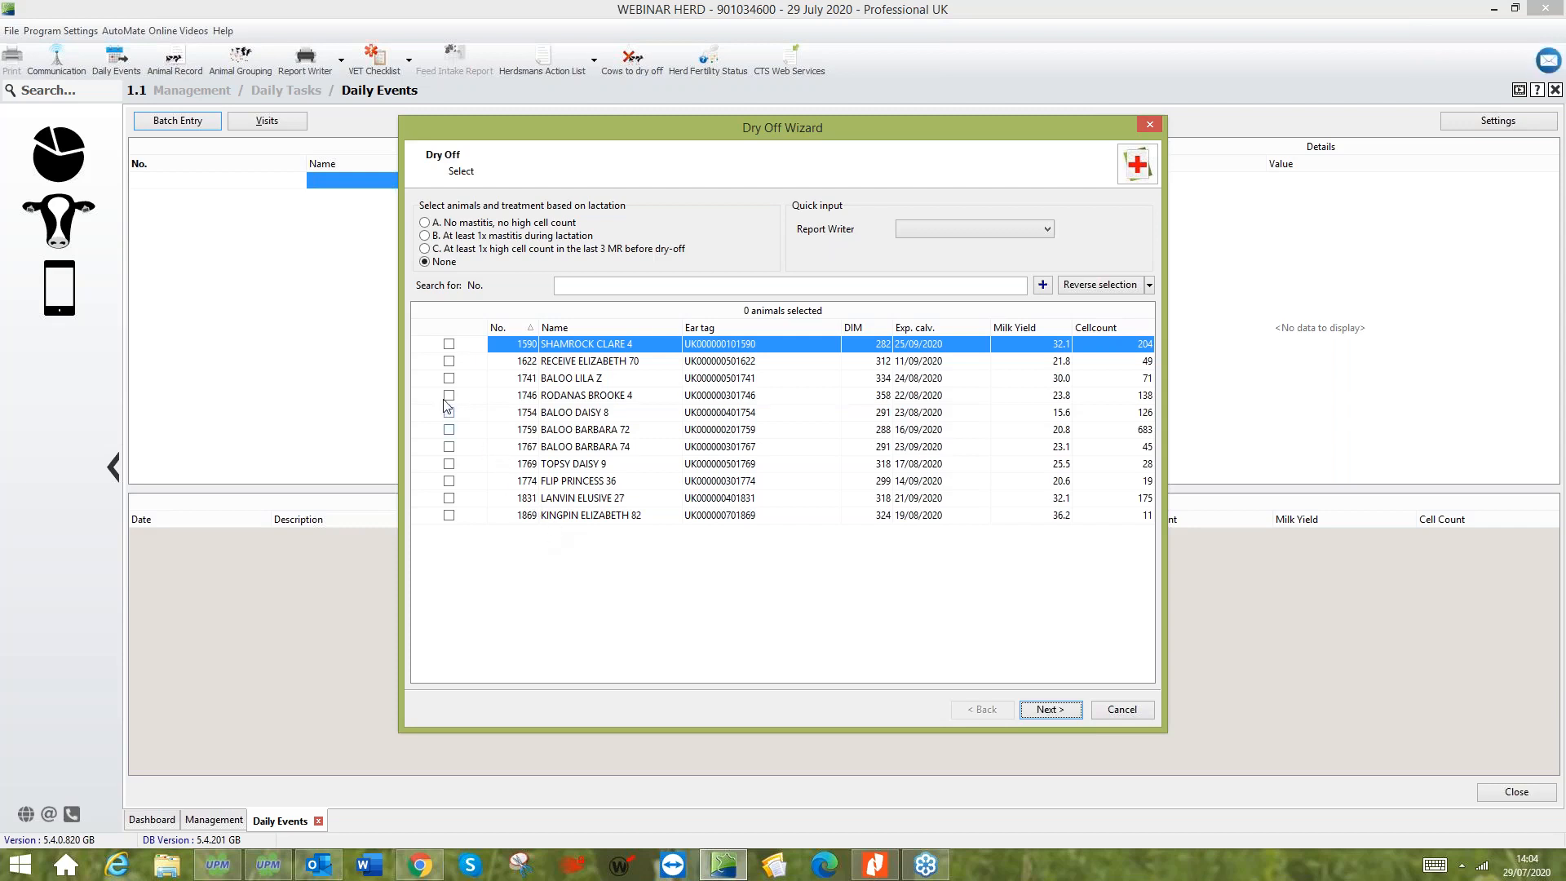
pyautogui.click(449, 345)
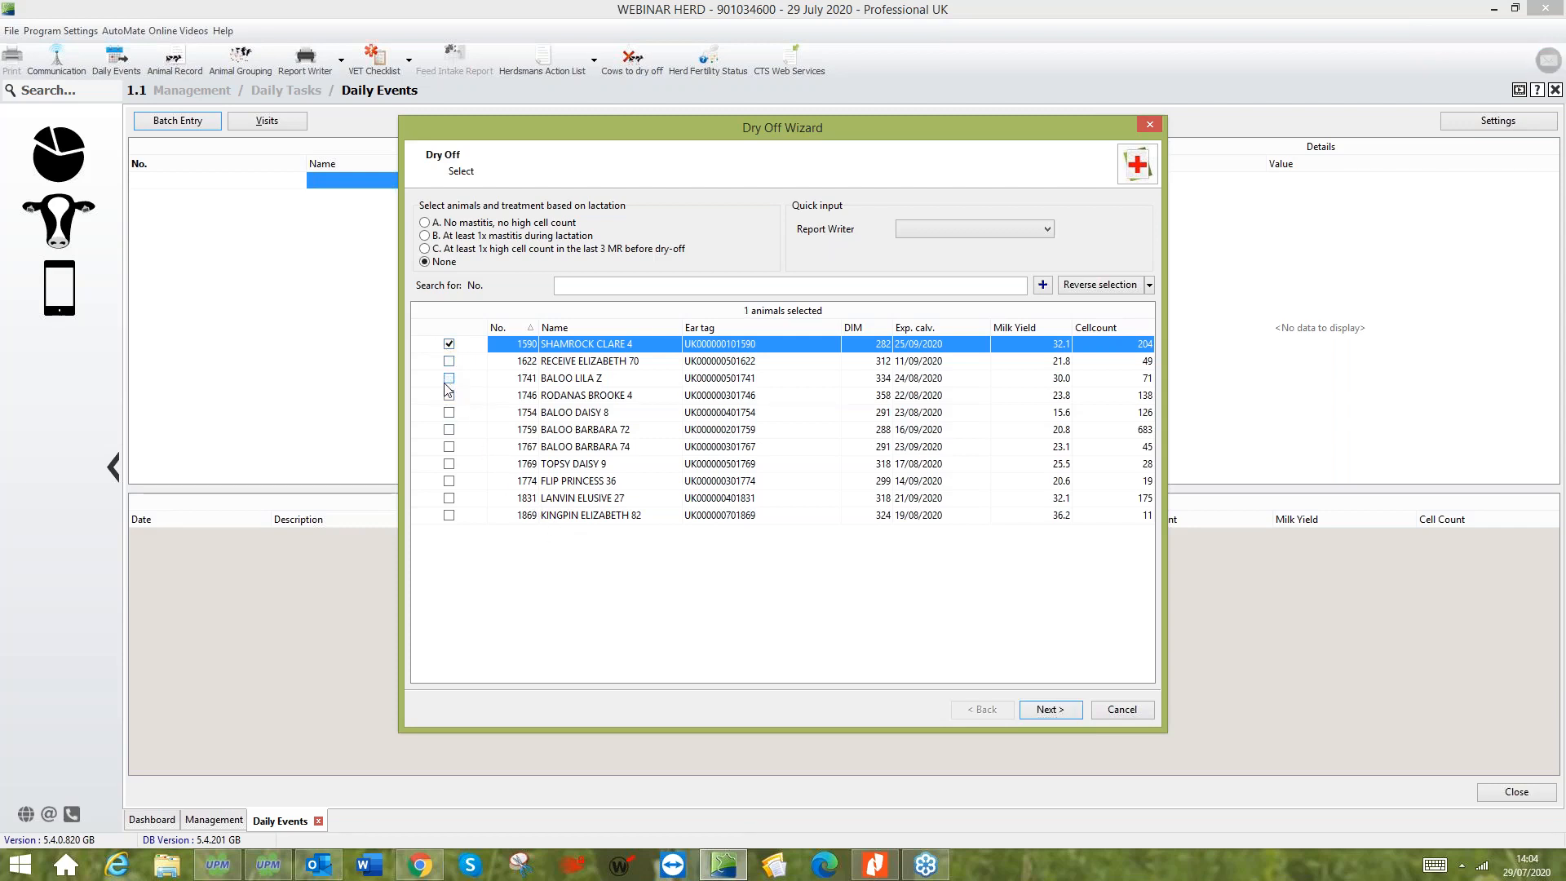
pyautogui.click(449, 380)
pyautogui.click(449, 413)
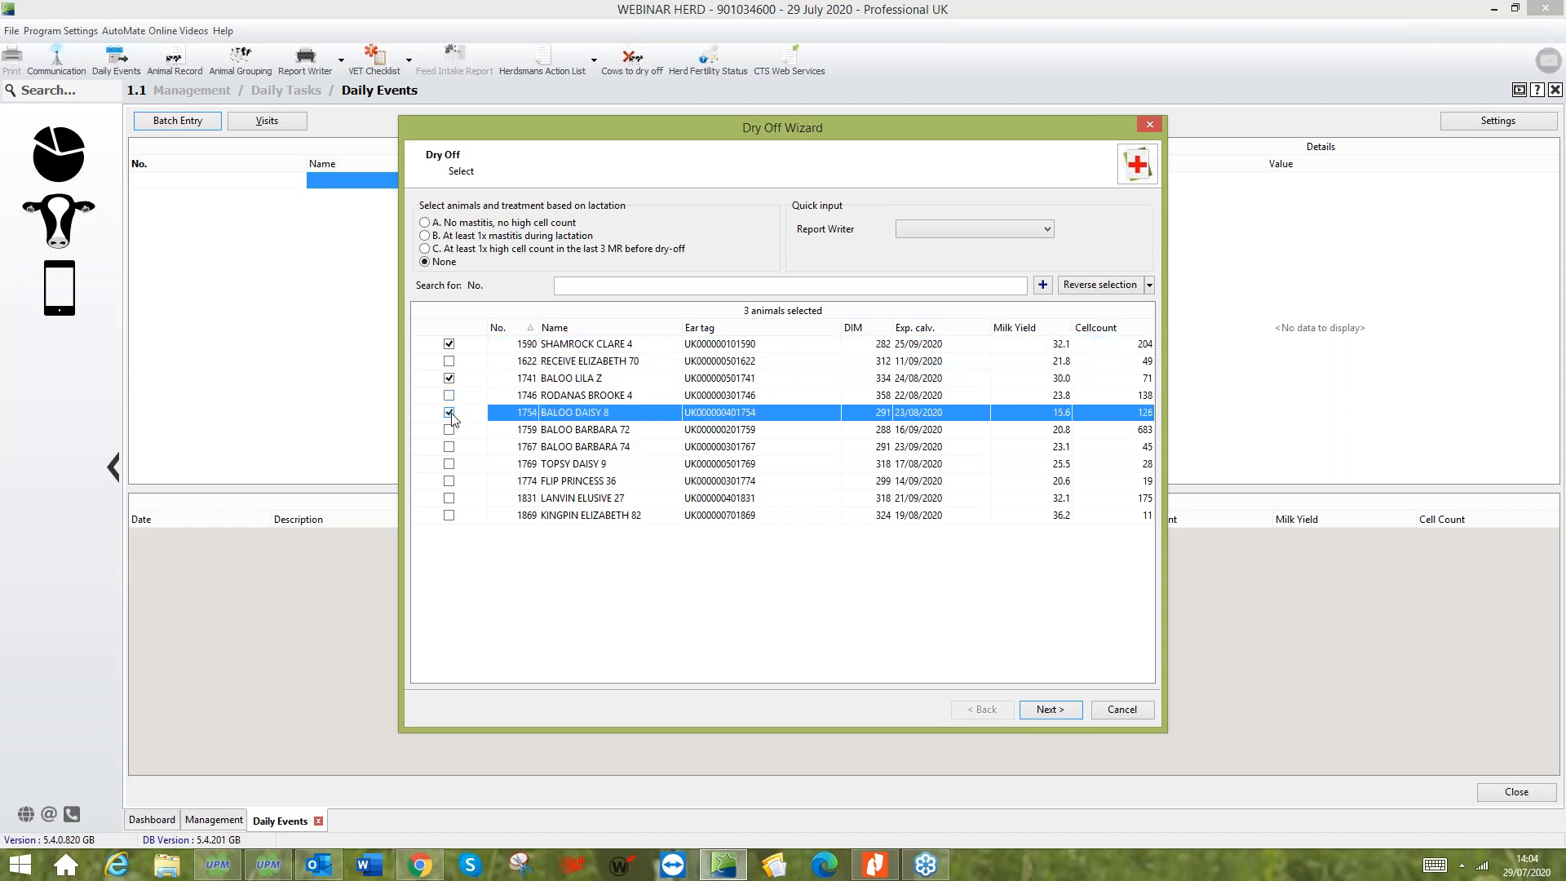
pyautogui.click(1063, 709)
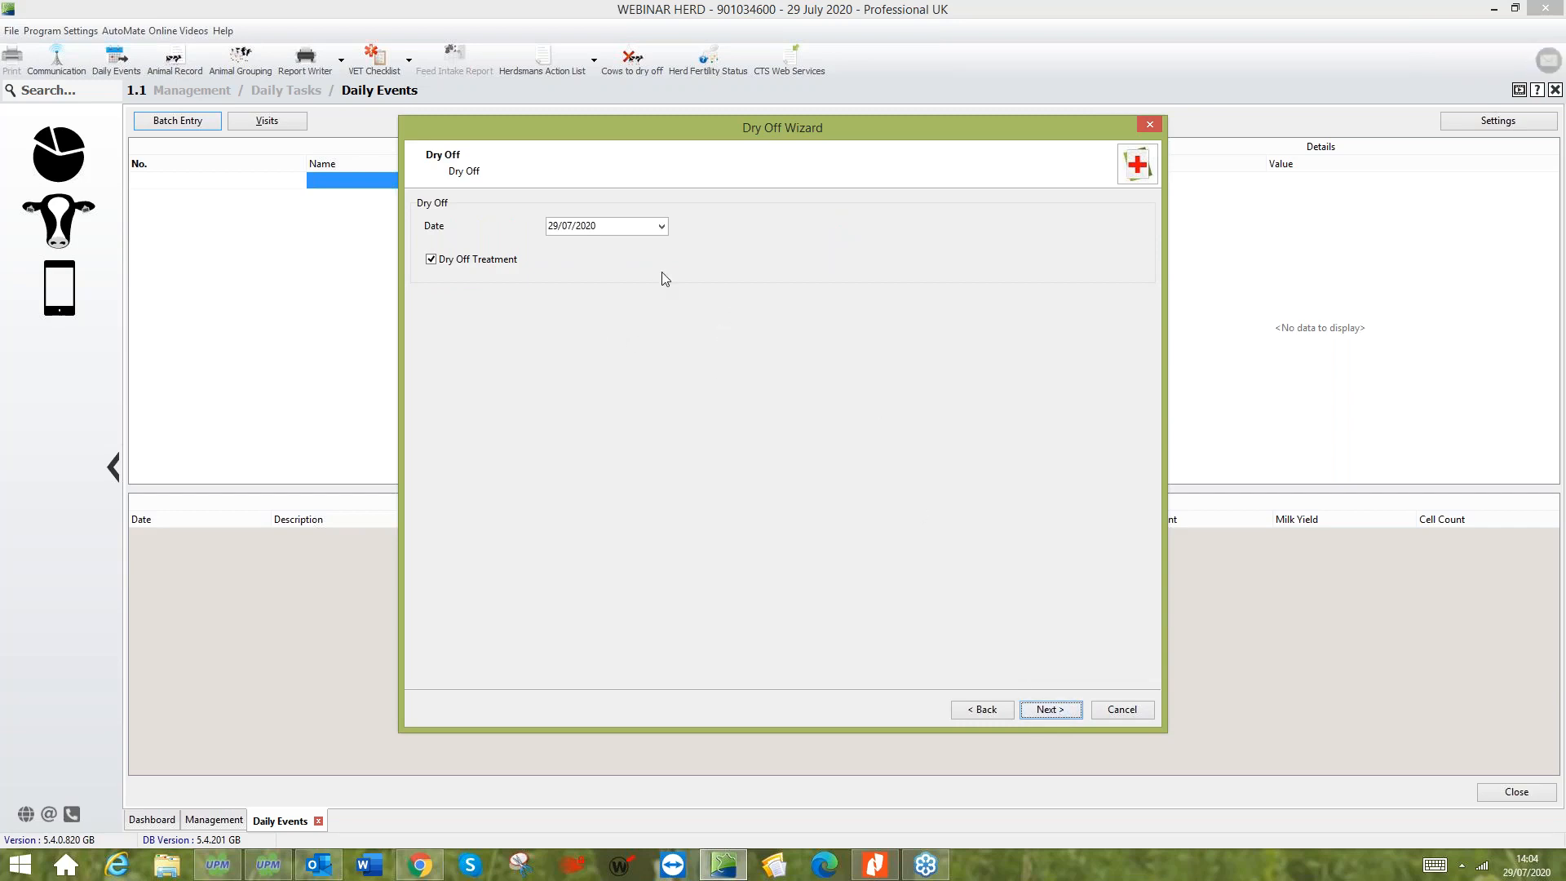
# - Keep 29/07/2020 as the dry-off date with Dry Off Treatment enabled and continue to the treatment data
pyautogui.click(637, 230)
pyautogui.click(662, 228)
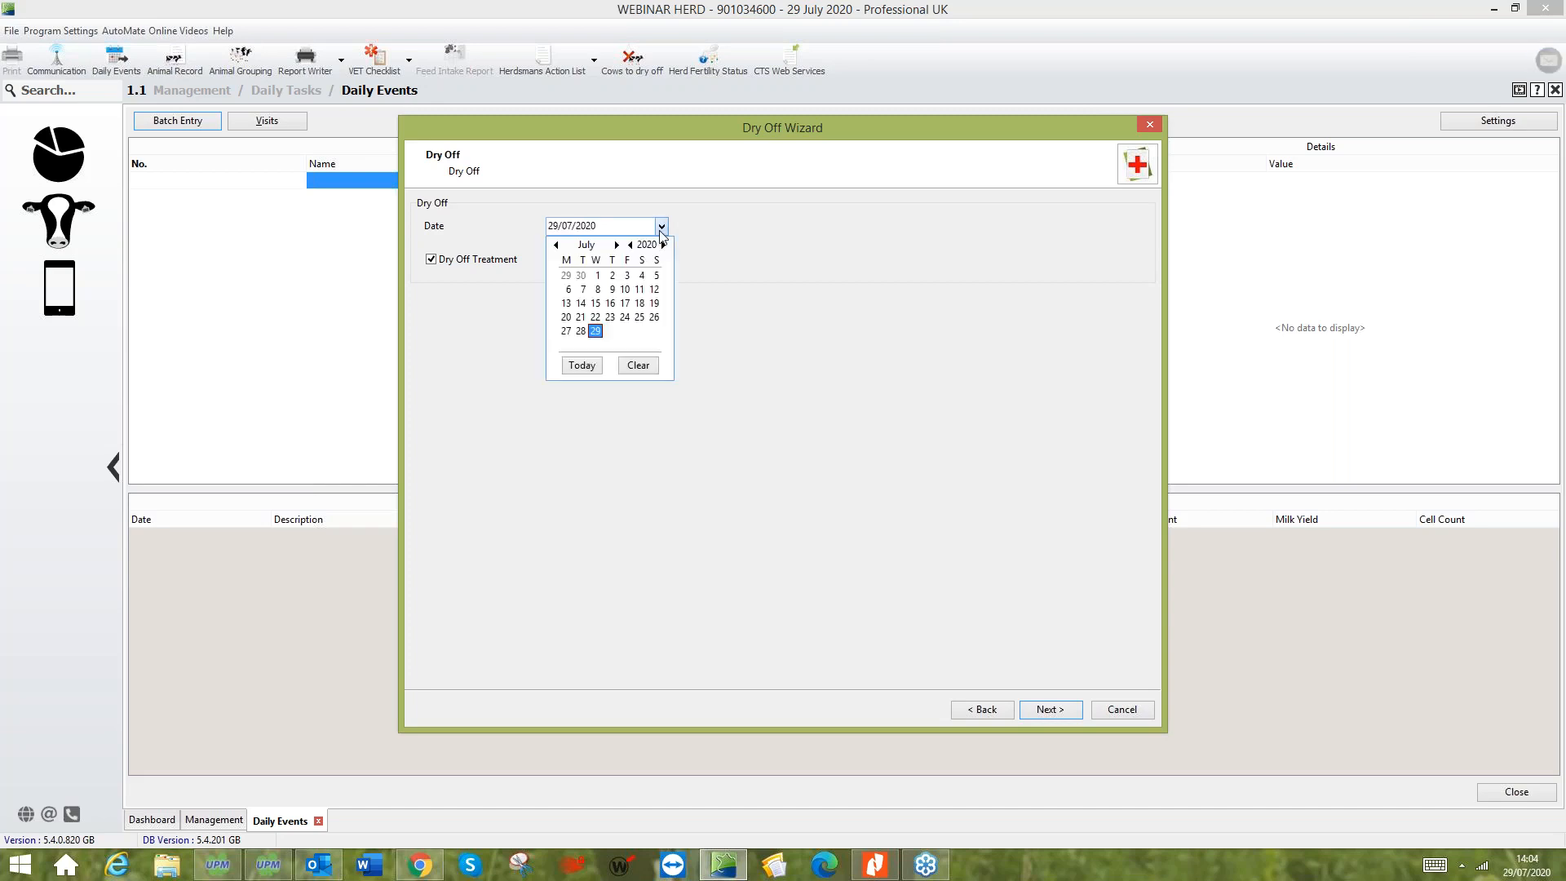
pyautogui.click(733, 265)
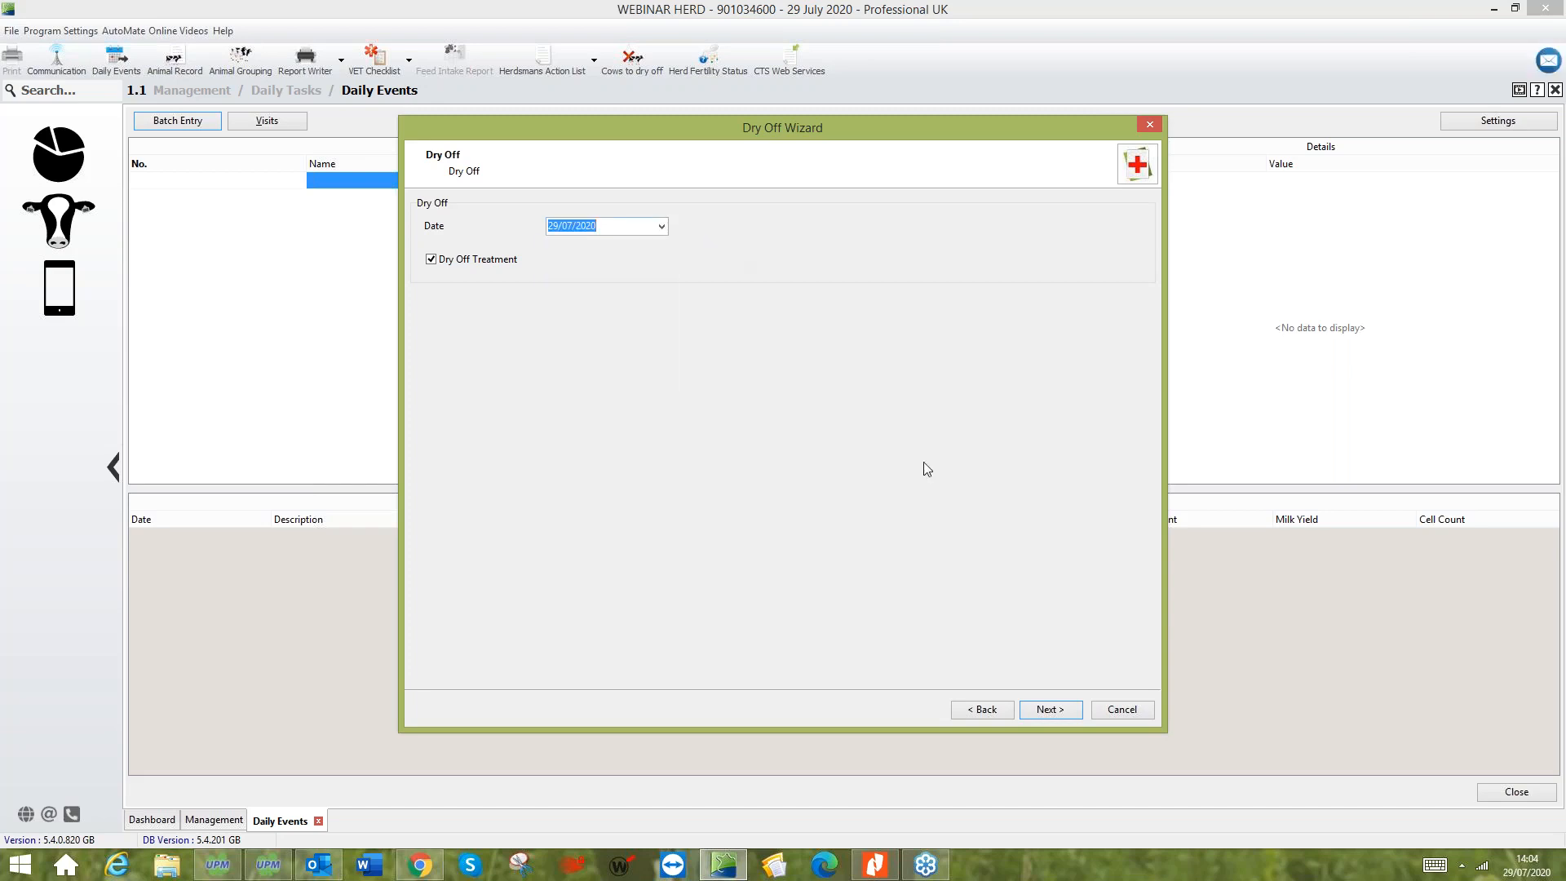
pyautogui.click(1043, 711)
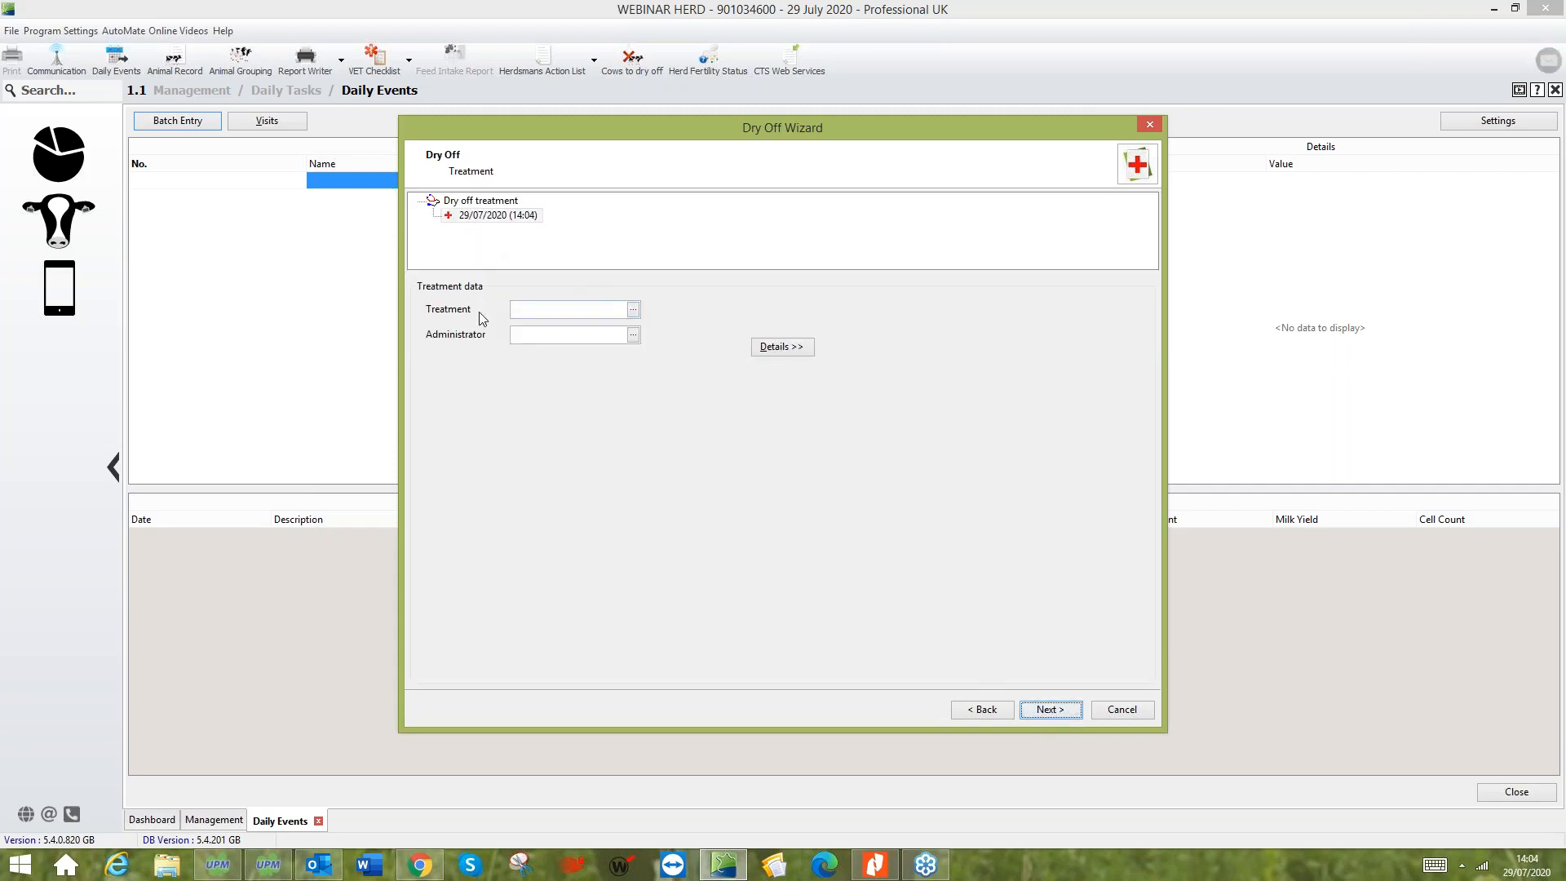
# - Find and choose Dry Cow Therapy as the treatment for the dry-off
pyautogui.click(632, 310)
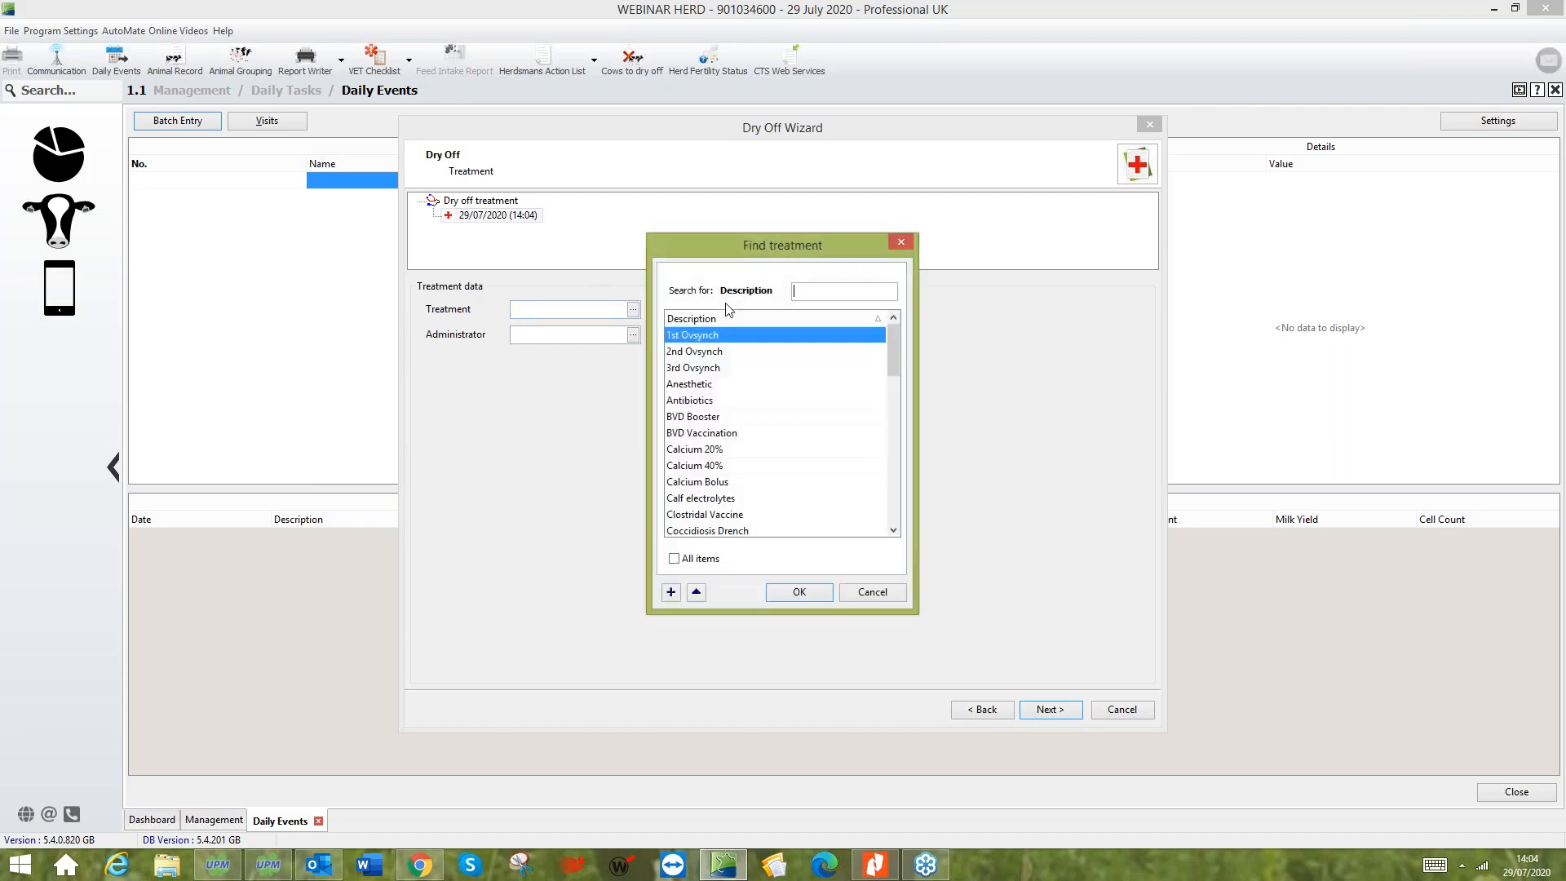
pyautogui.write('dr')
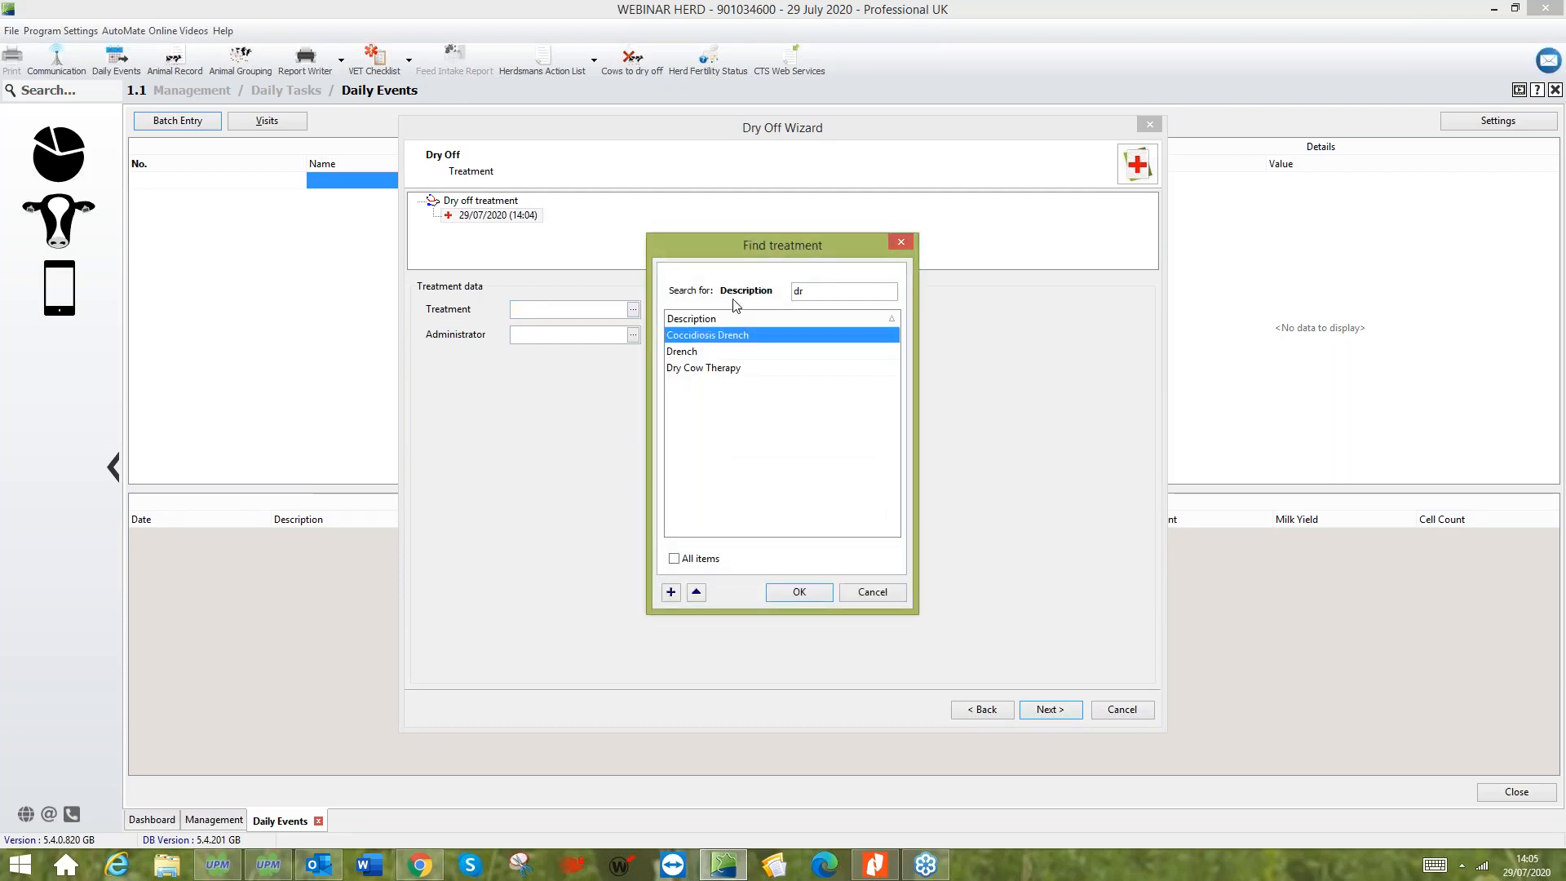
pyautogui.doubleClick(760, 368)
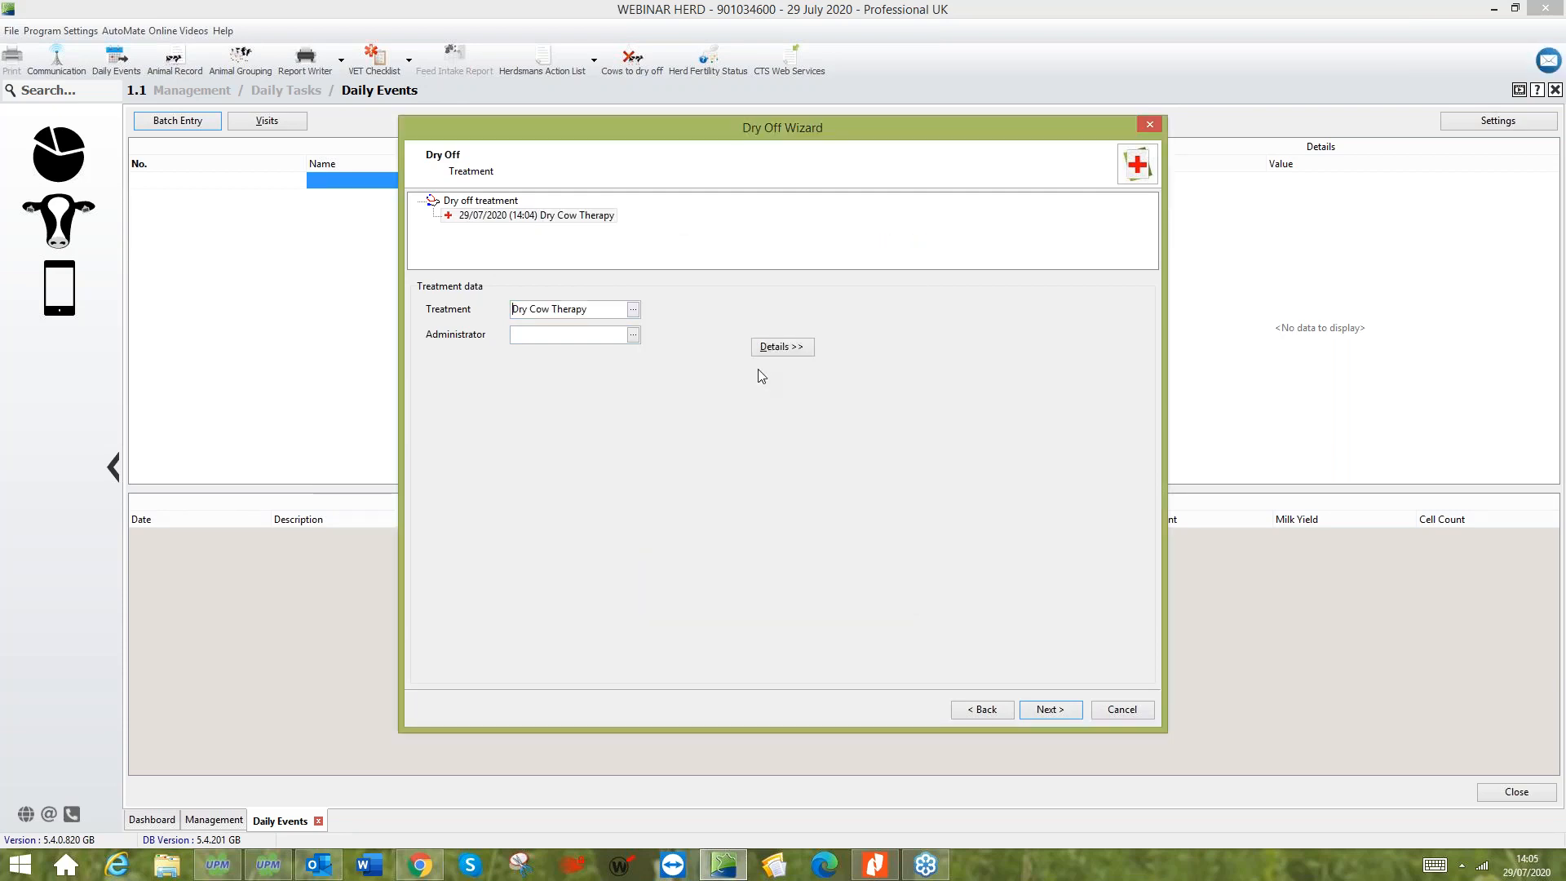
# - Assign the listed administrator to the Dry Cow Therapy treatment and continue to the after-treatment options
pyautogui.click(633, 335)
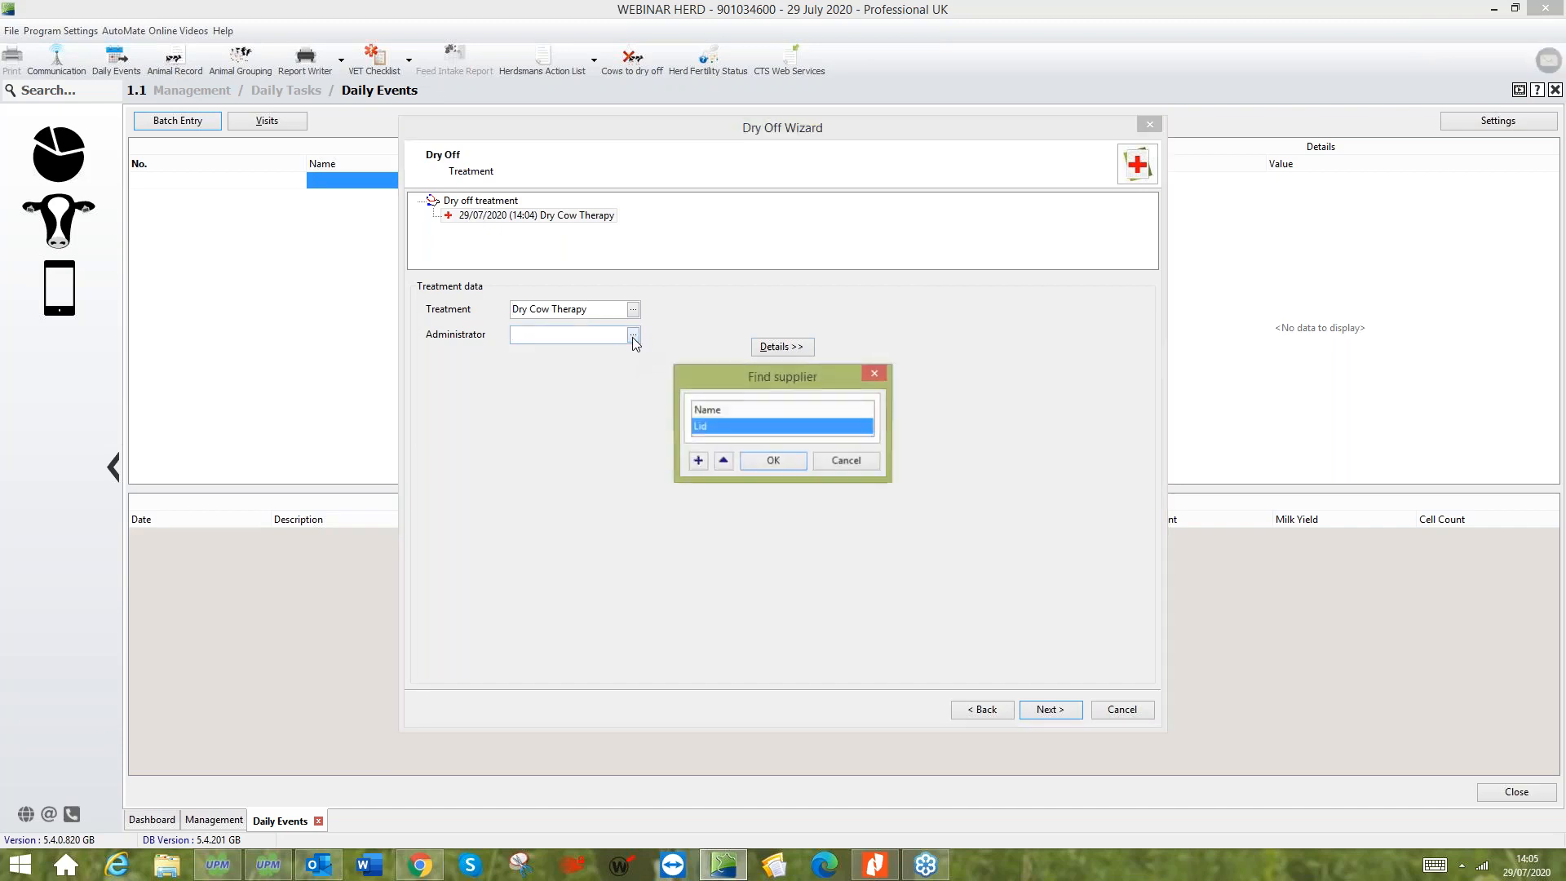
pyautogui.click(757, 459)
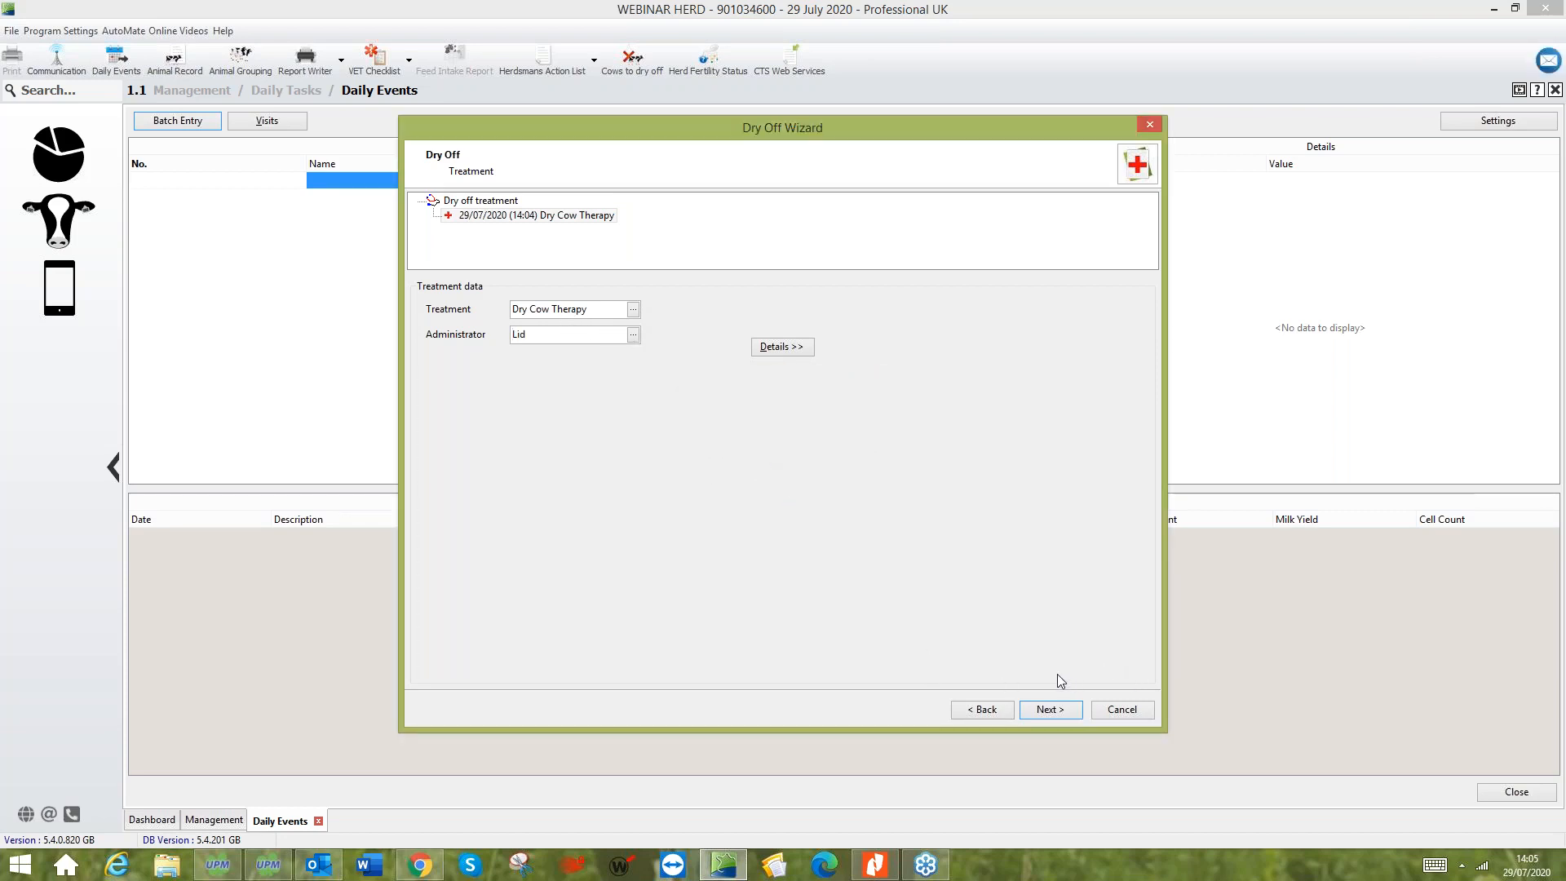
pyautogui.click(1050, 710)
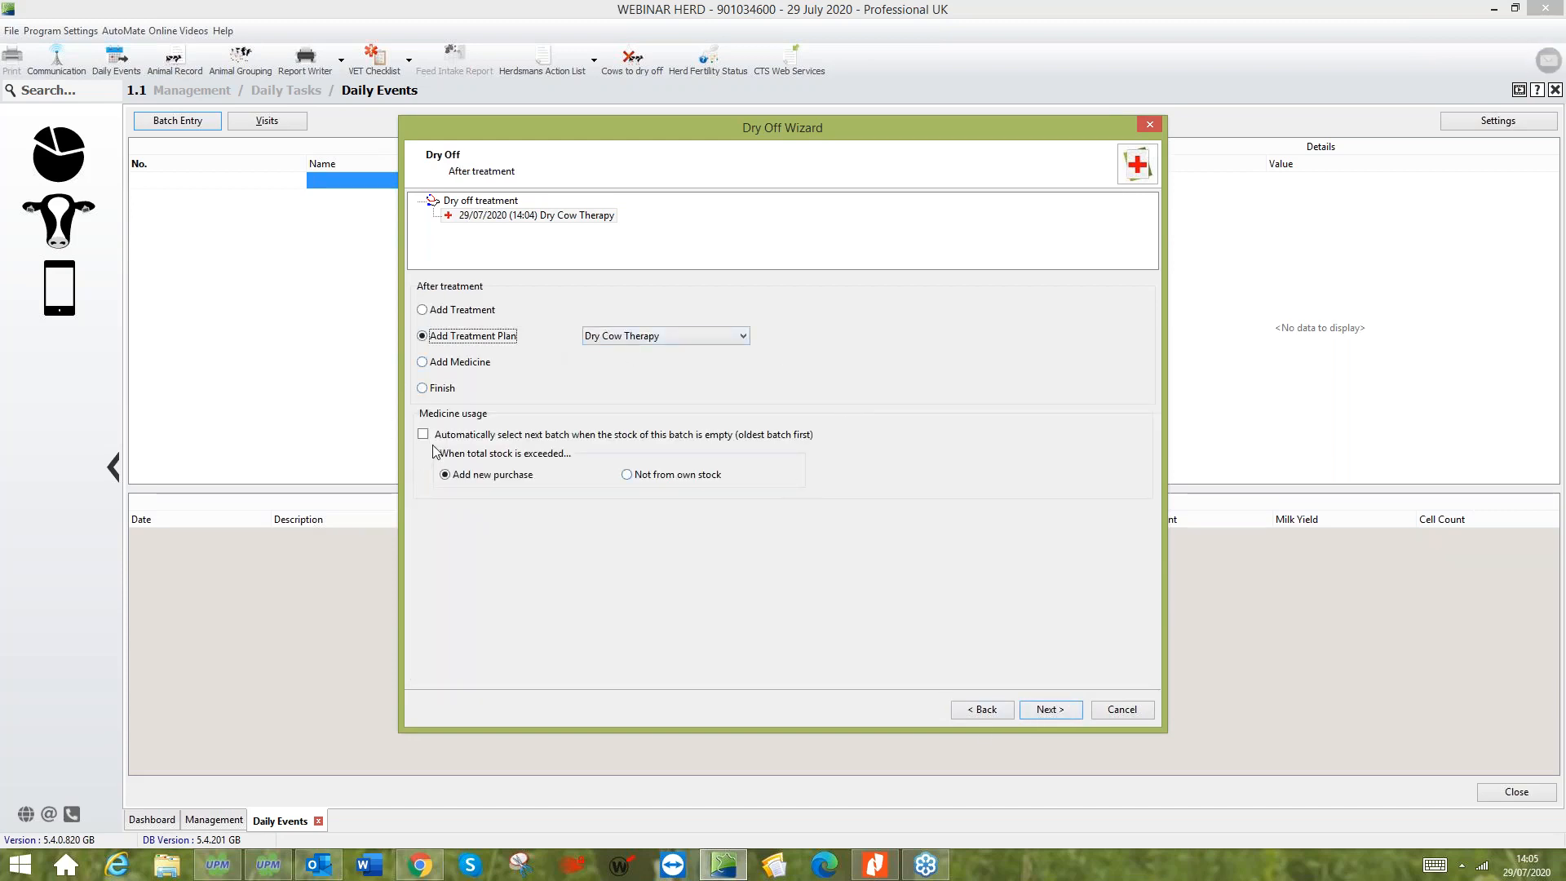
# - Add a medicine to the treatment and choose Orbeseal DC from own stock
pyautogui.click(423, 363)
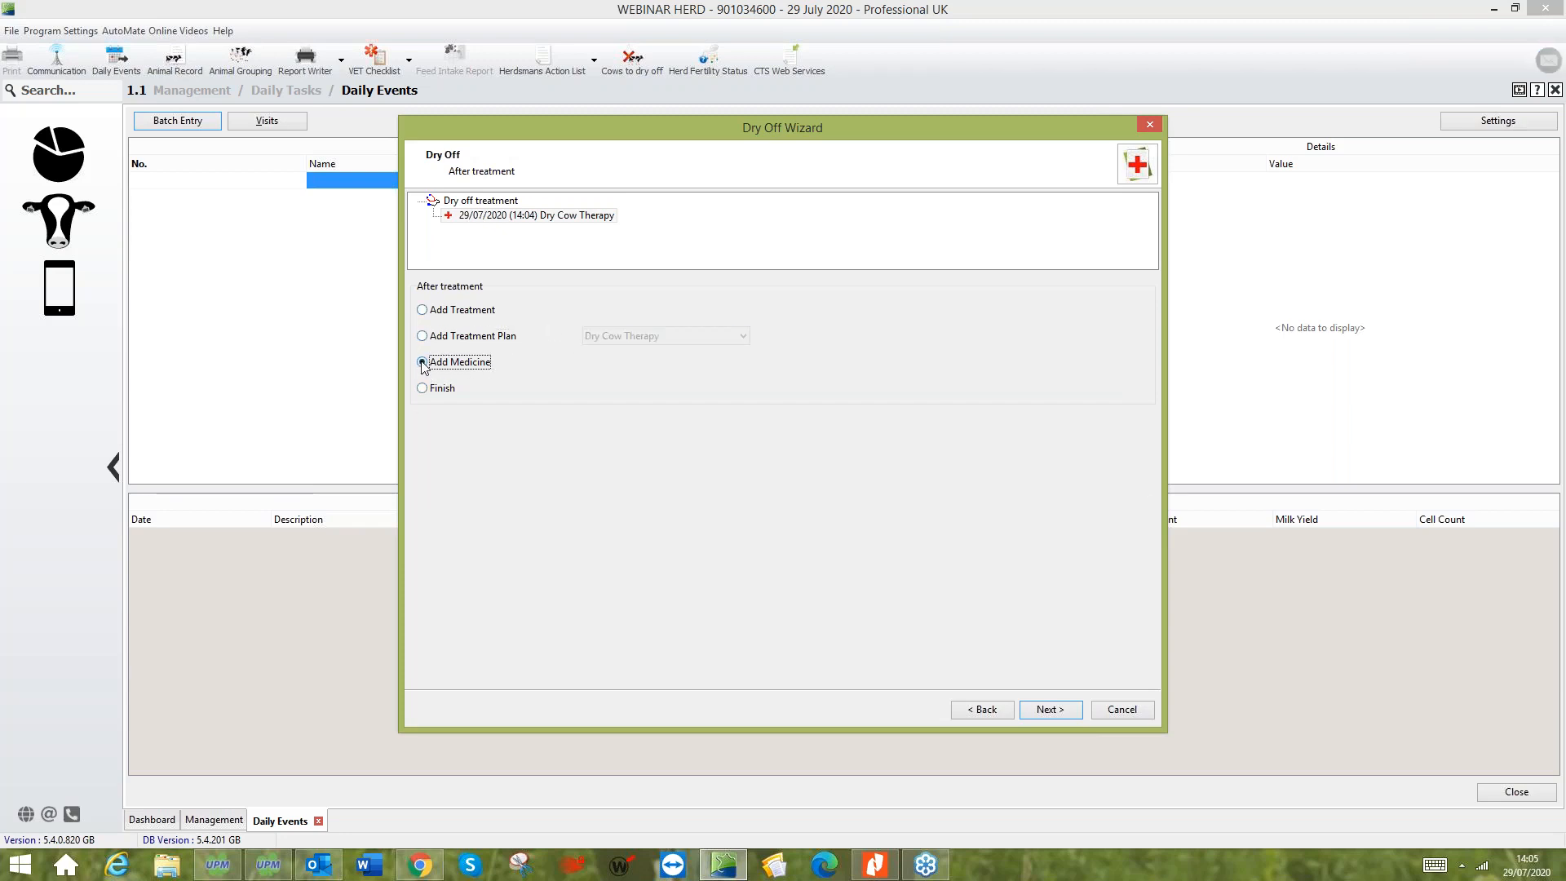
pyautogui.click(1062, 715)
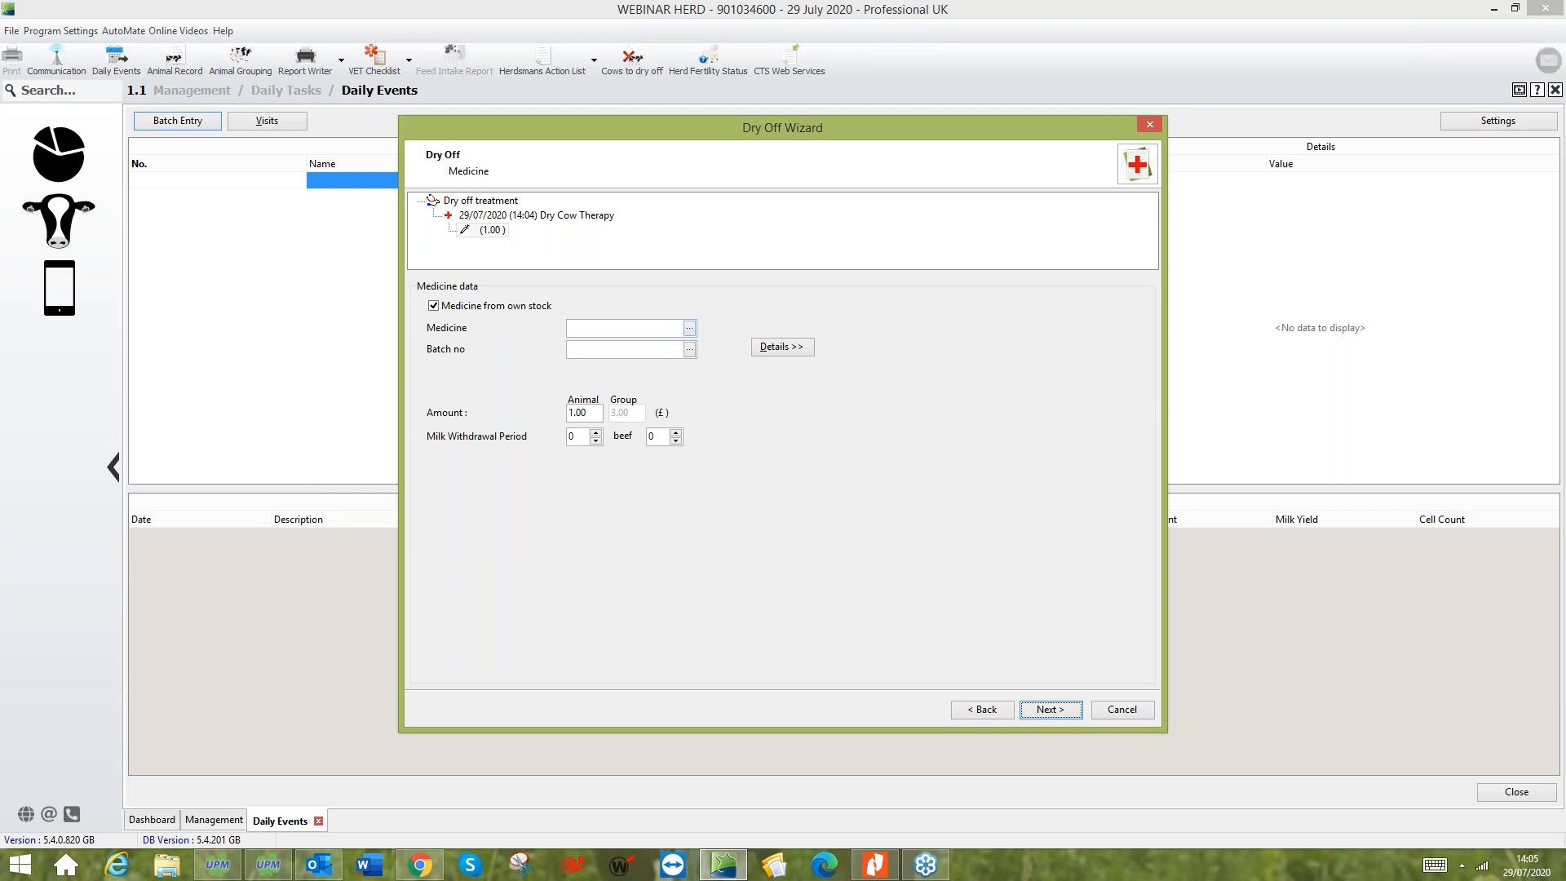
pyautogui.click(689, 329)
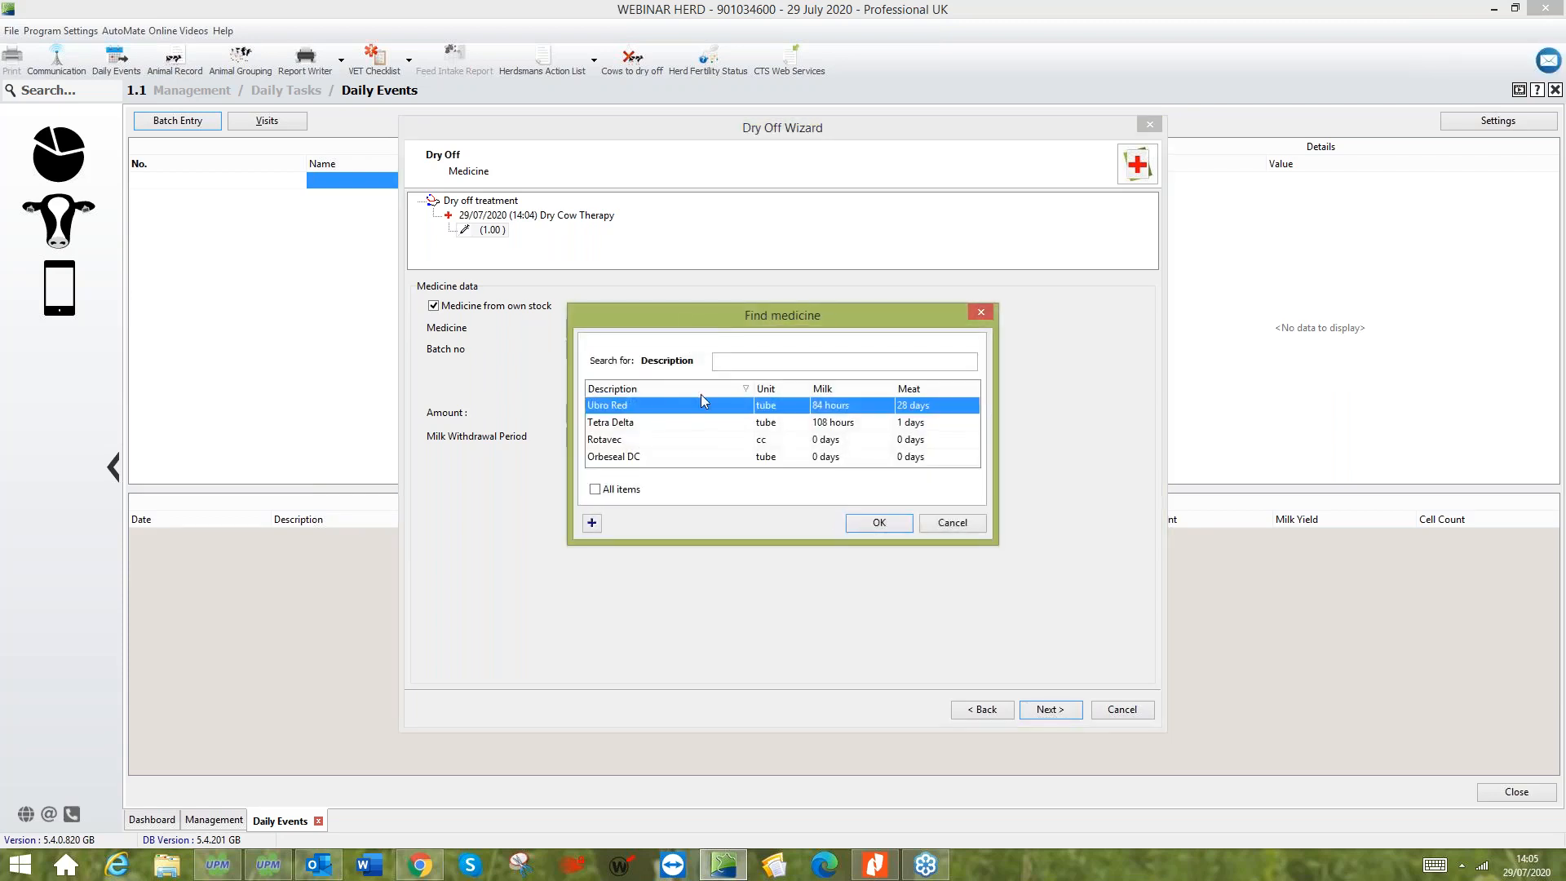
pyautogui.click(691, 458)
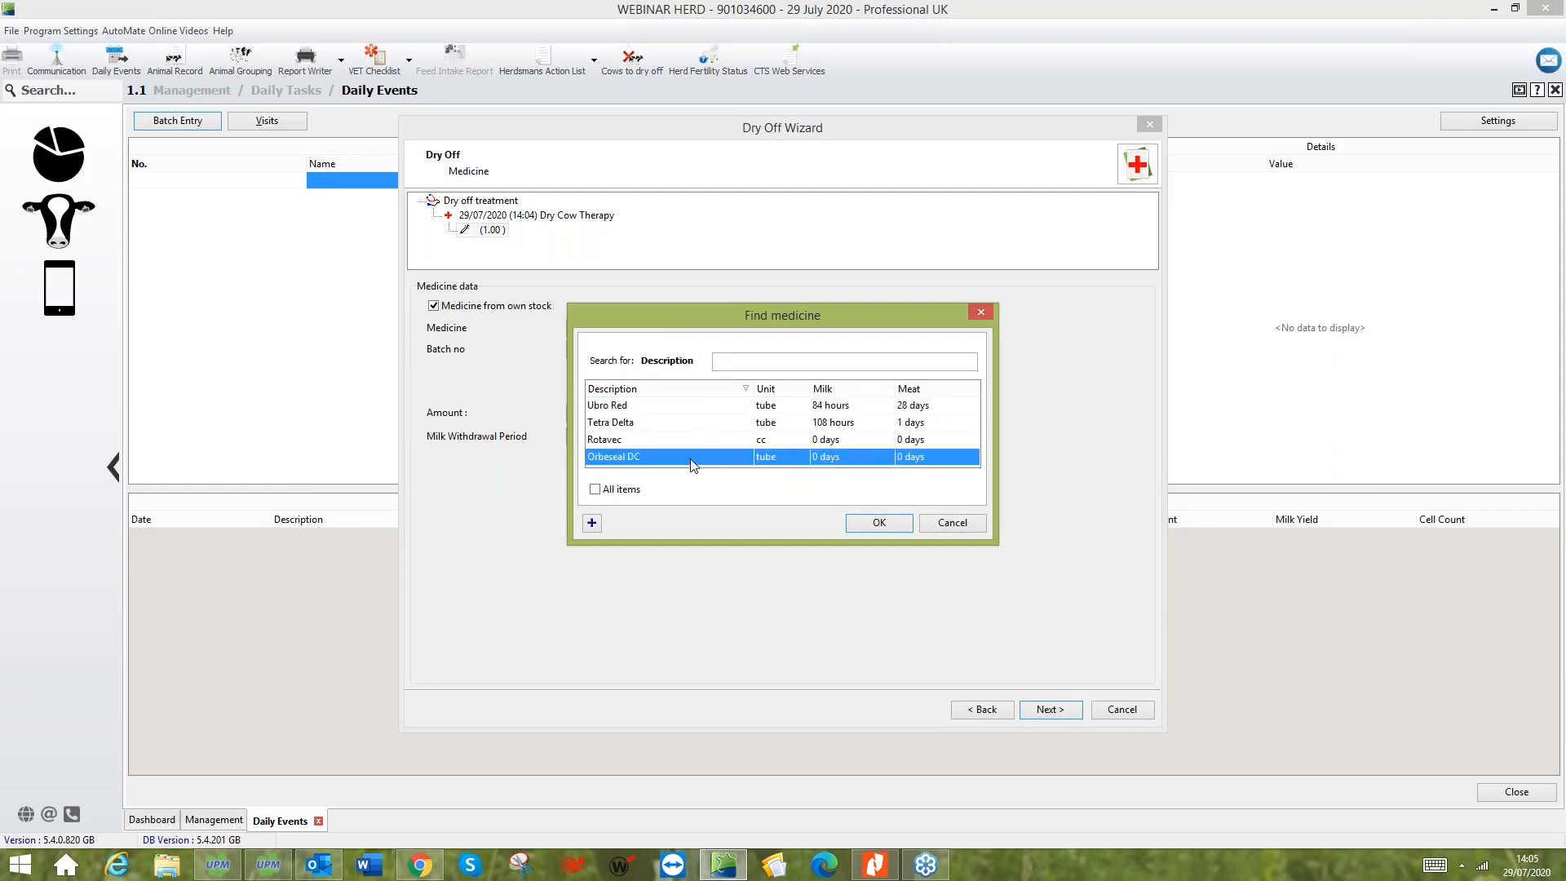
pyautogui.click(864, 523)
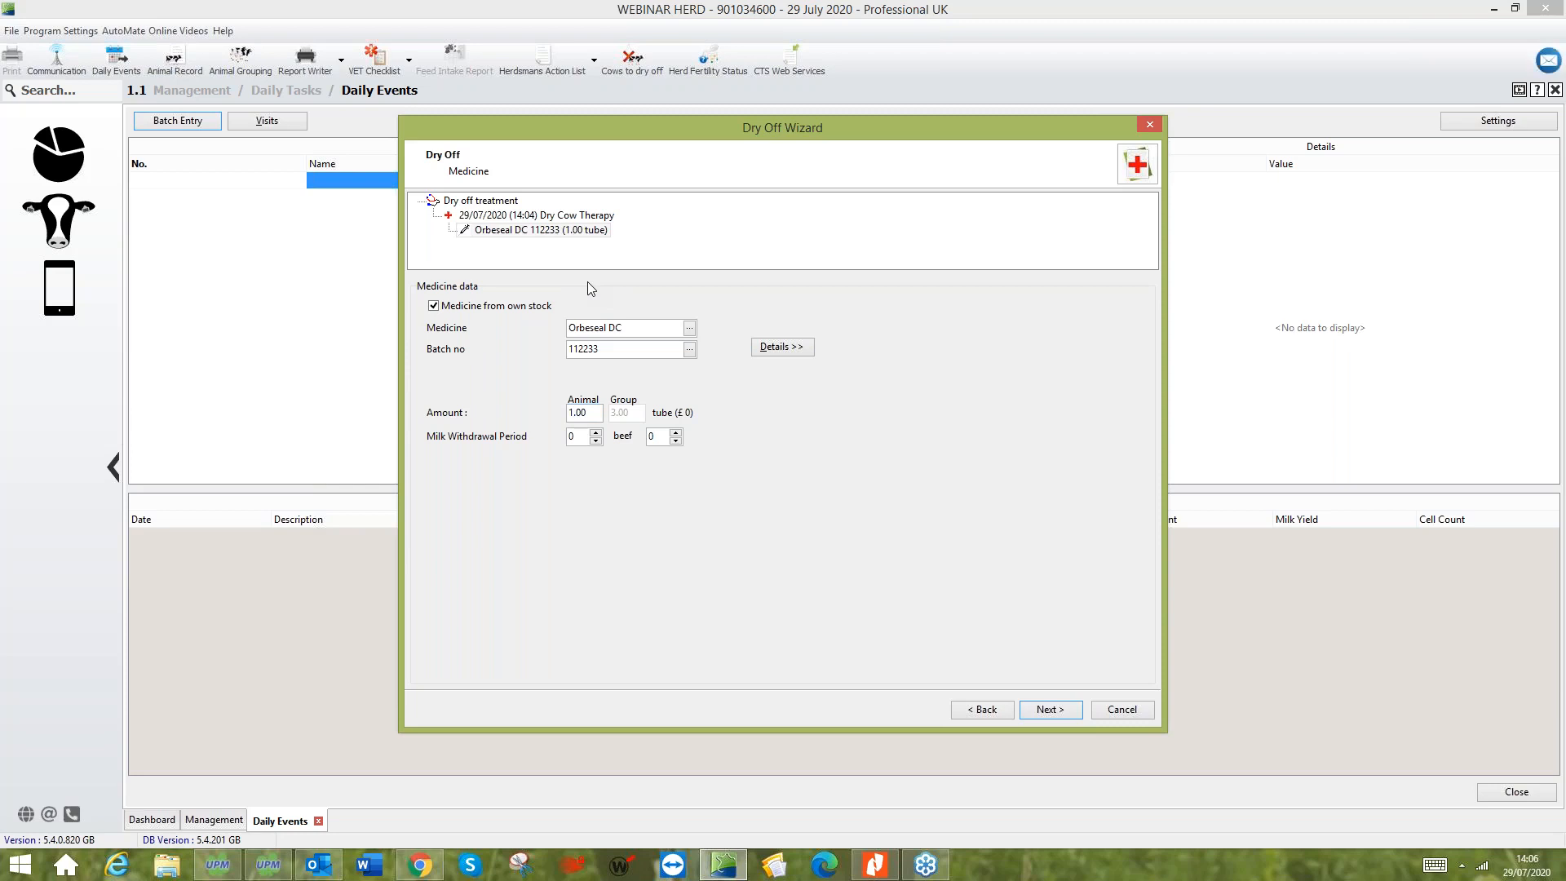
# - Set the Orbeseal DC amount to 4 tubes per animal and finish the dry-off entry without further medicines
pyautogui.press('BackSpace')
pyautogui.write('4')
pyautogui.click(1066, 714)
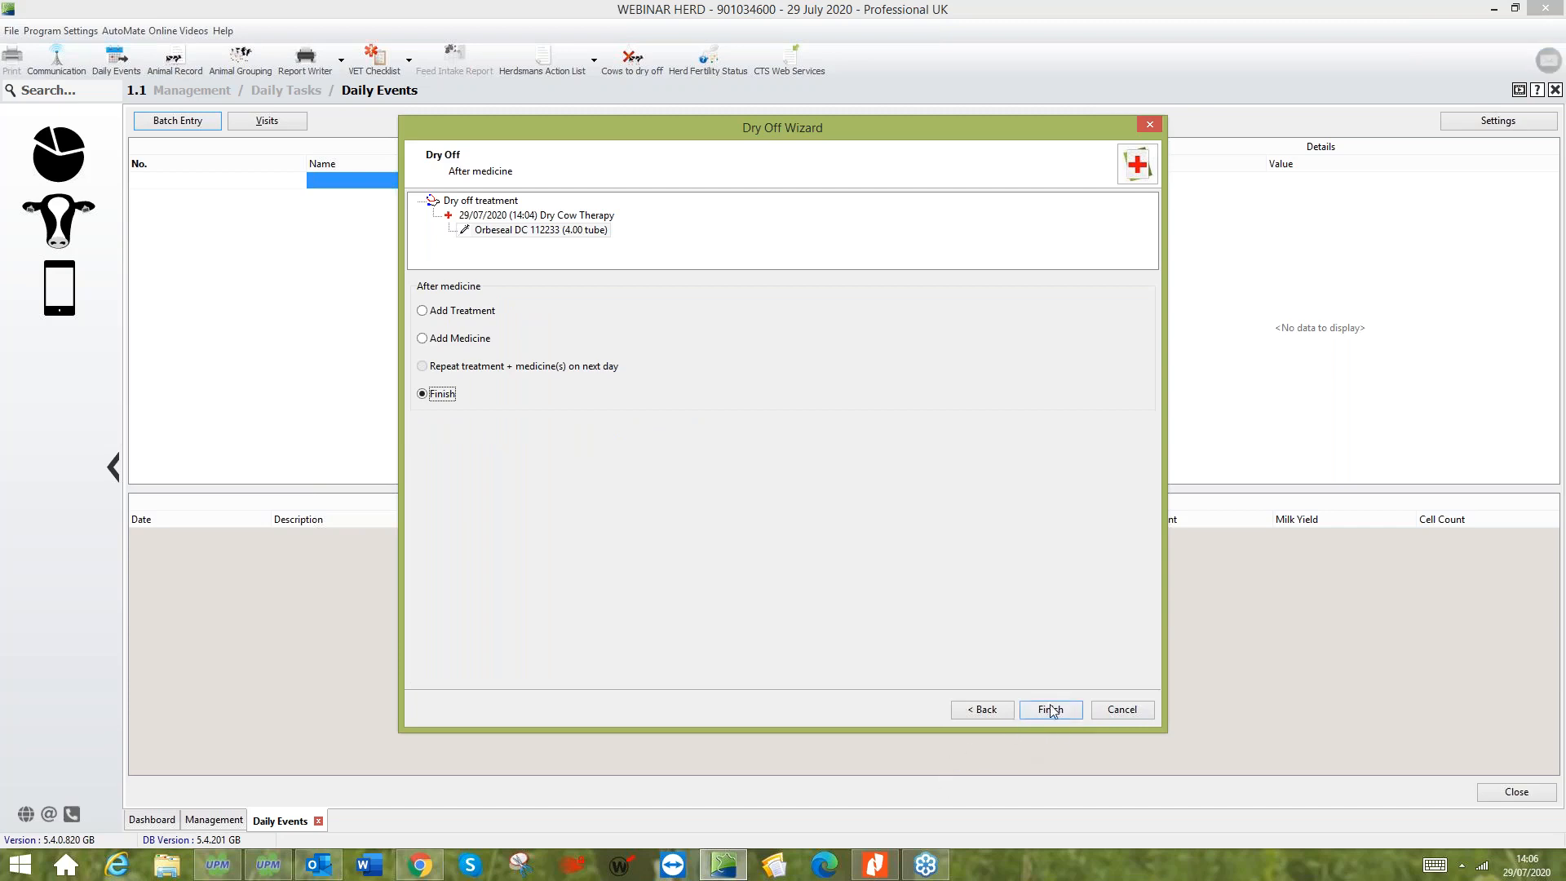
pyautogui.click(1052, 709)
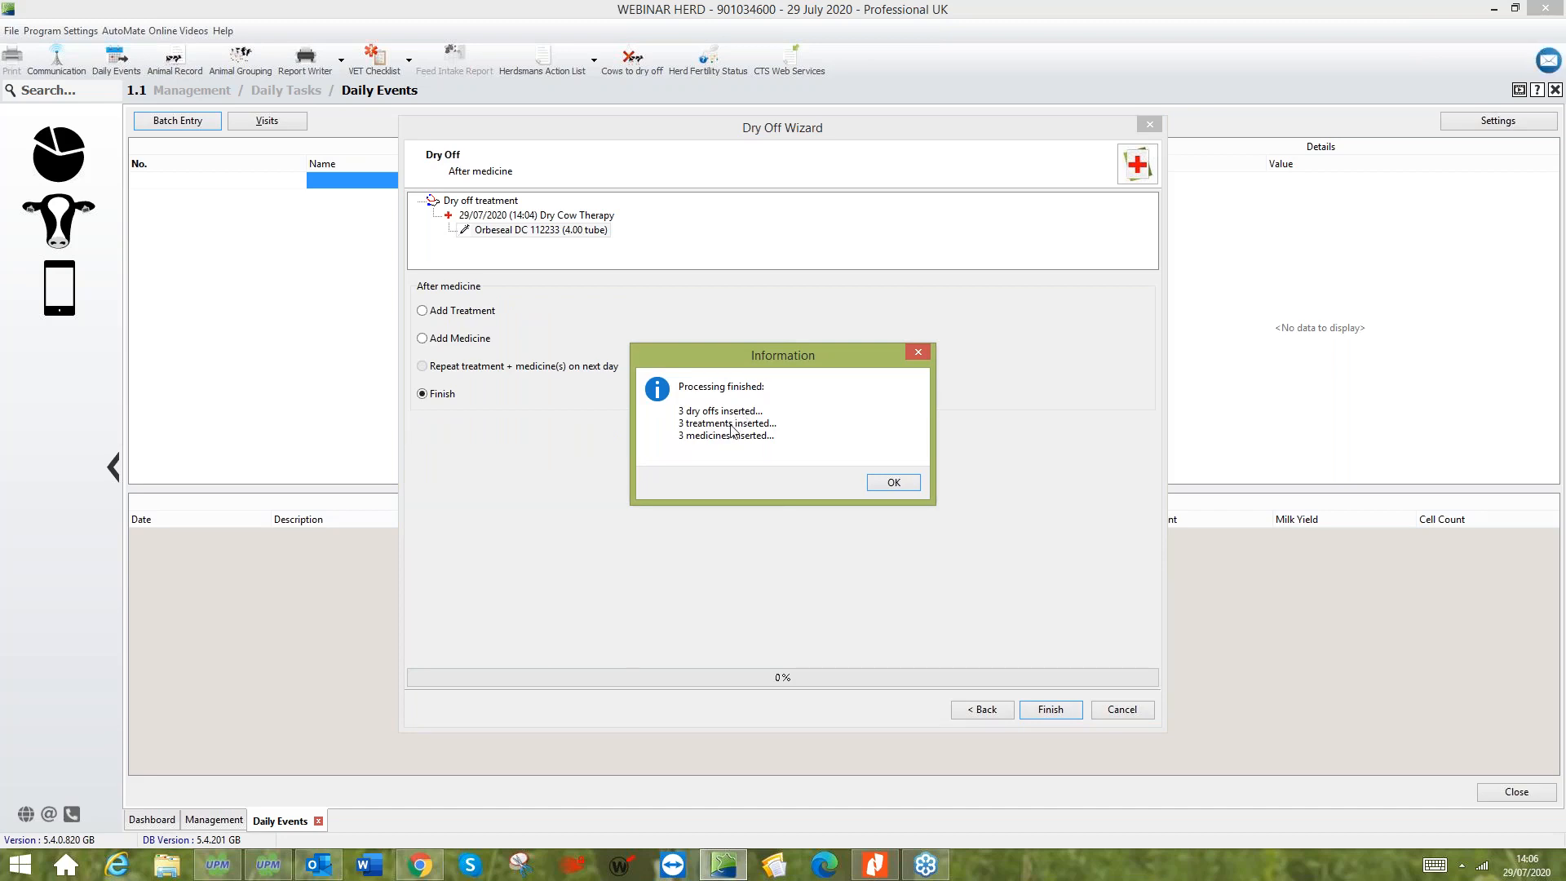
pyautogui.click(892, 484)
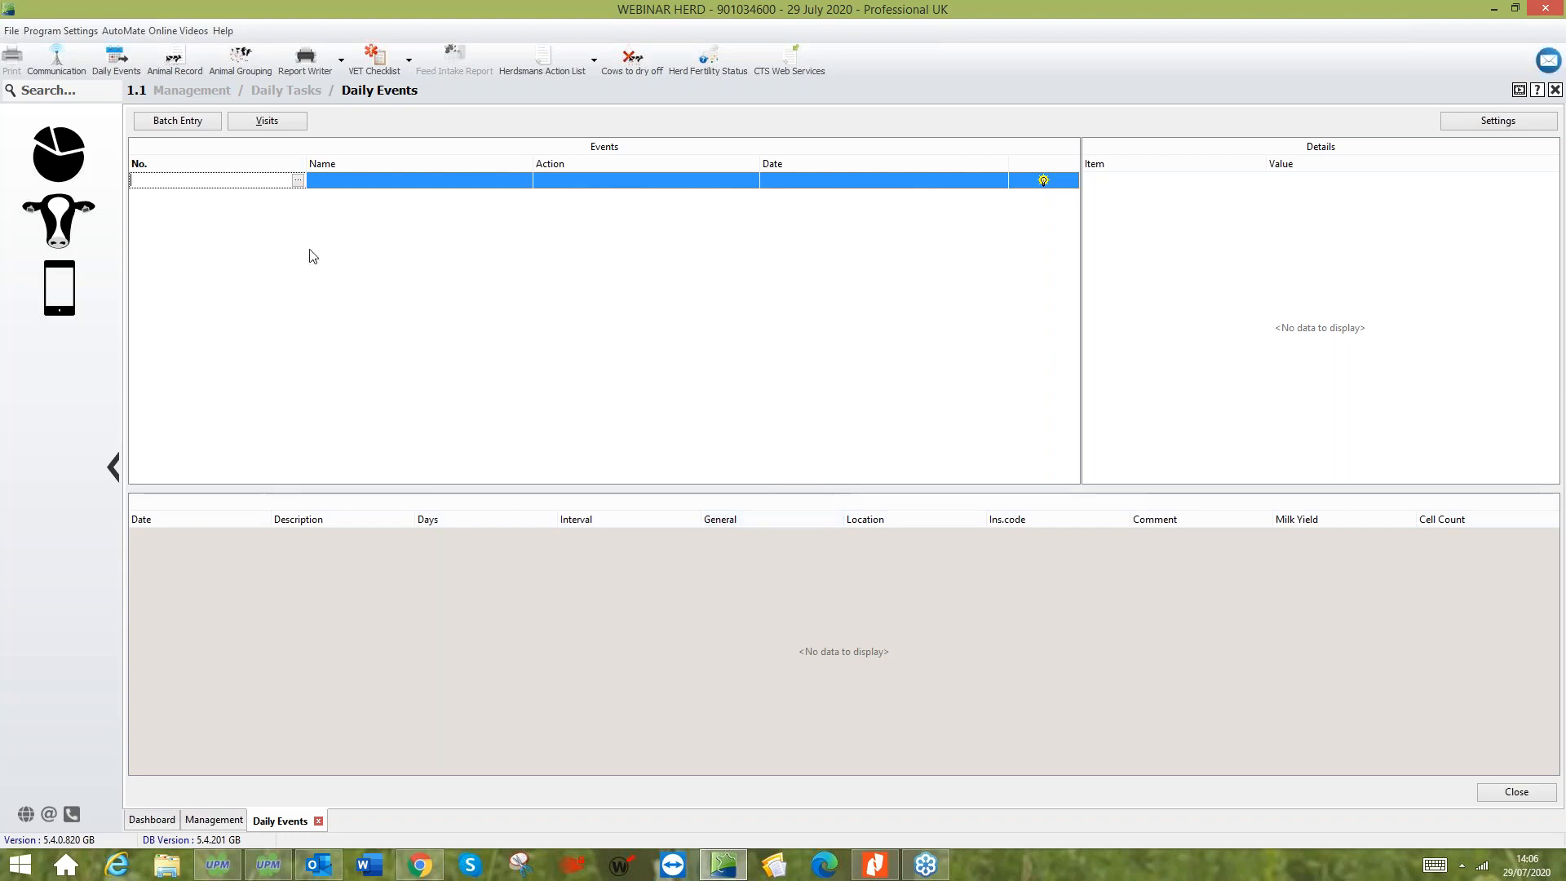
# - Start an Enroll Animals batch entry with enrollment type Herd Entry and purchase date 27/07/2020
pyautogui.click(205, 122)
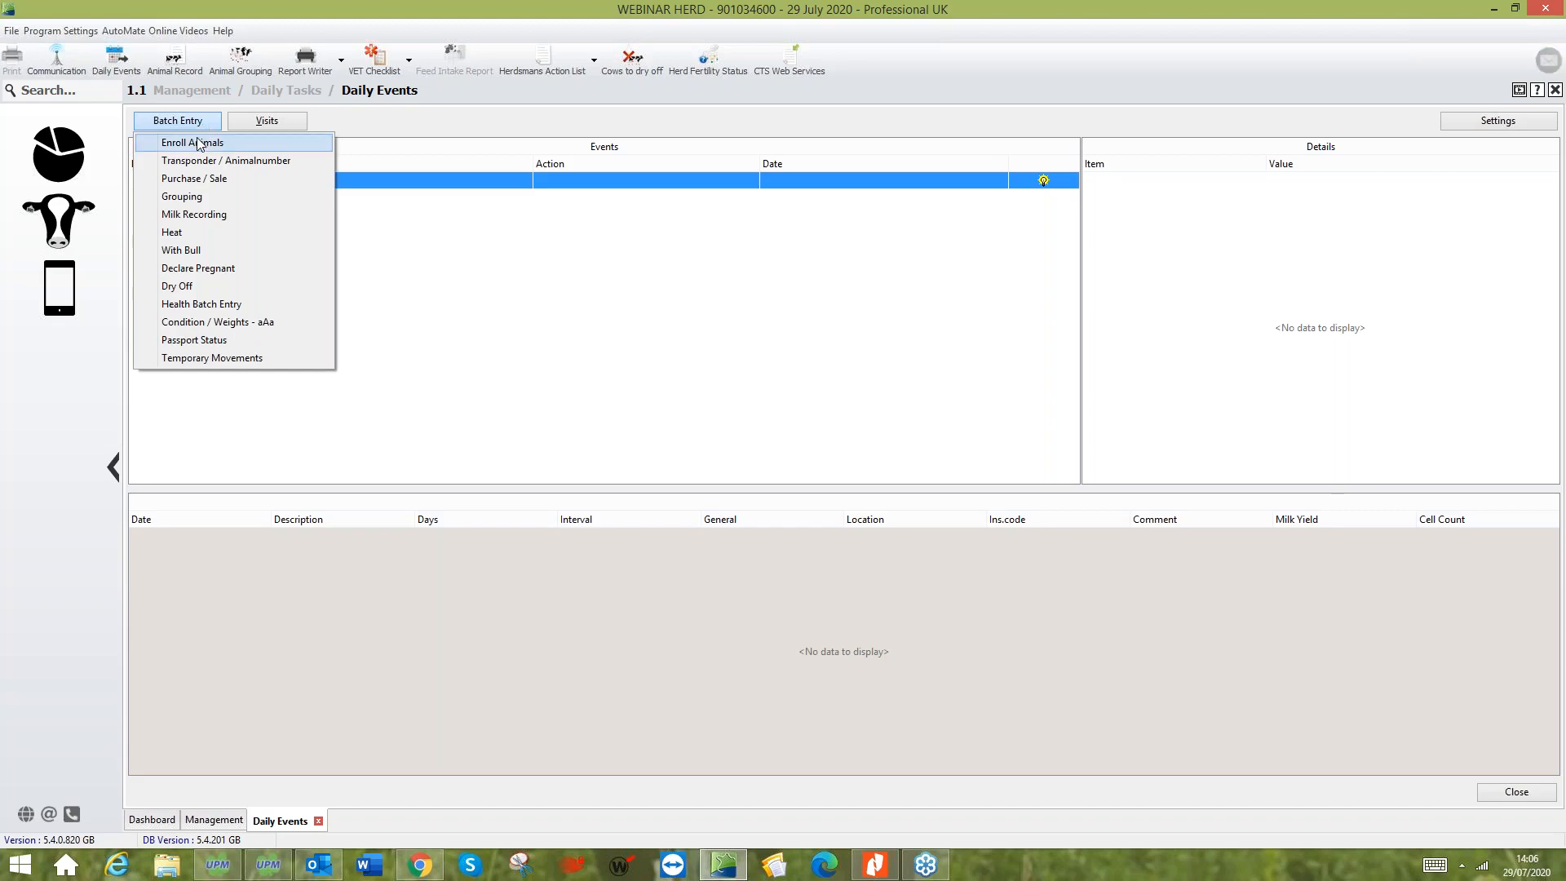
pyautogui.click(197, 144)
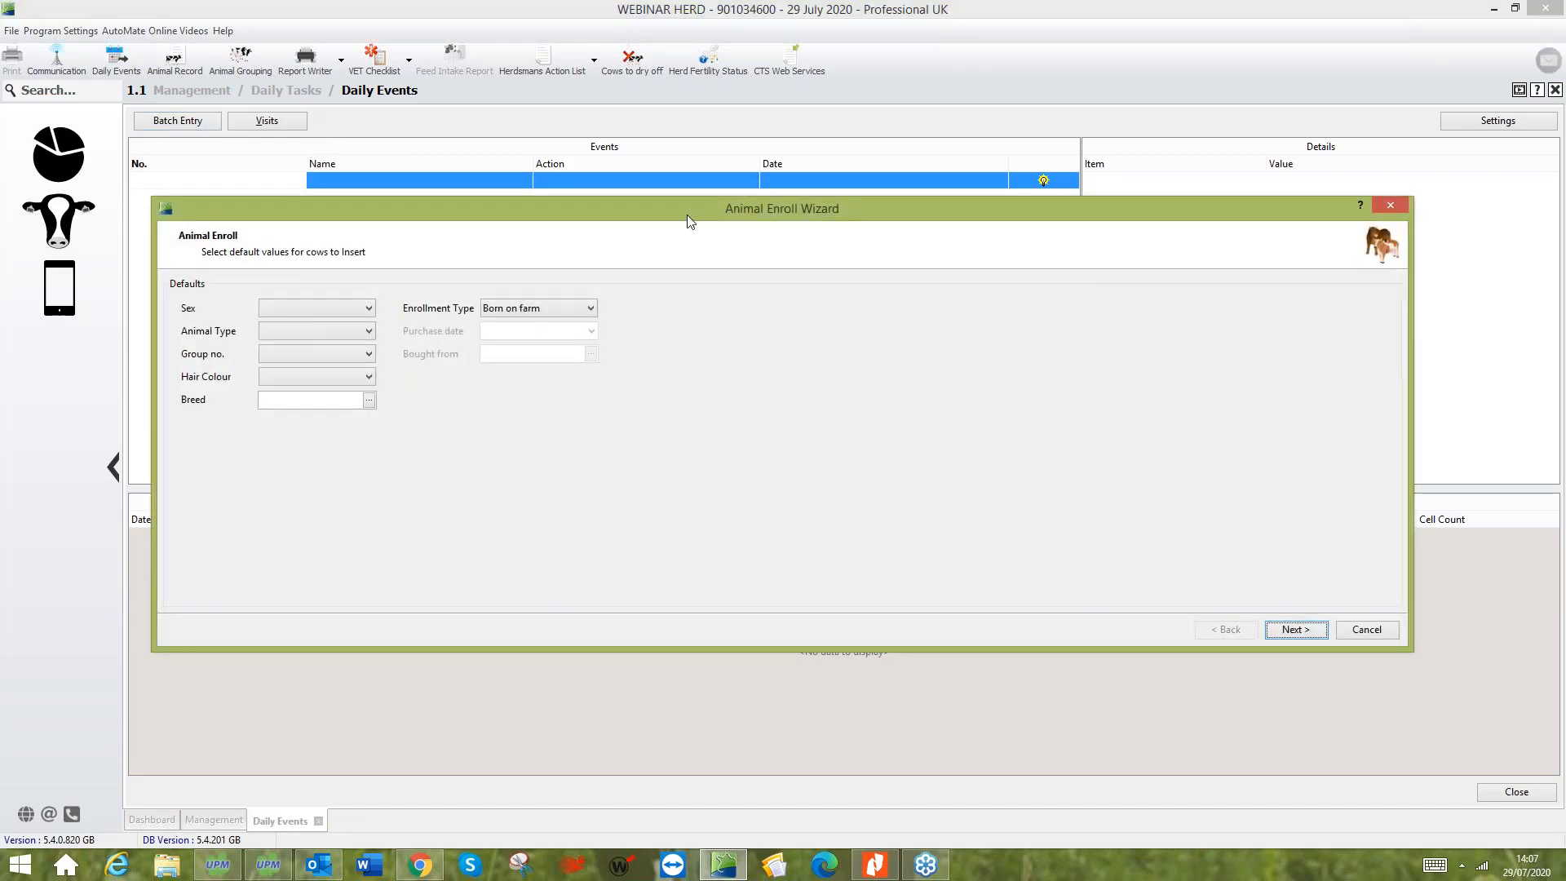
pyautogui.moveTo(687, 214); pyautogui.dragTo(579, 178)
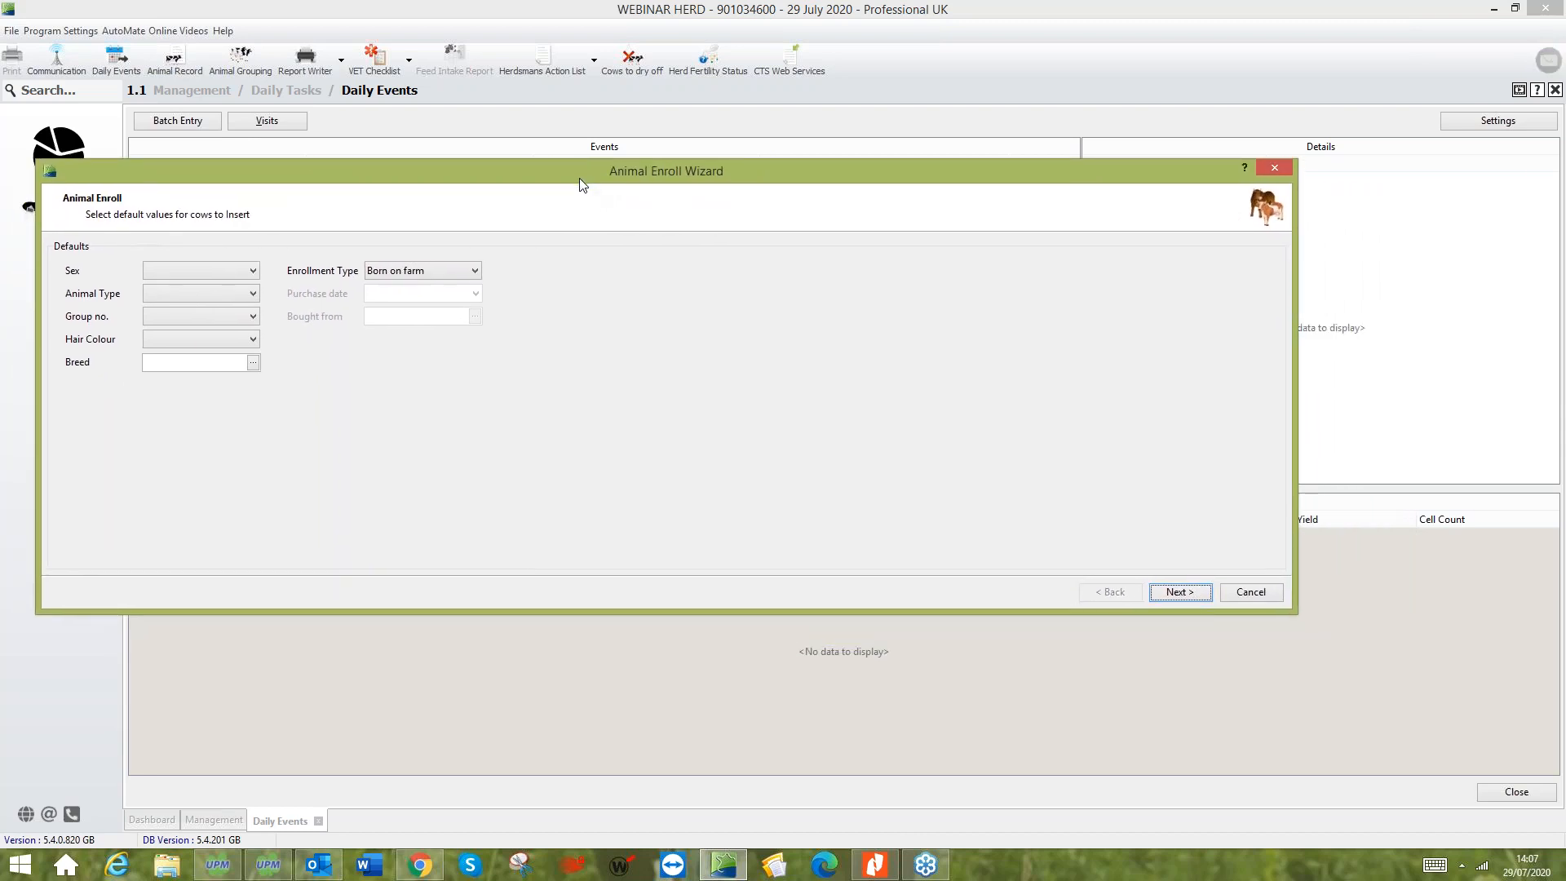
pyautogui.click(415, 277)
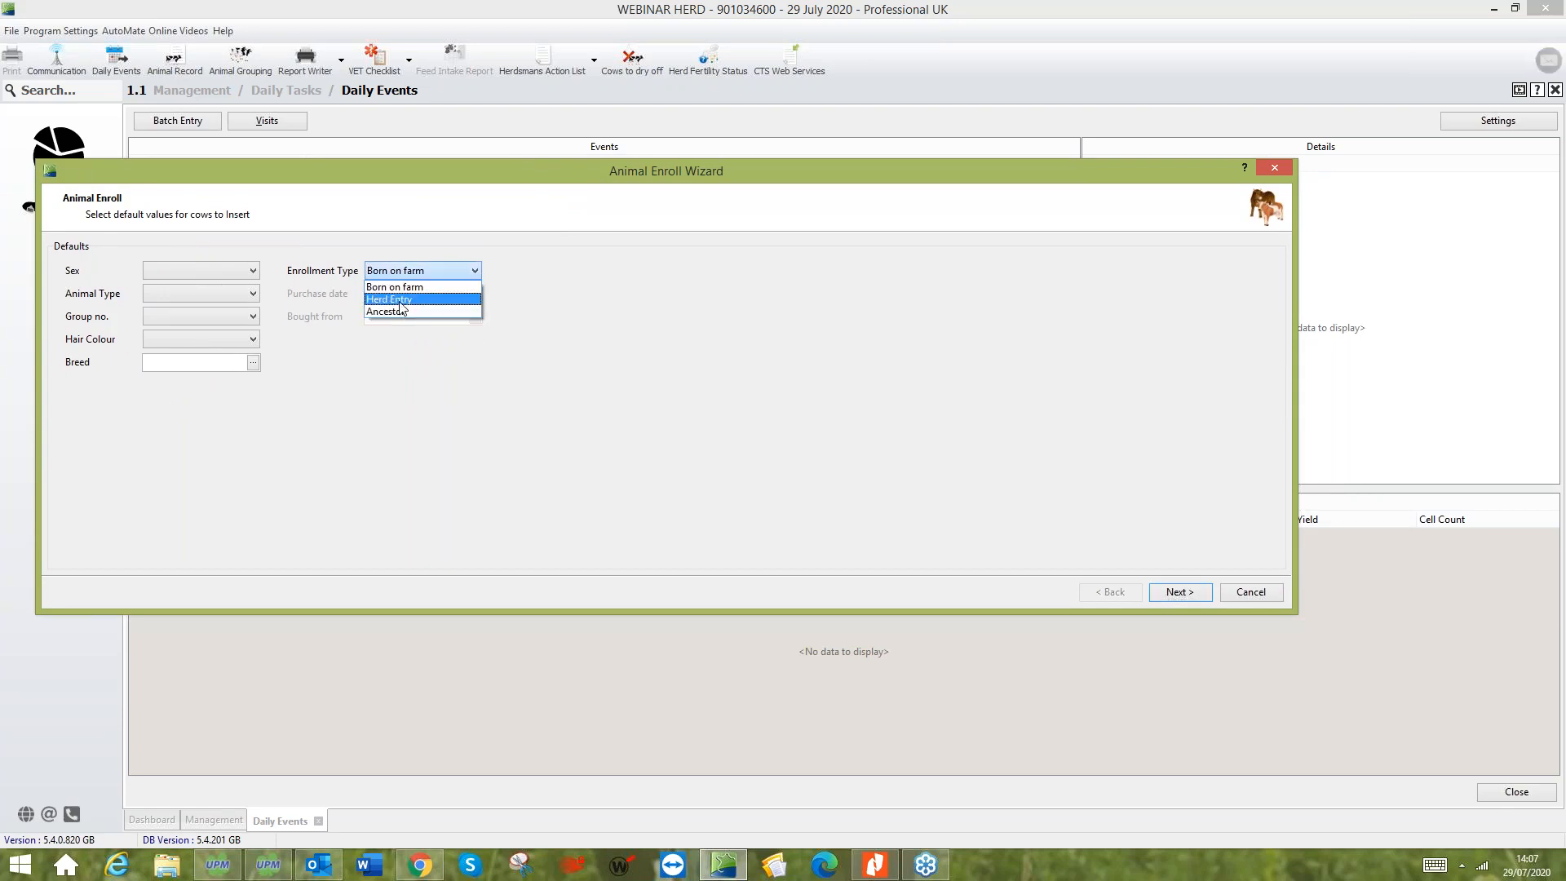
pyautogui.click(401, 300)
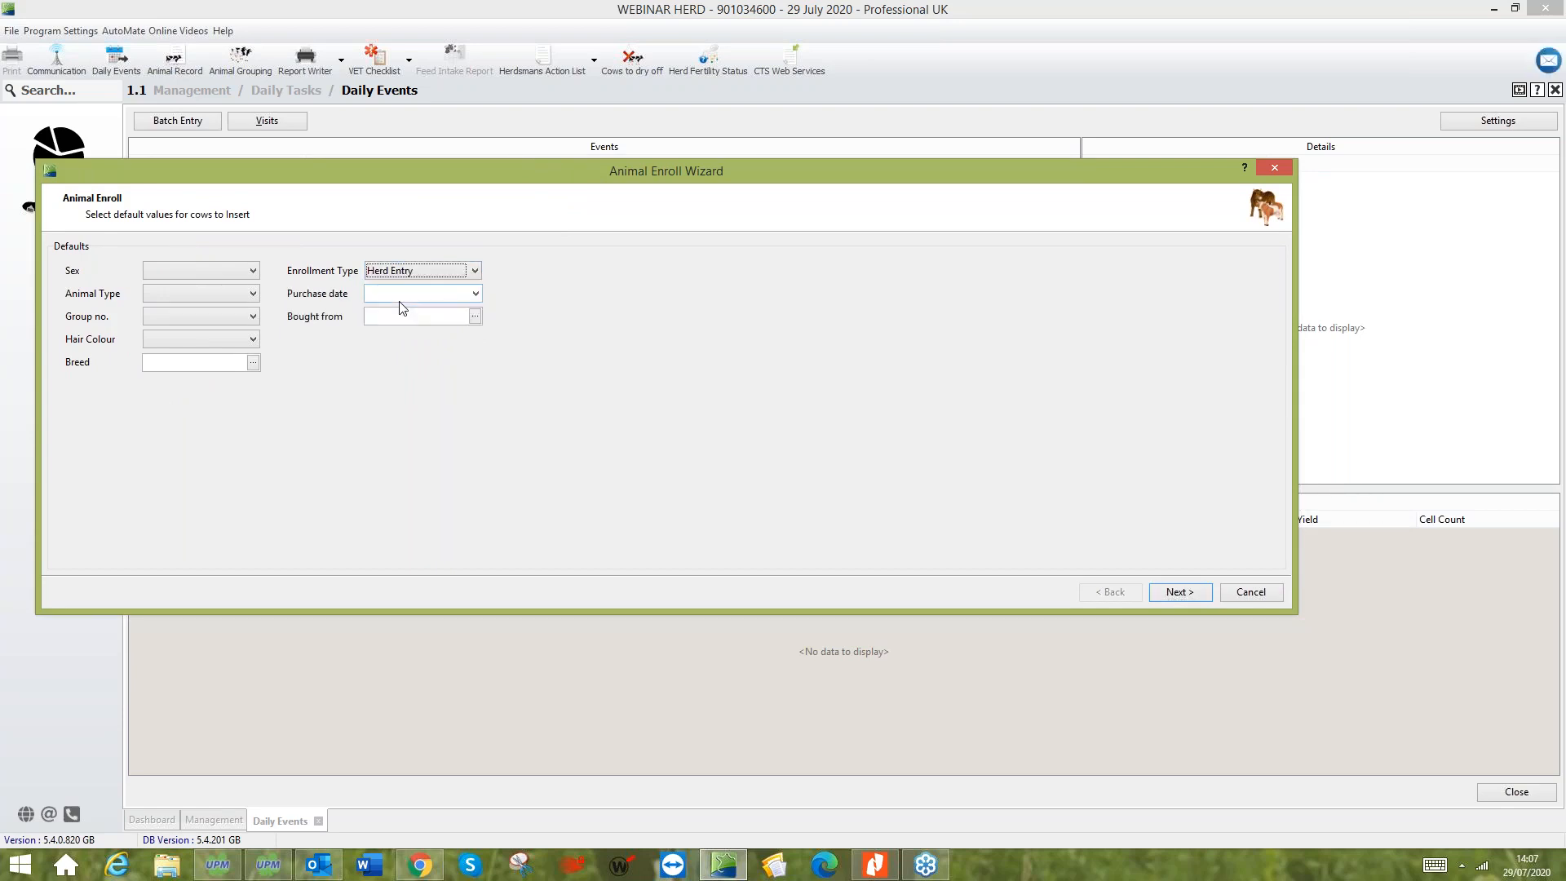
pyautogui.click(475, 293)
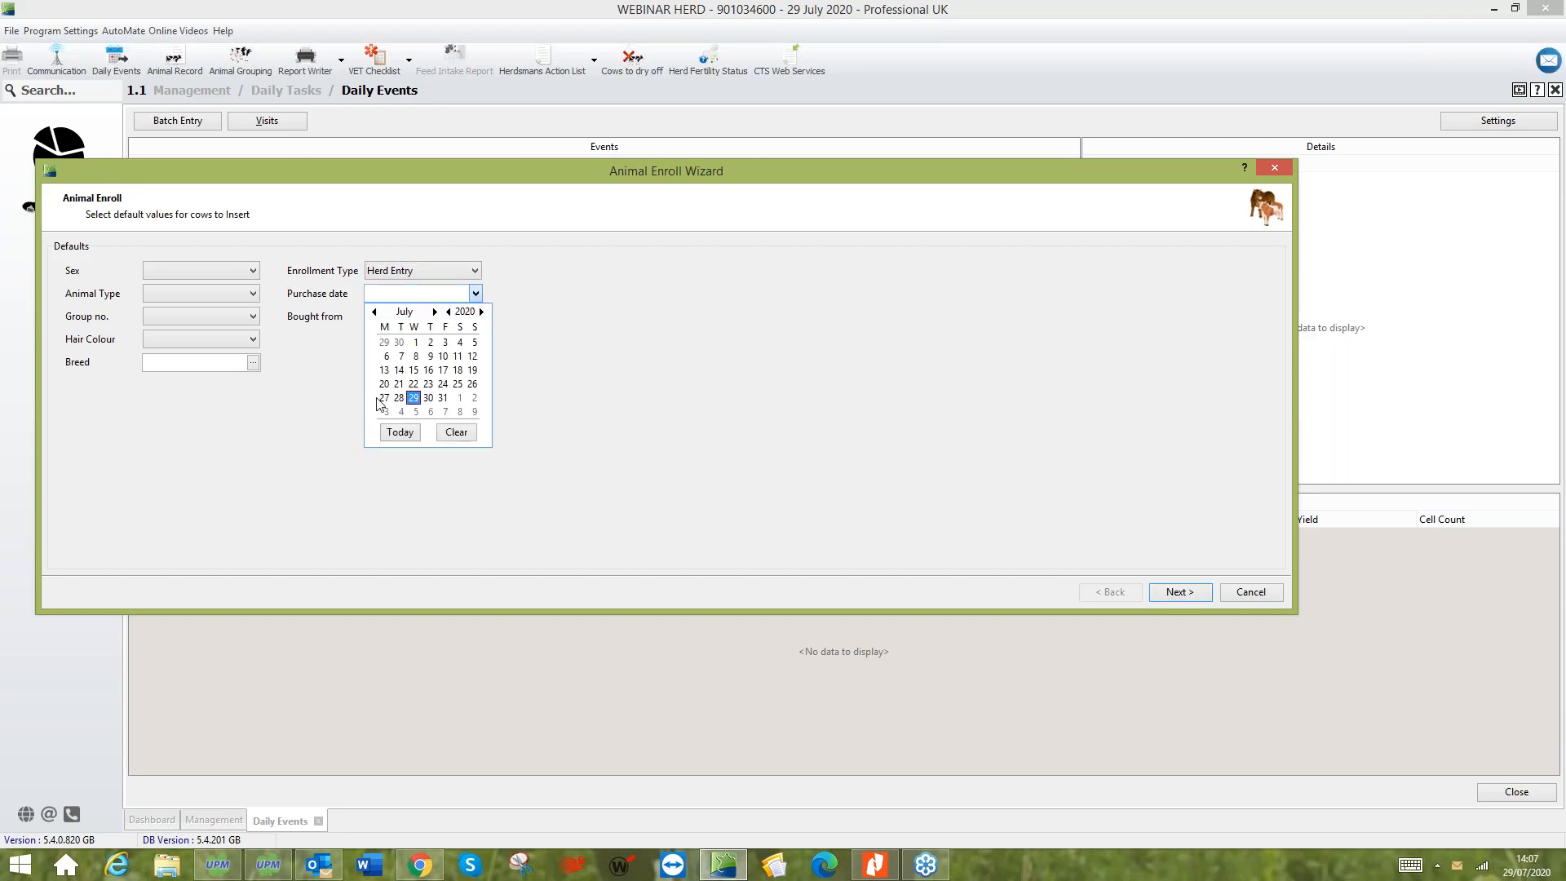
pyautogui.click(384, 398)
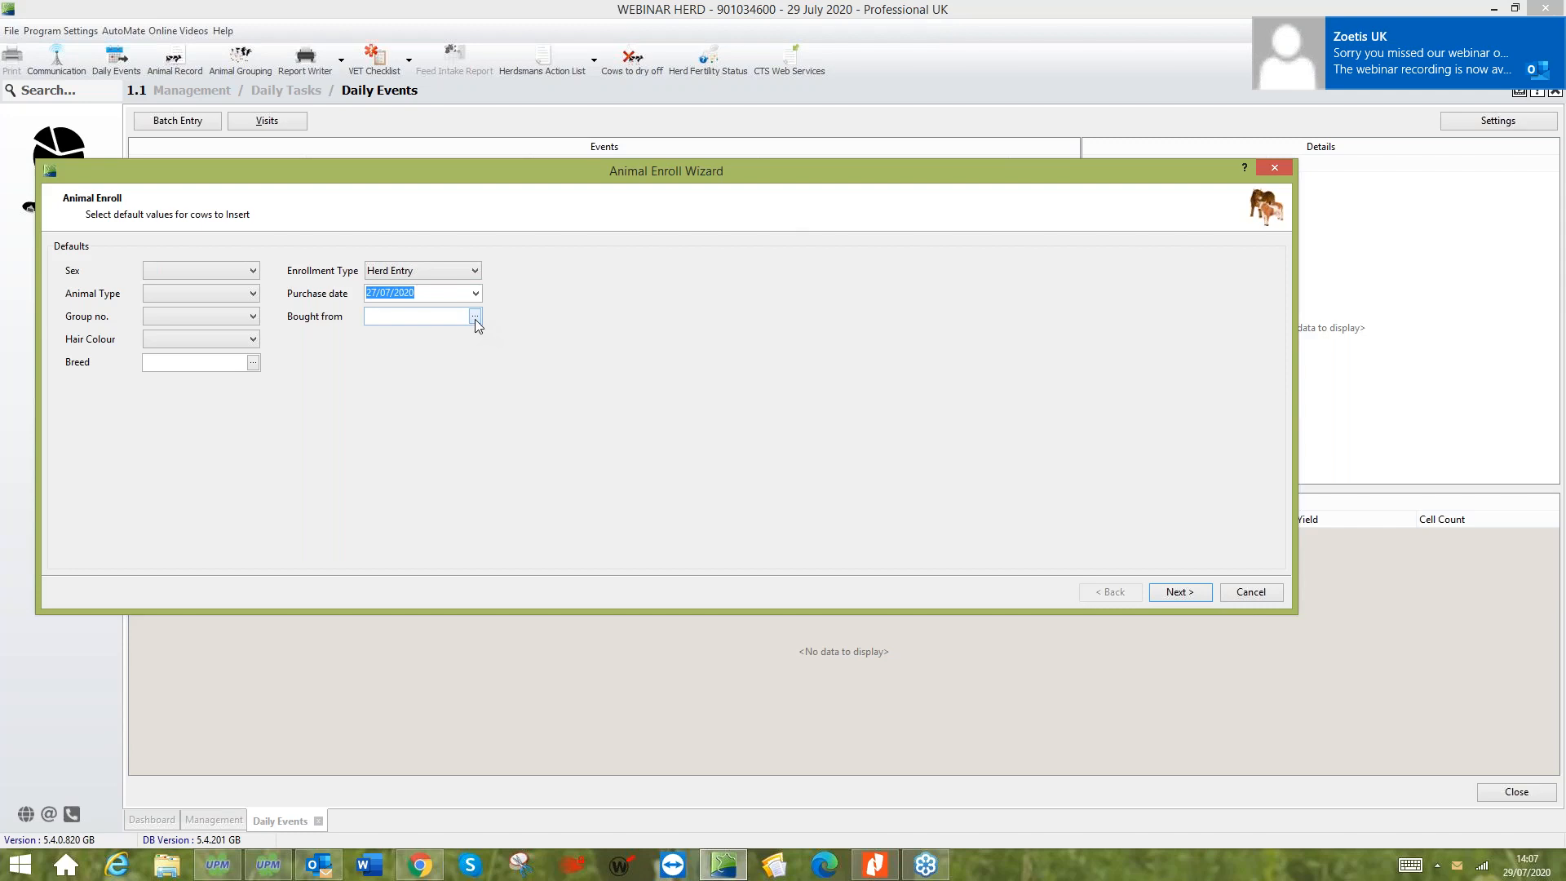
# - Set the default breed to Holstein Friesian (01) and the animal type to Dairy Cows
pyautogui.click(253, 362)
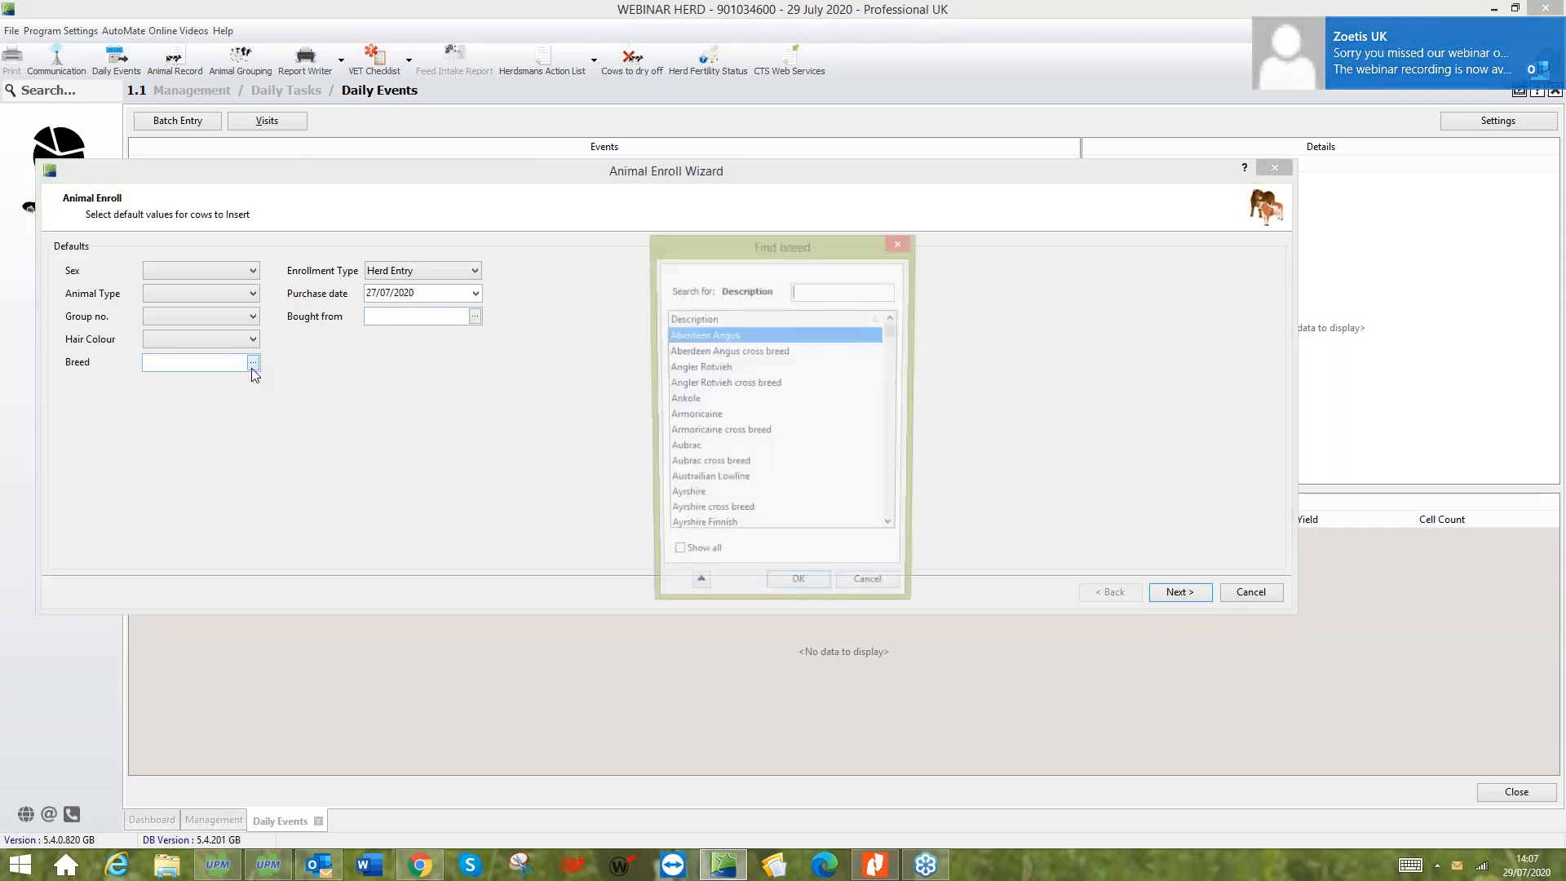
pyautogui.write('hol')
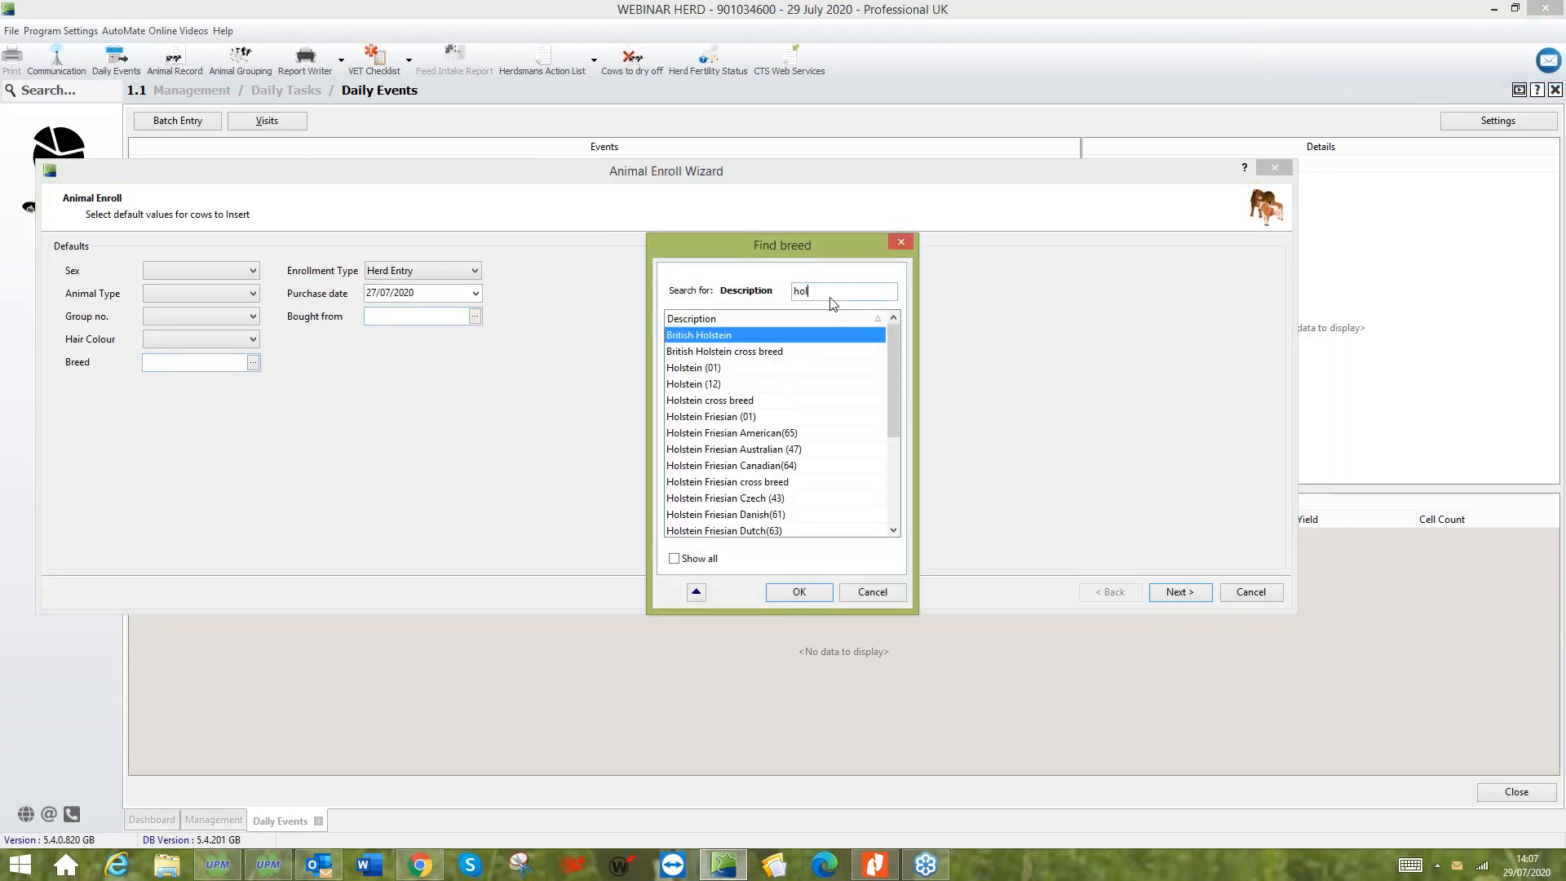
pyautogui.click(748, 417)
pyautogui.click(803, 589)
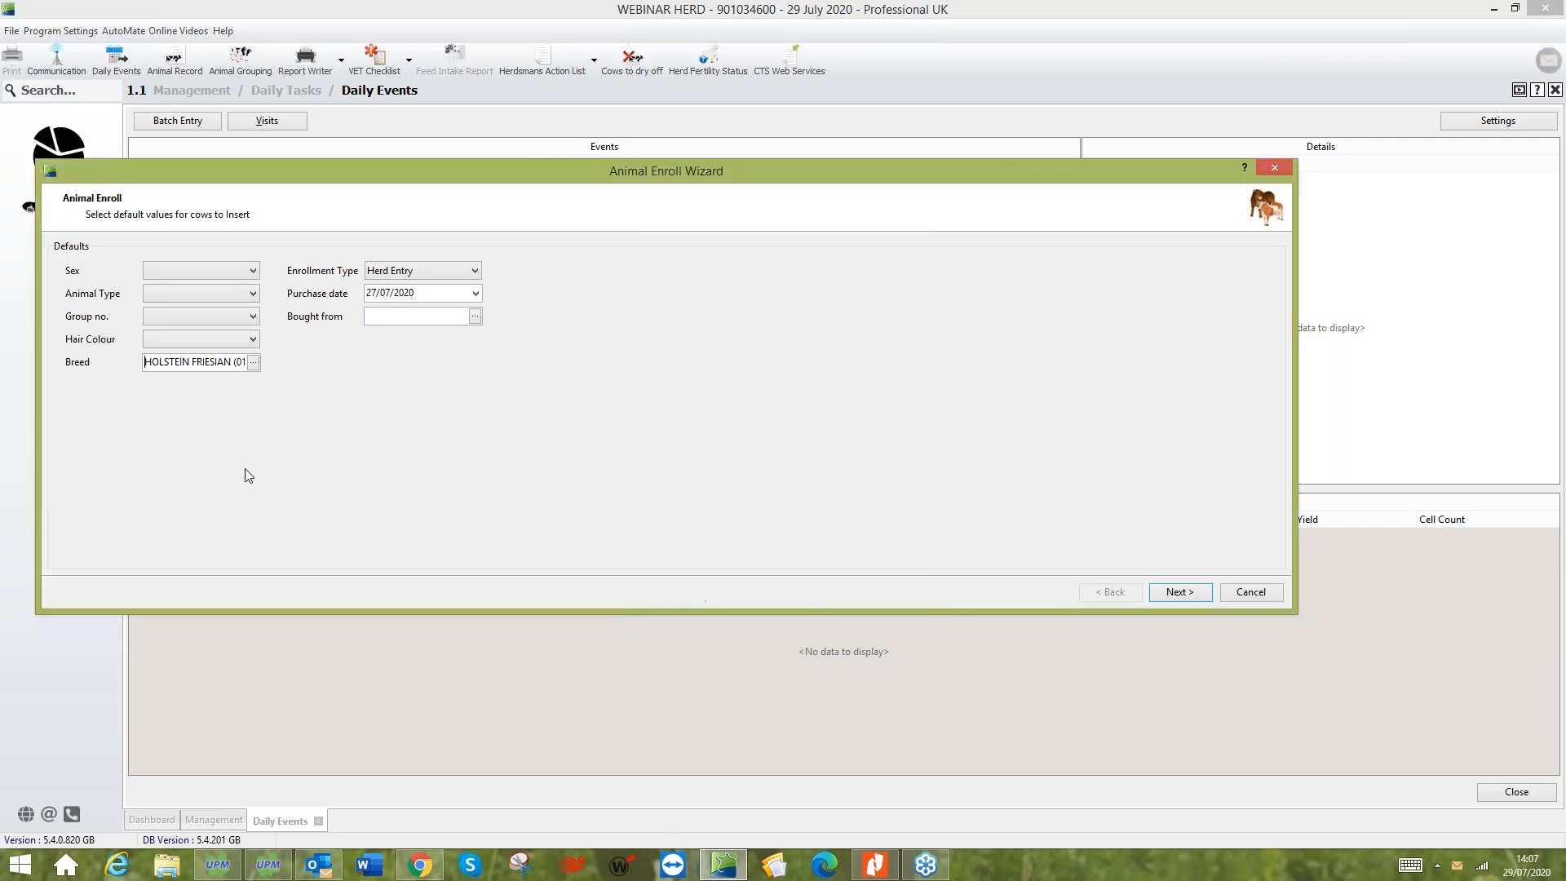
pyautogui.click(247, 295)
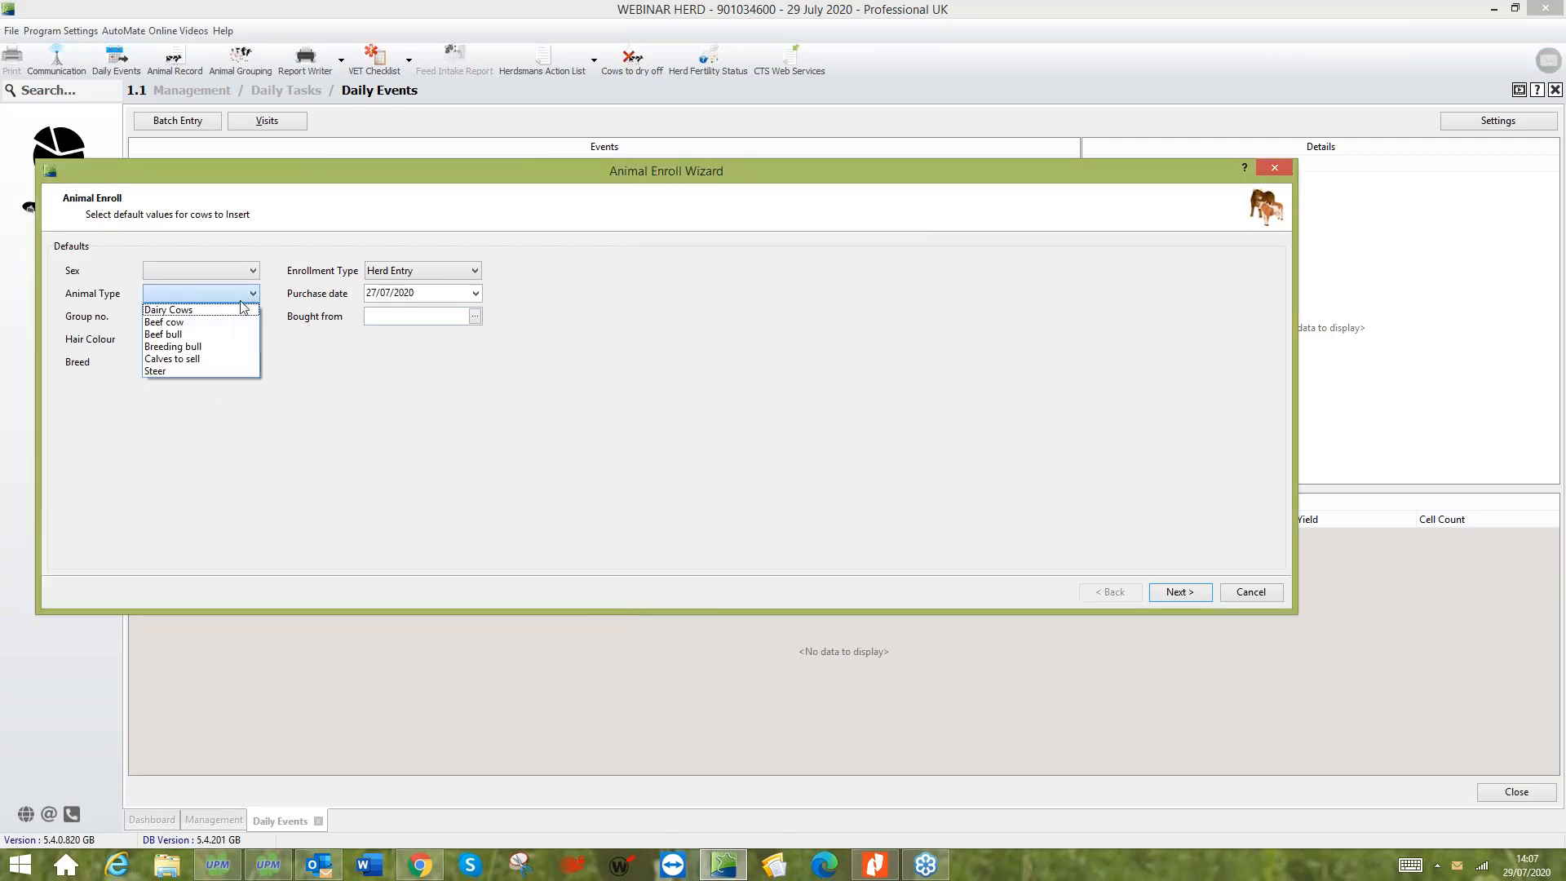
pyautogui.click(234, 310)
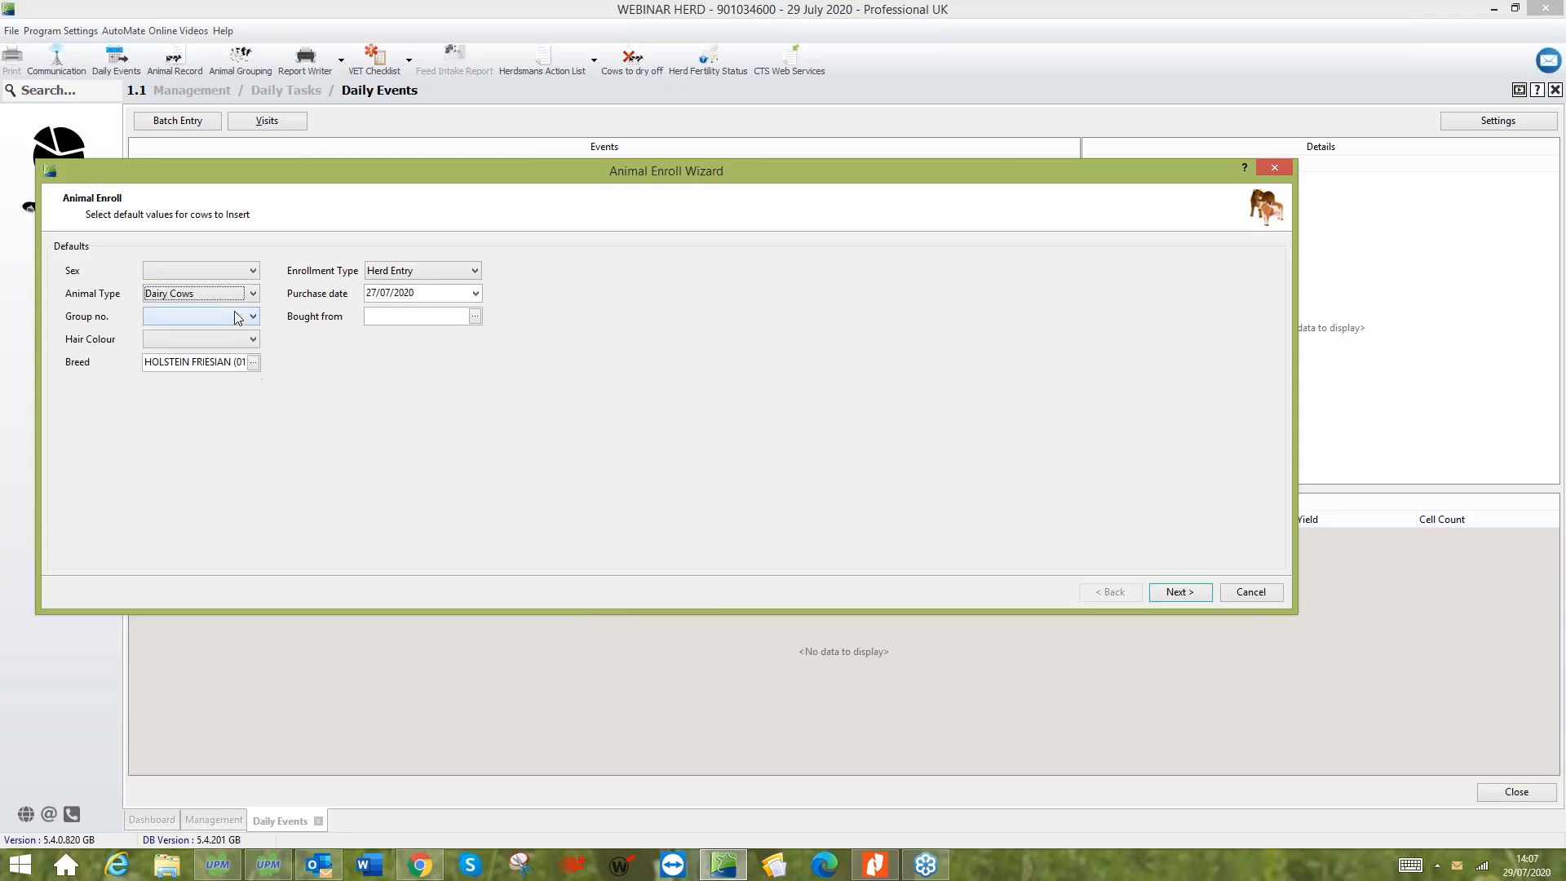
# - Include Lactationnumber / Calvingdate among the optional items alongside the ear tag and continue to the individual animal entry
pyautogui.click(1183, 592)
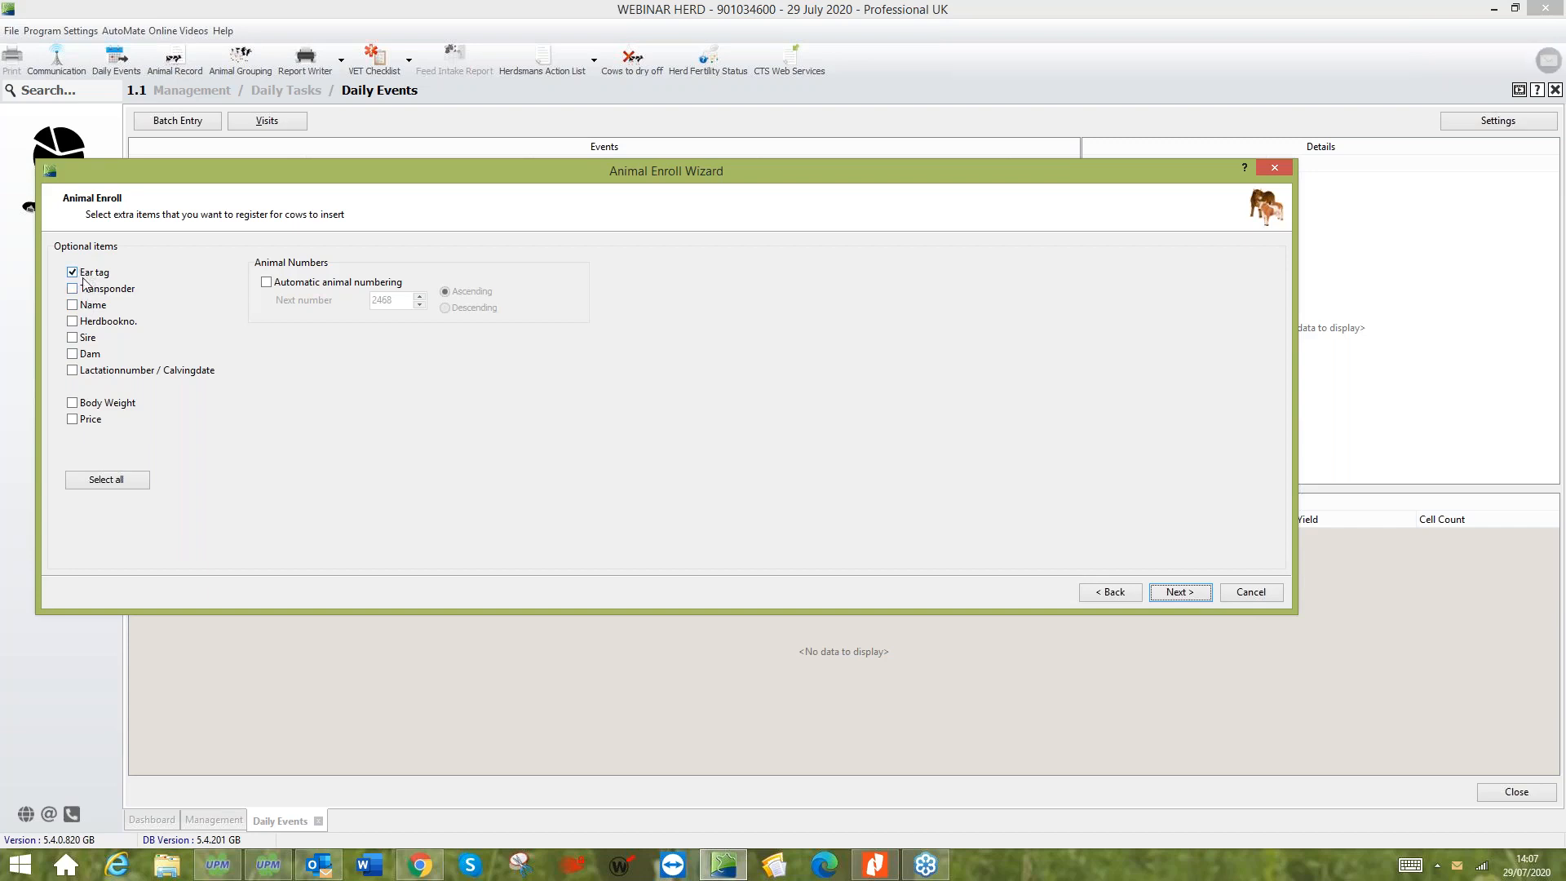
pyautogui.click(72, 371)
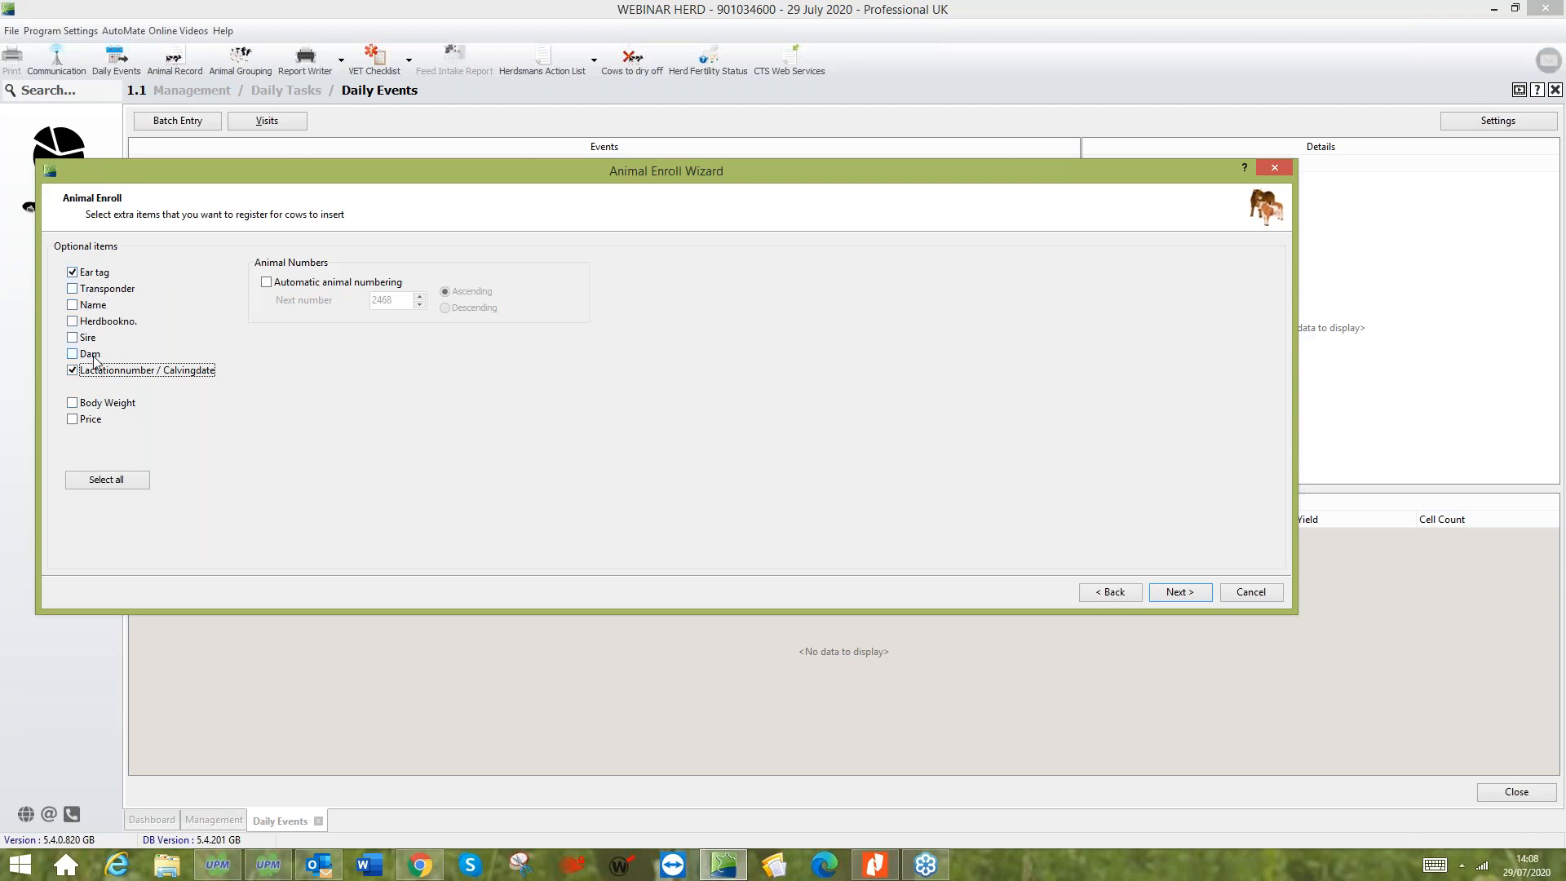
pyautogui.click(1175, 593)
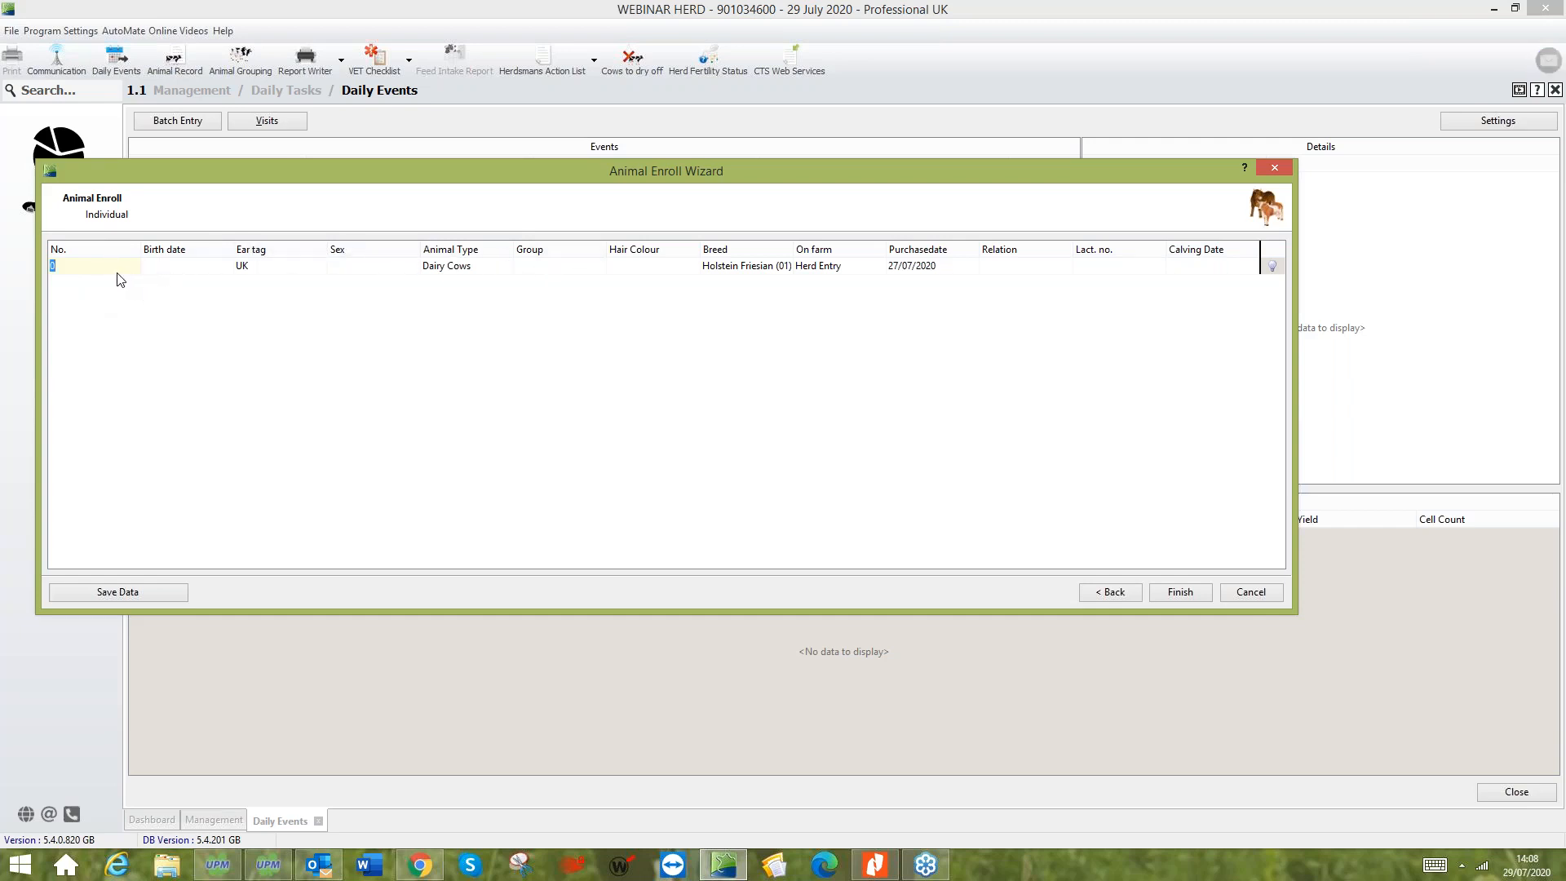
# - Examine the individual entry fields for the new animal, from birth date and ear tag to the calving date
pyautogui.click(163, 274)
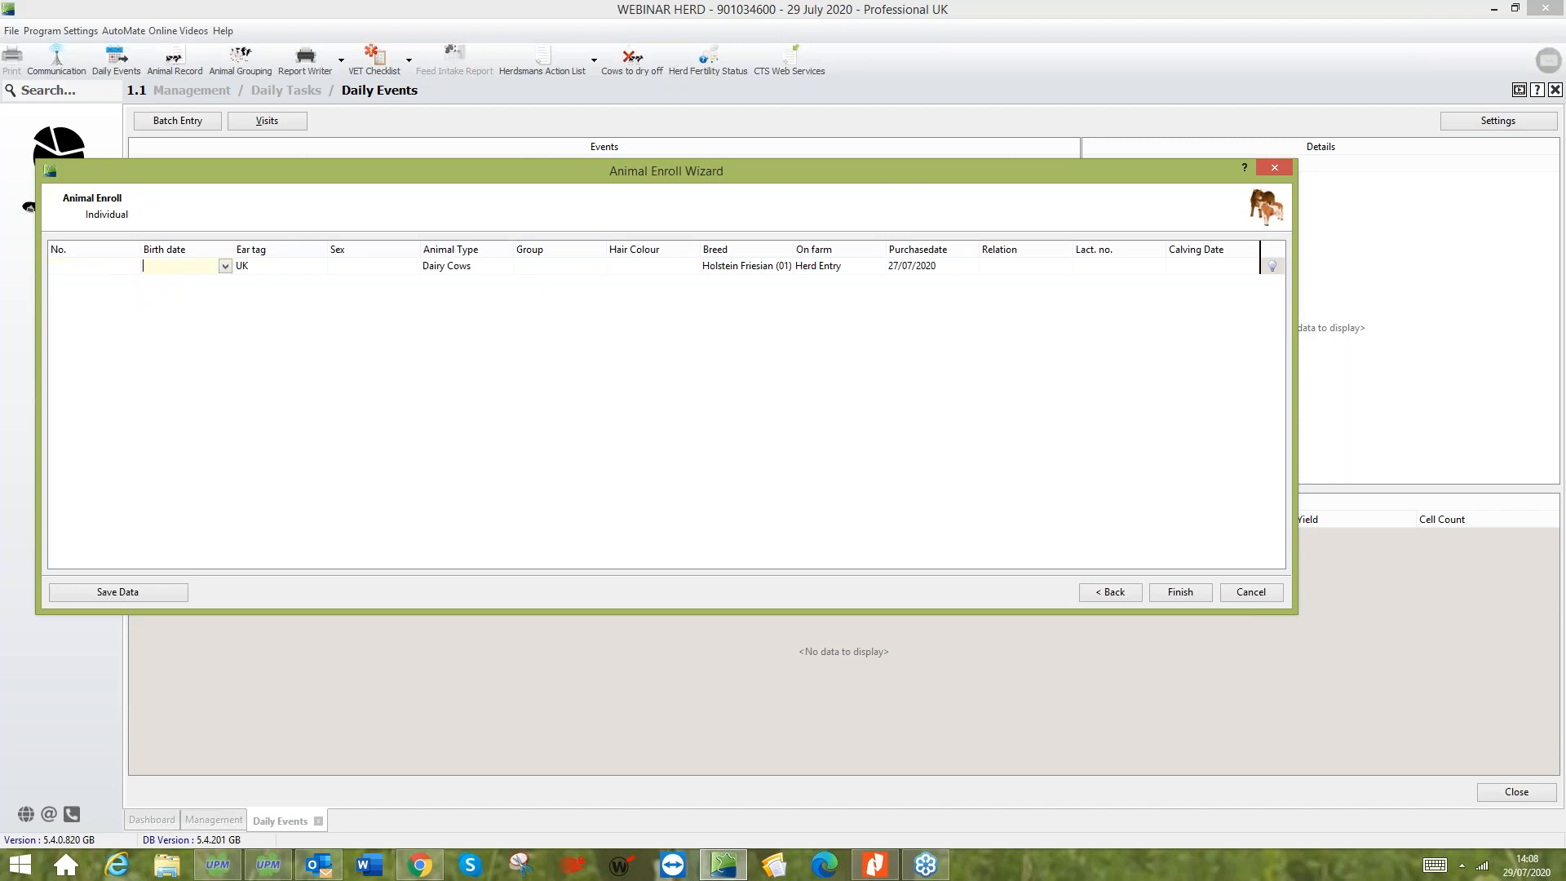
pyautogui.click(314, 273)
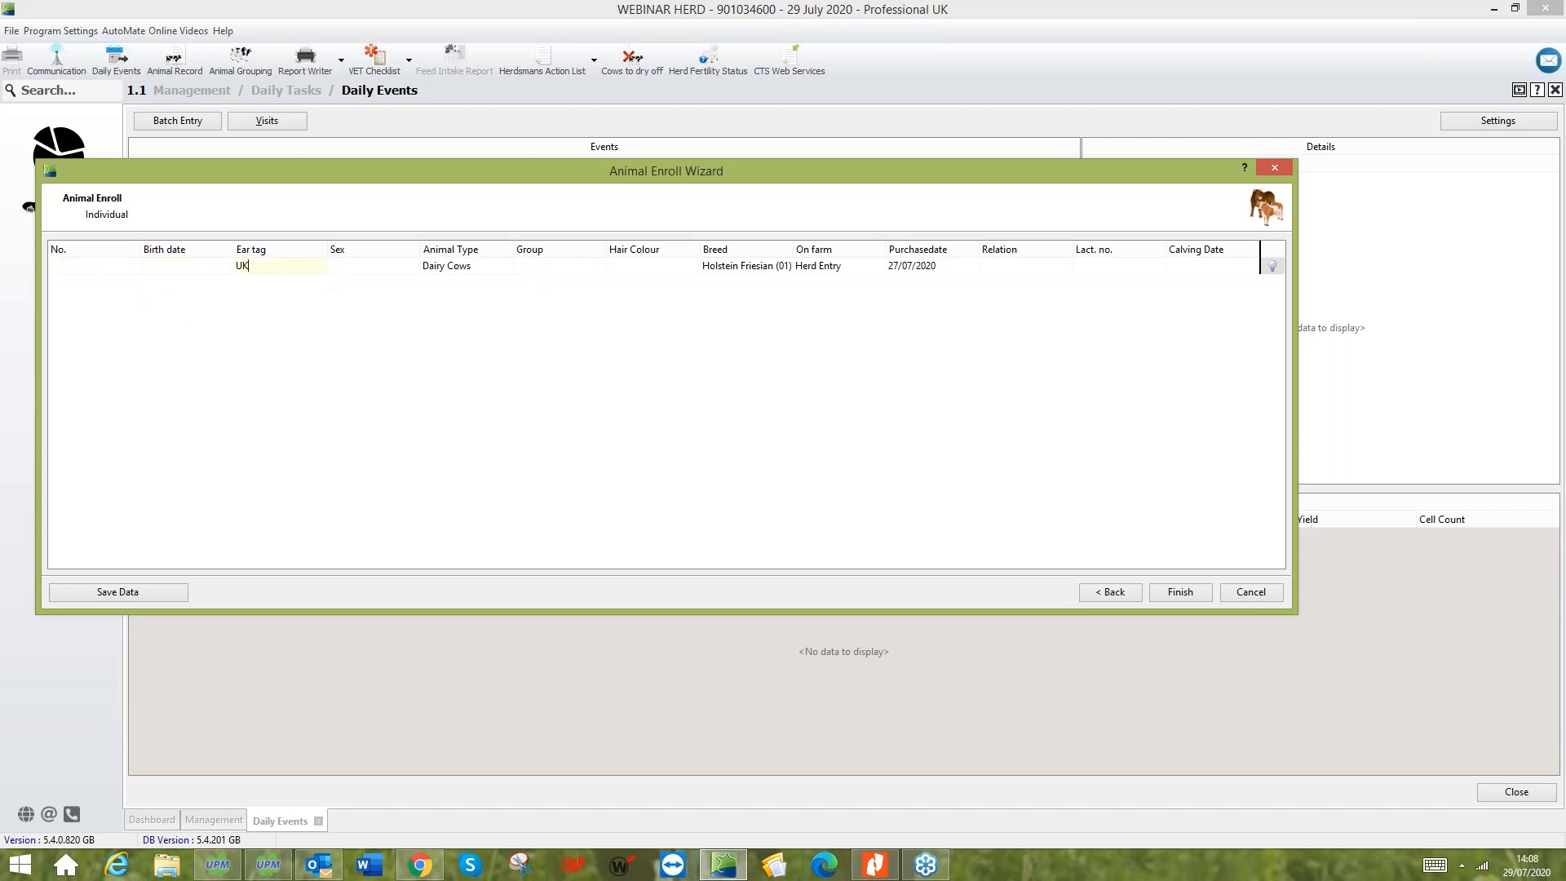
pyautogui.click(373, 267)
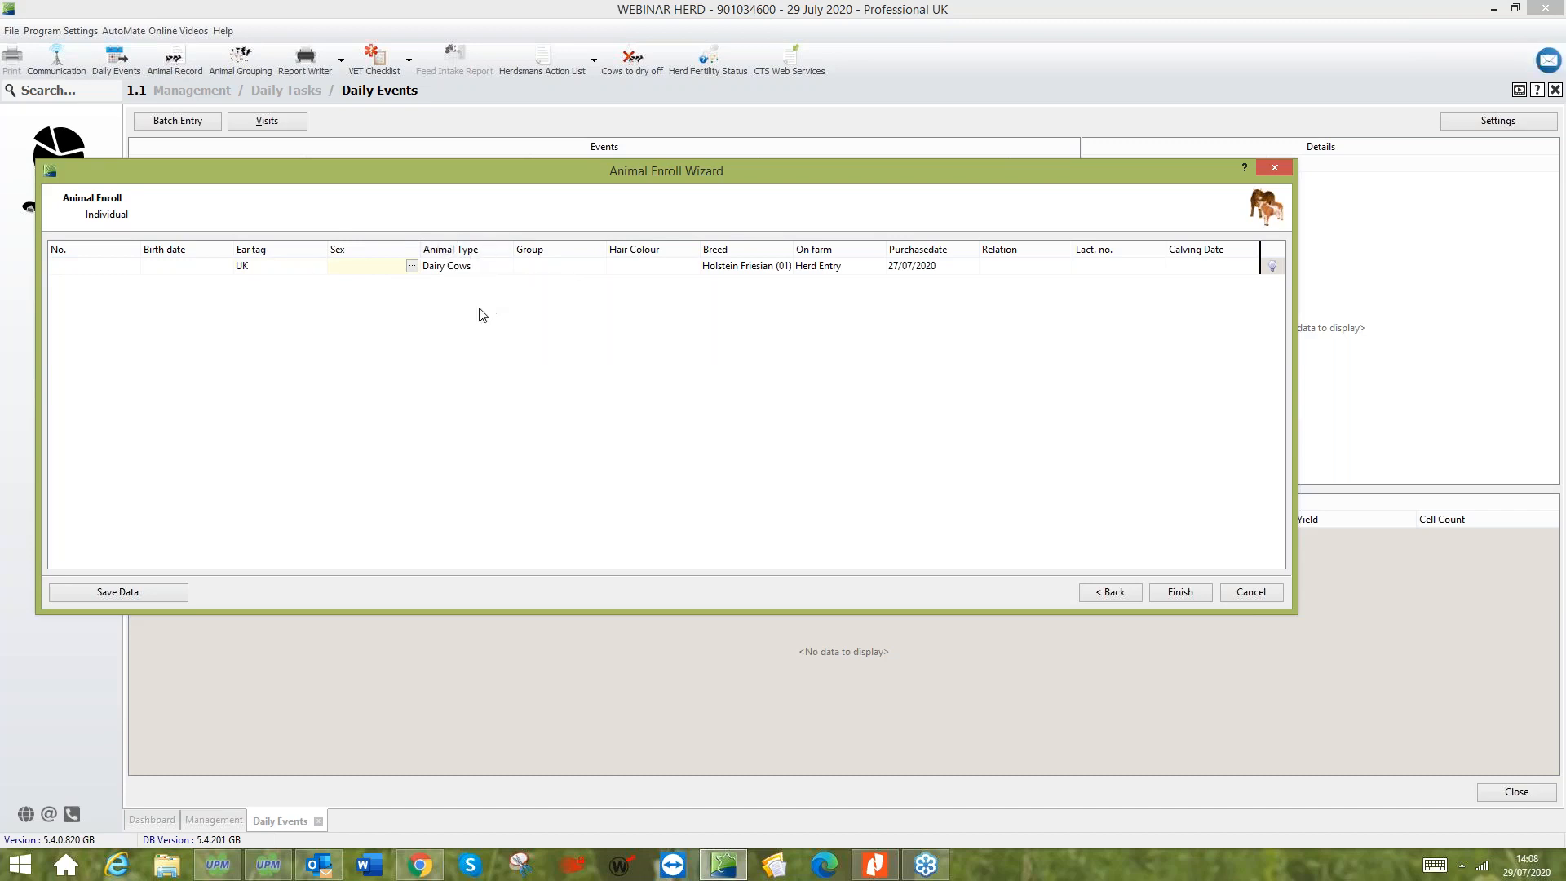
pyautogui.click(587, 269)
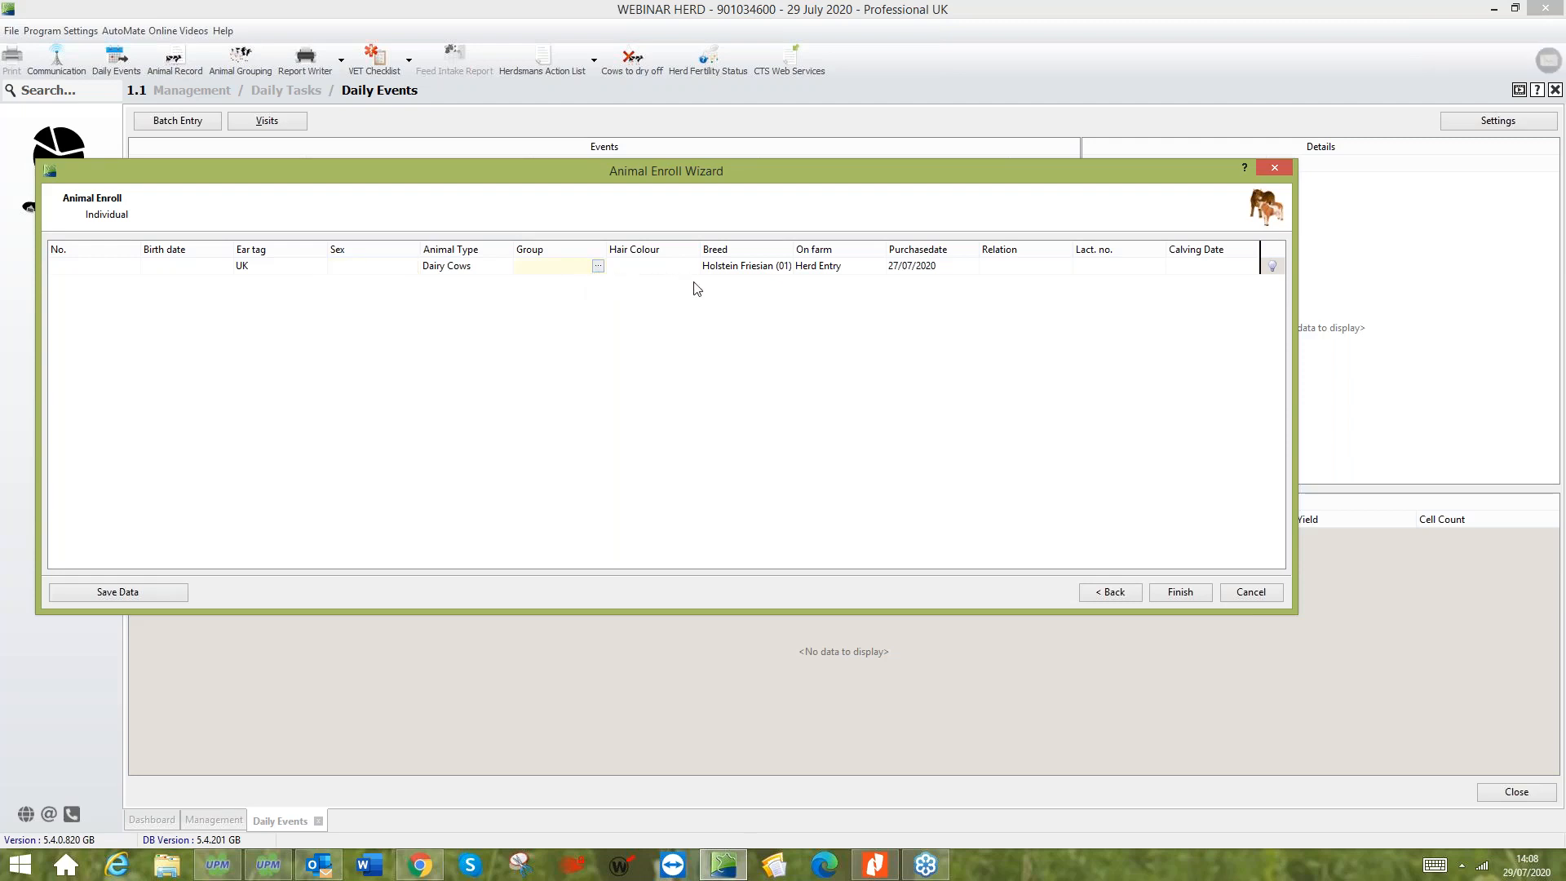
pyautogui.click(667, 267)
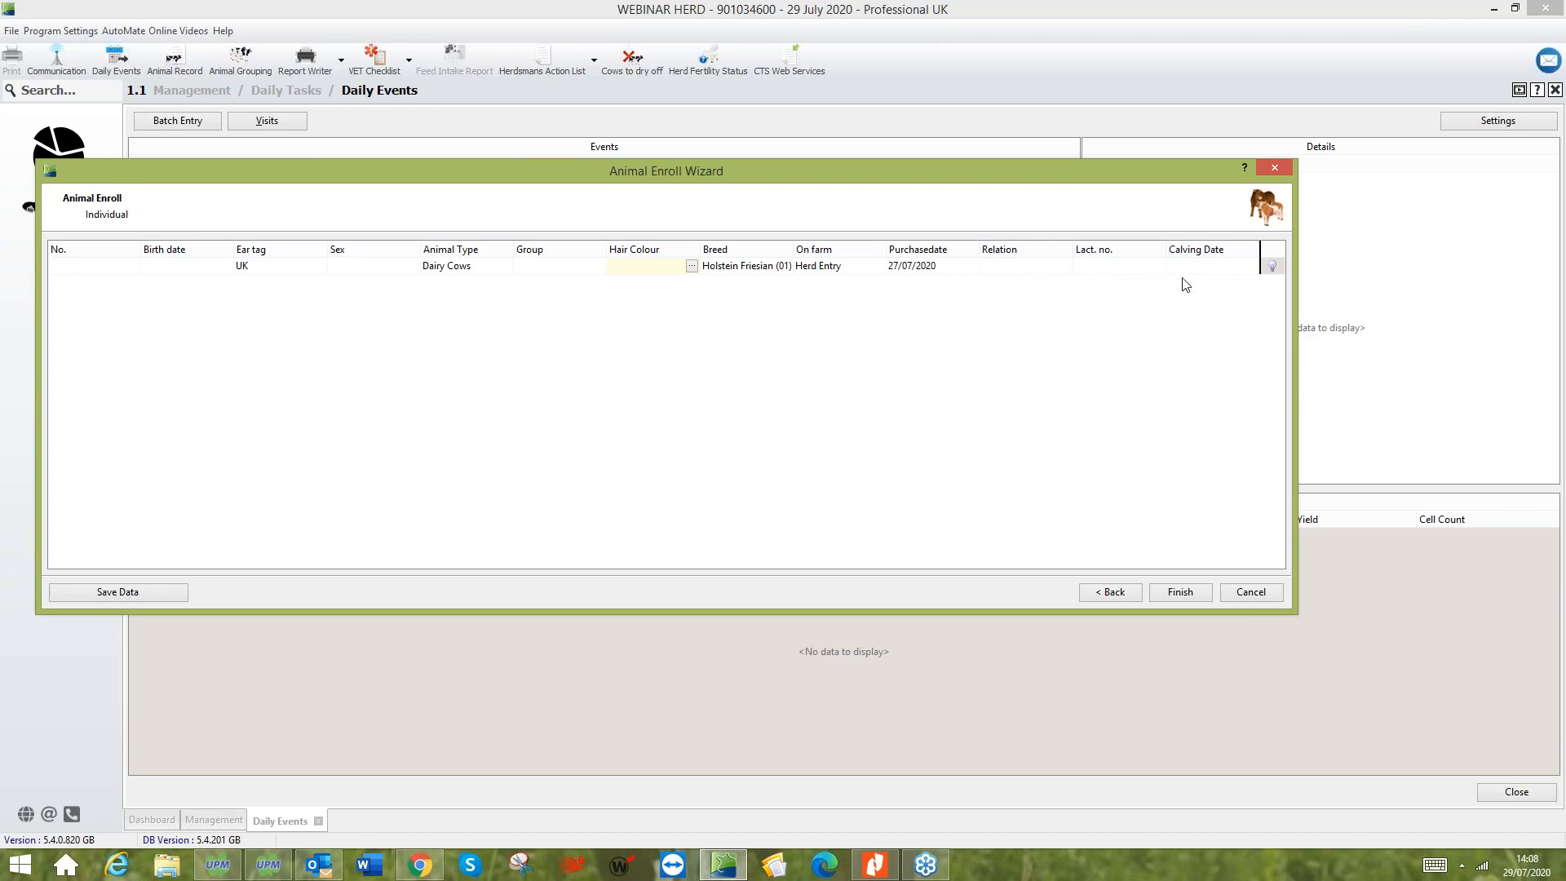
pyautogui.click(1246, 266)
pyautogui.click(1250, 267)
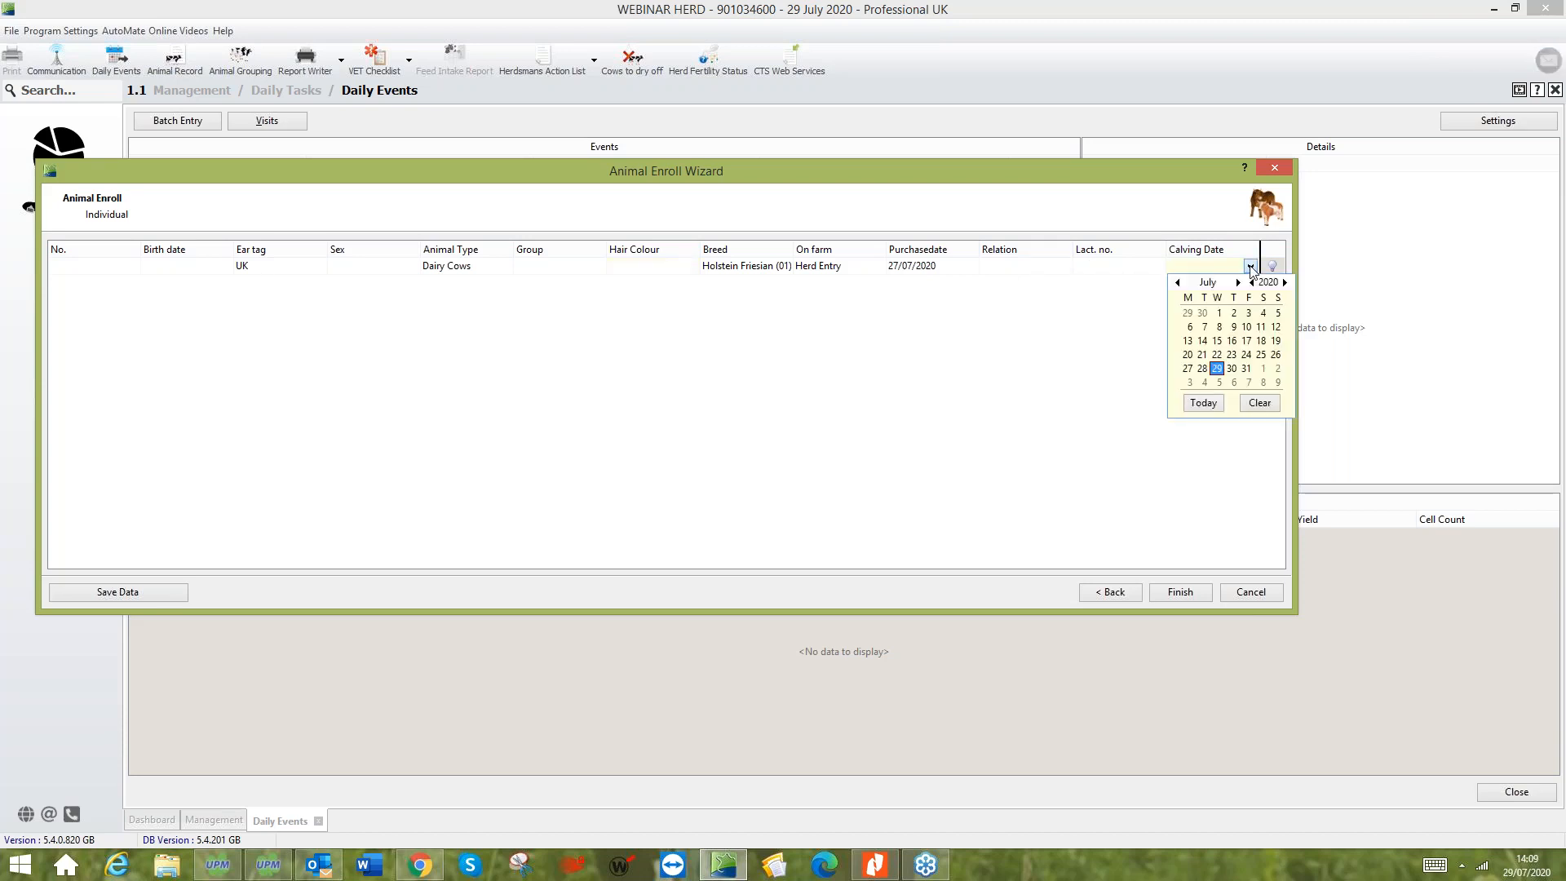
pyautogui.click(1250, 268)
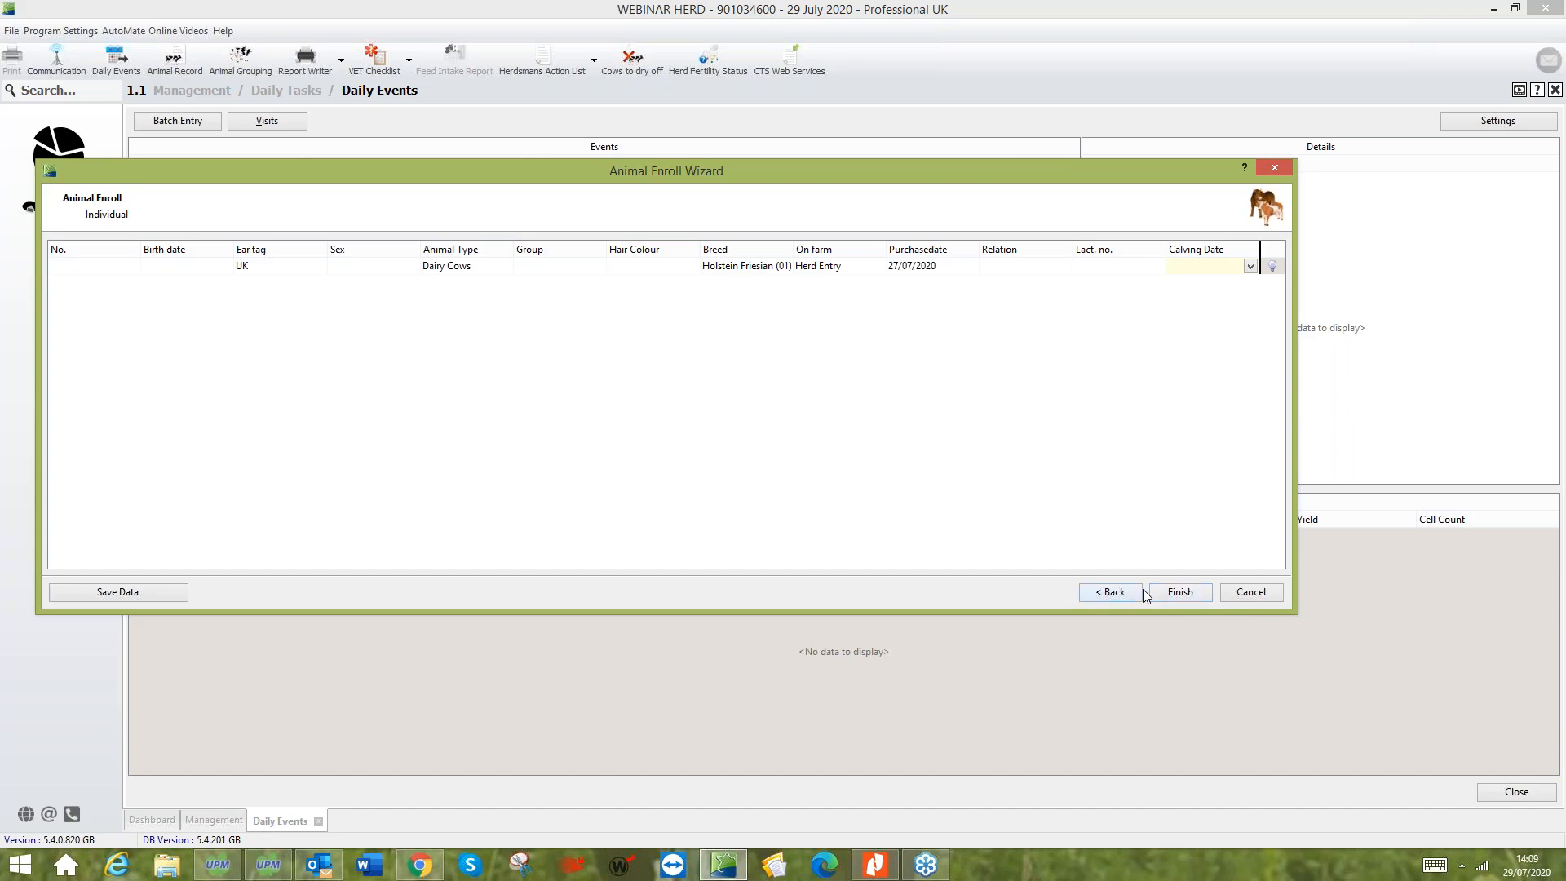
# - Return to the enrollment defaults and cancel the Herd Entry enrollment
pyautogui.click(1112, 592)
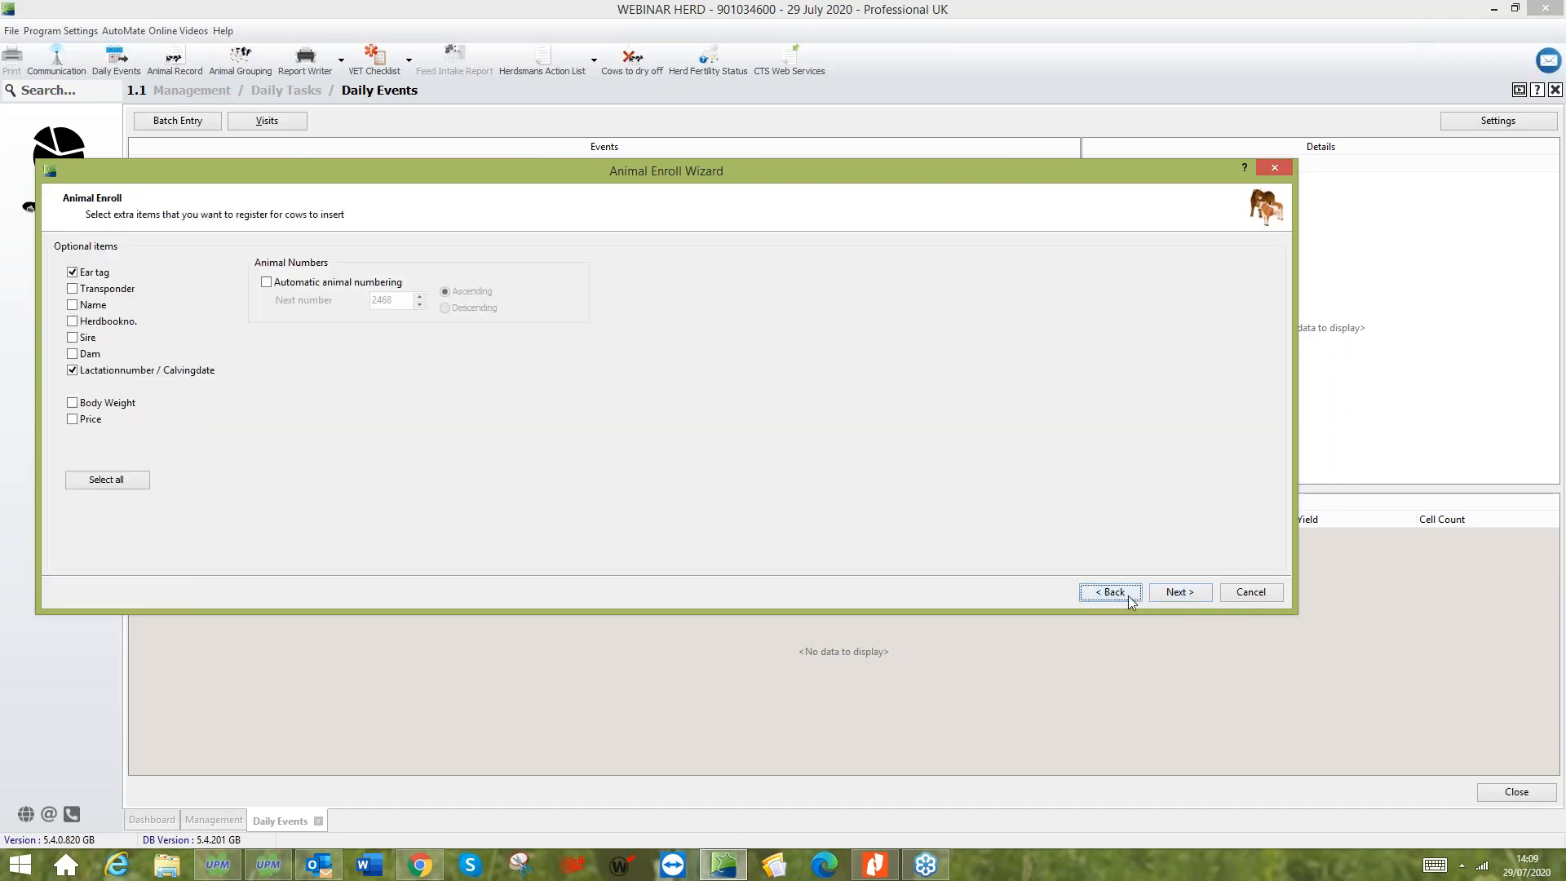
pyautogui.click(1128, 595)
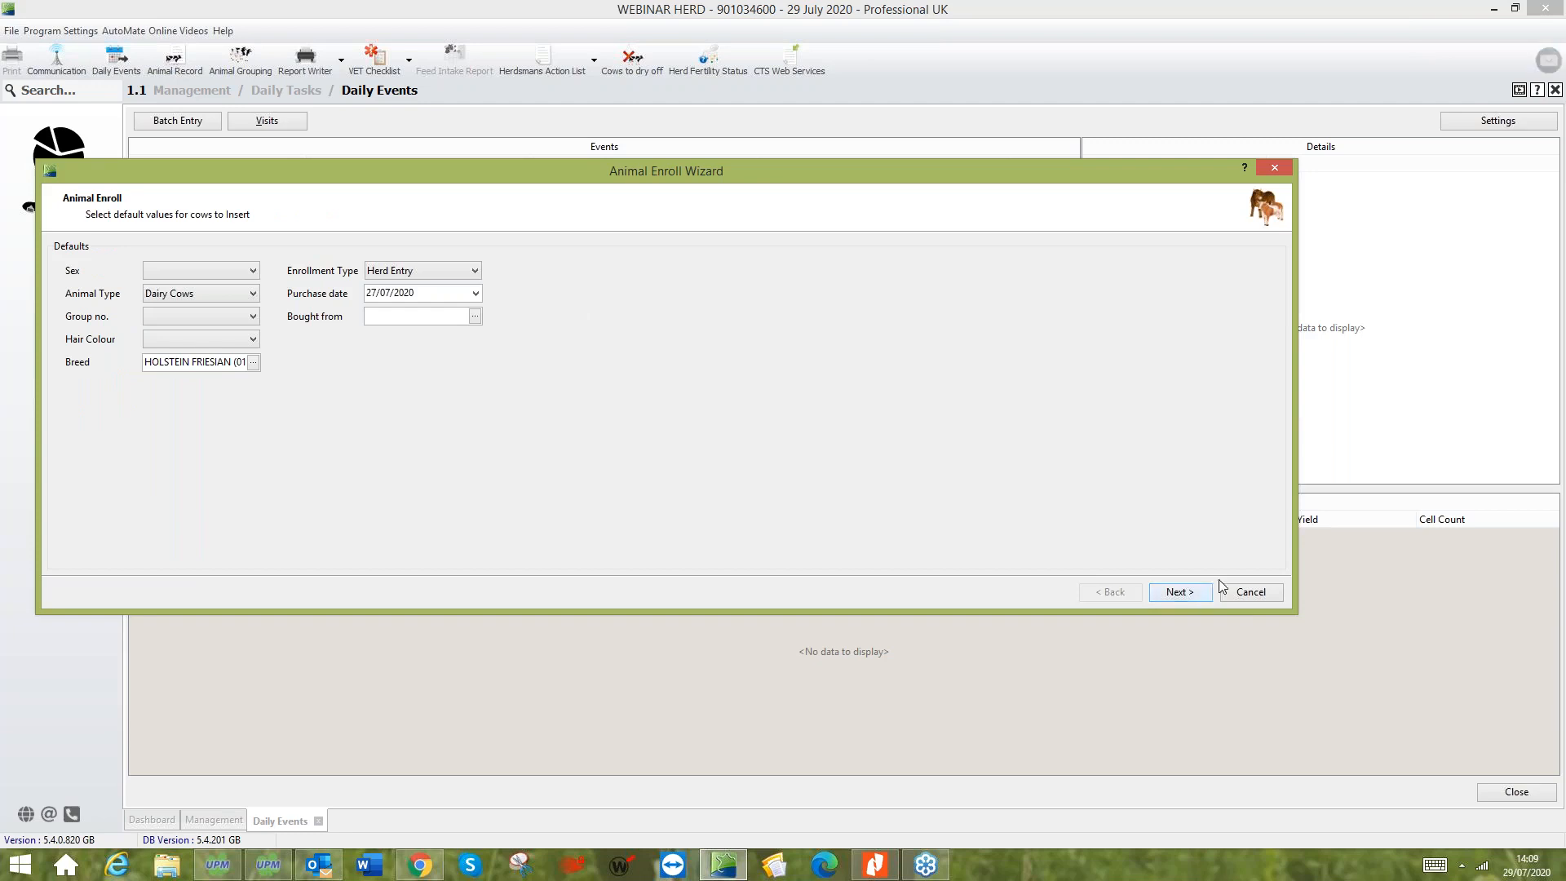
pyautogui.click(1248, 592)
# - Start a new Enroll Animals batch entry and set the enrollment type to Ancestor
pyautogui.click(190, 120)
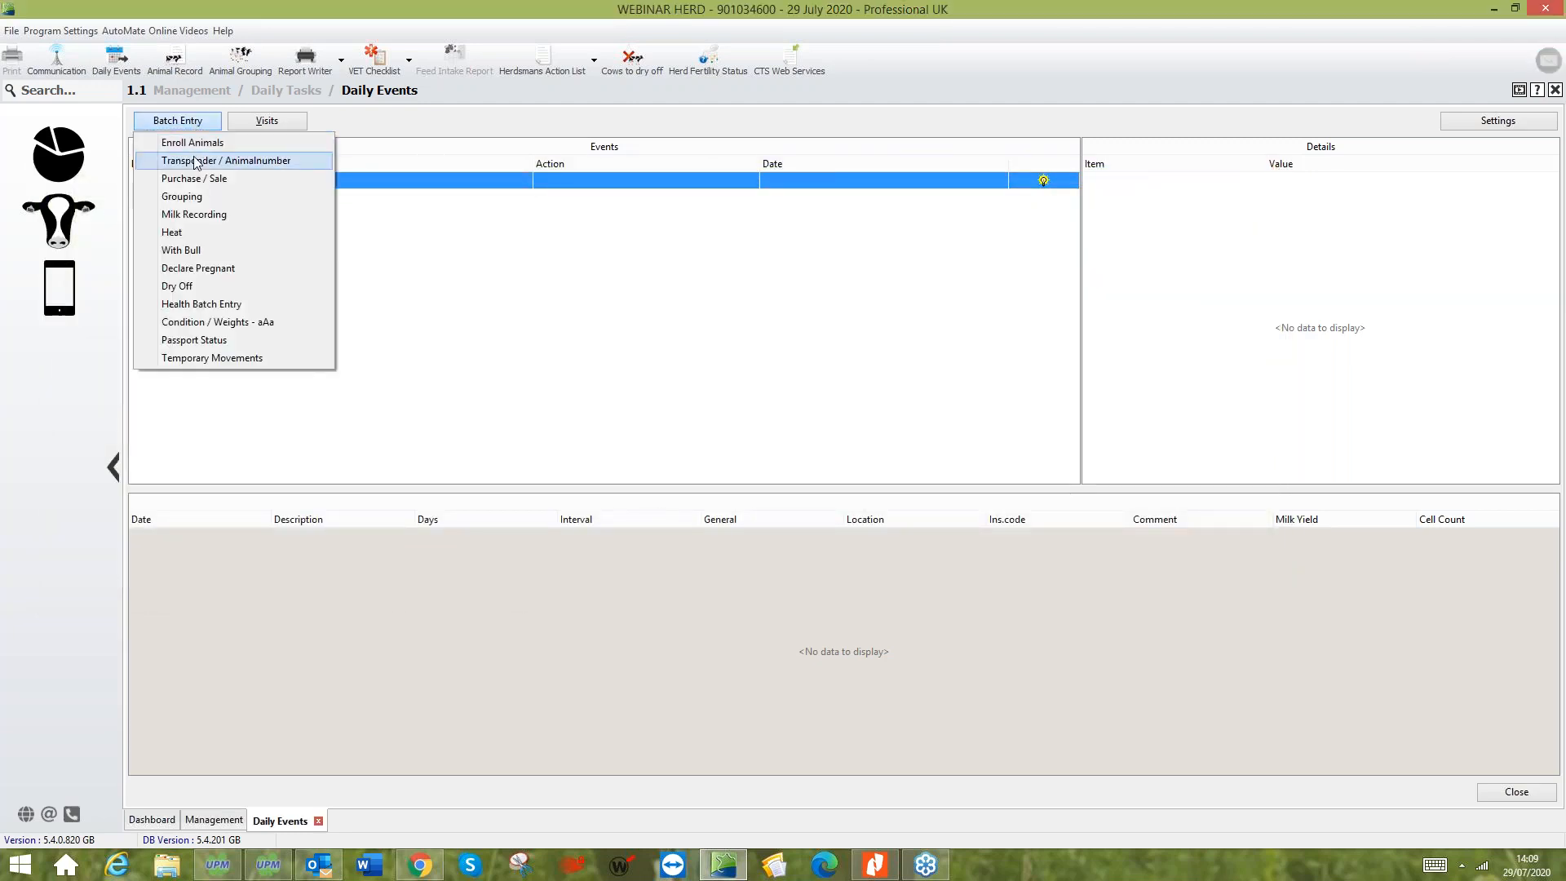
pyautogui.click(192, 143)
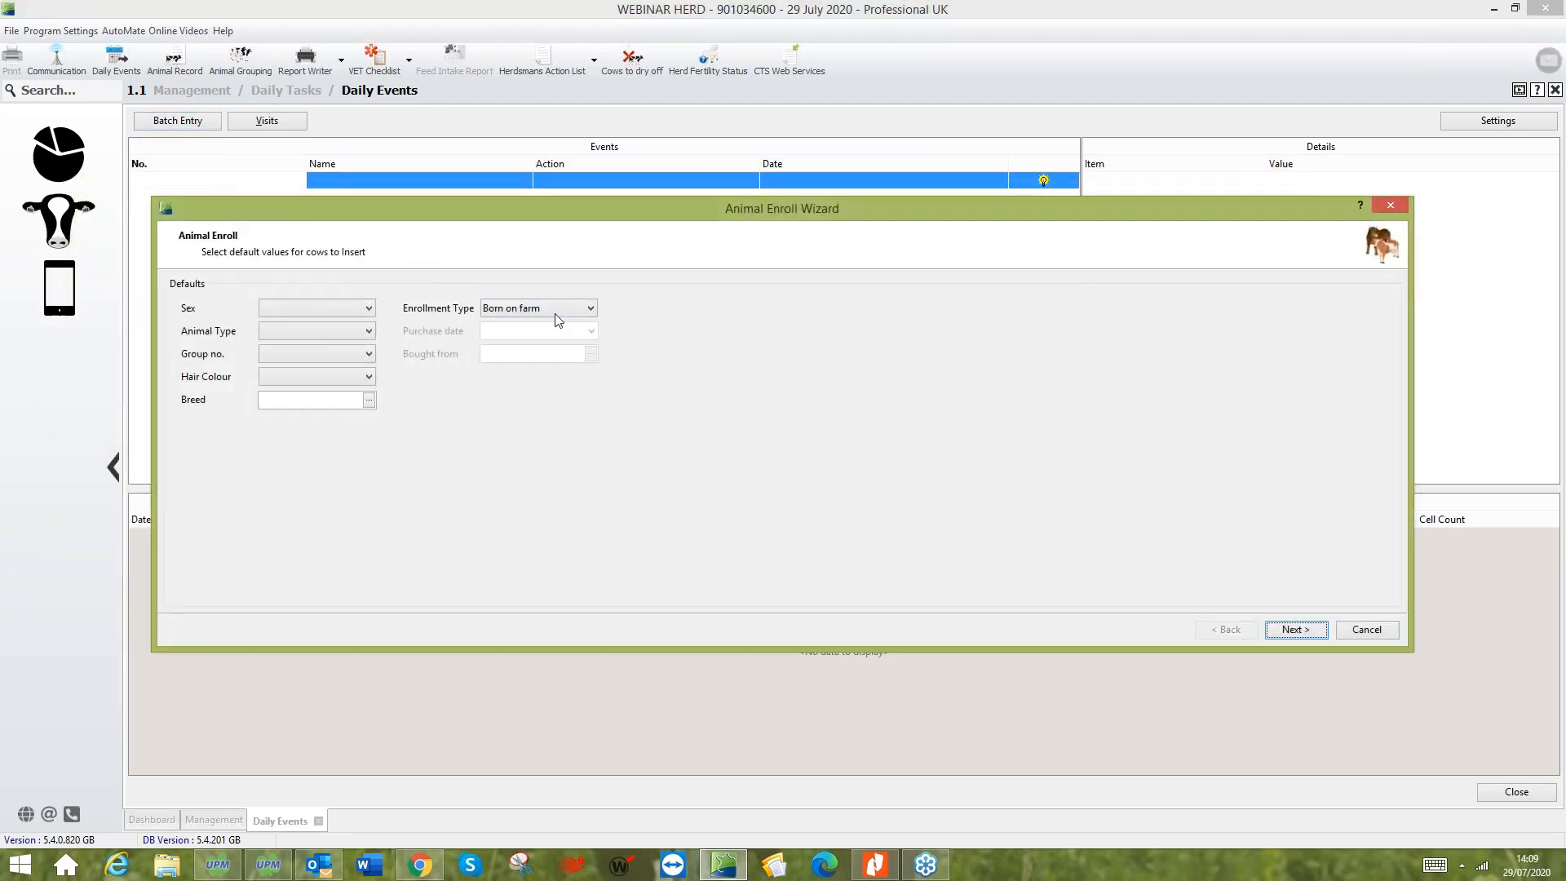
pyautogui.click(567, 309)
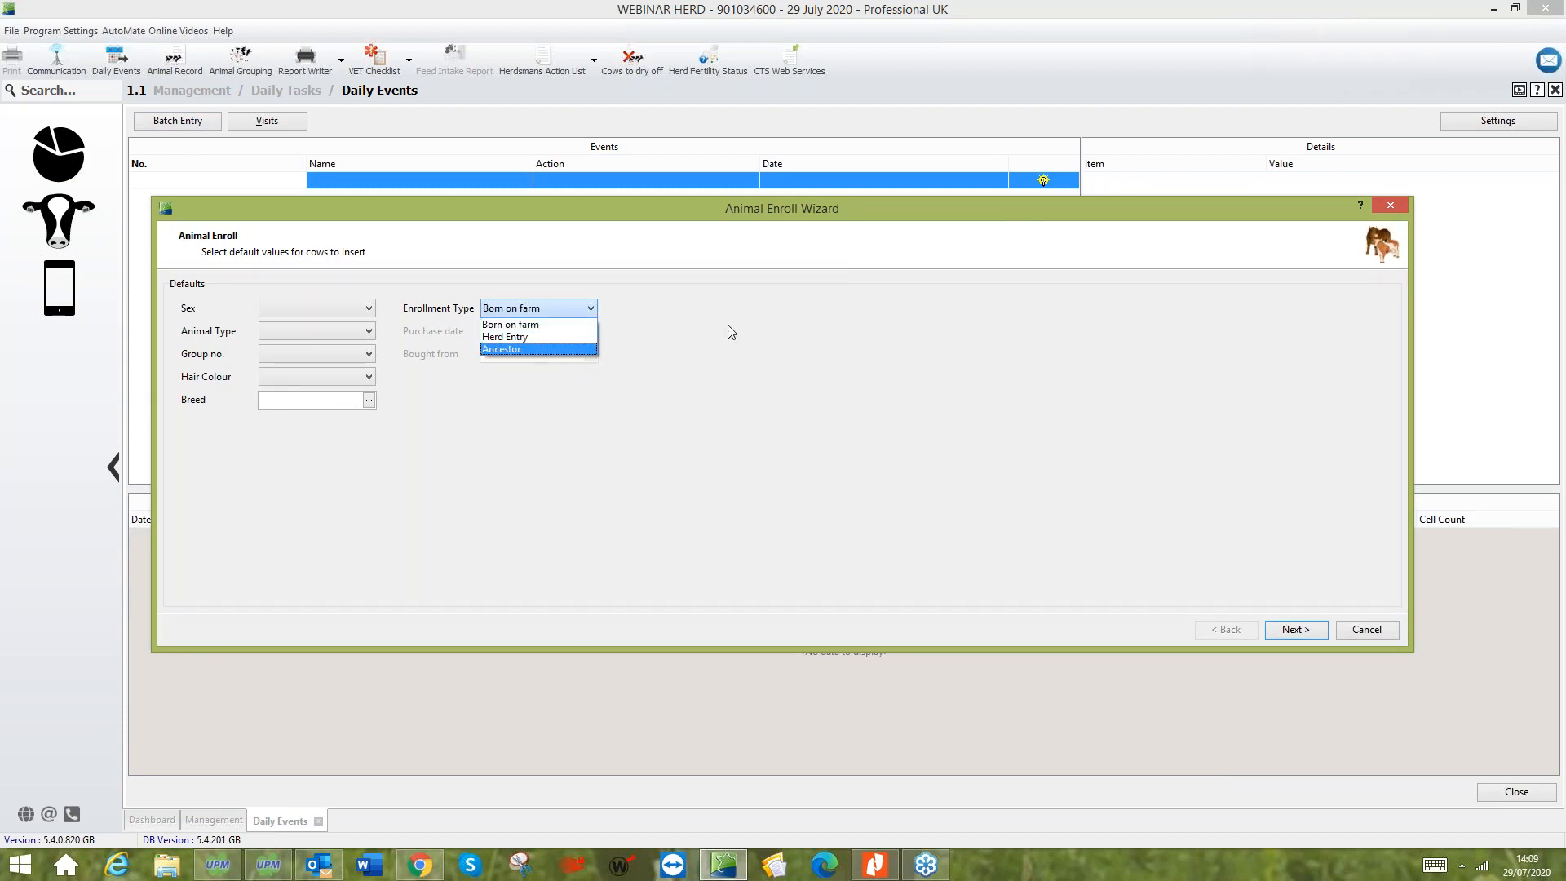
pyautogui.click(575, 350)
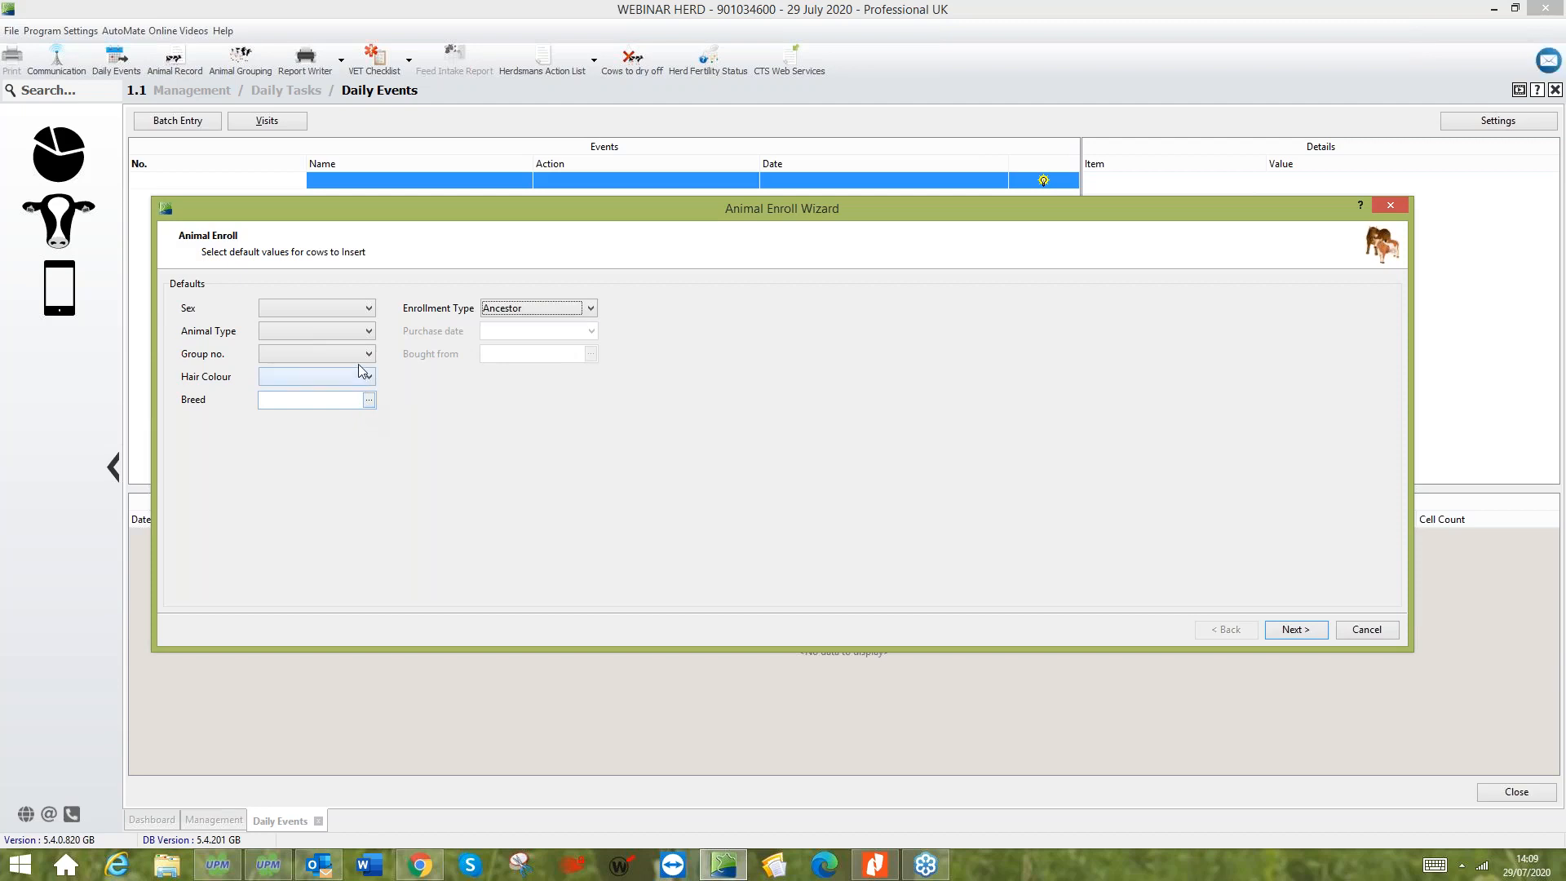
# - Set the default breed for the Ancestor enrollment to Holstein Friesian (01), searching the breeds for "hol"
pyautogui.moveTo(457, 200); pyautogui.dragTo(342, 133)
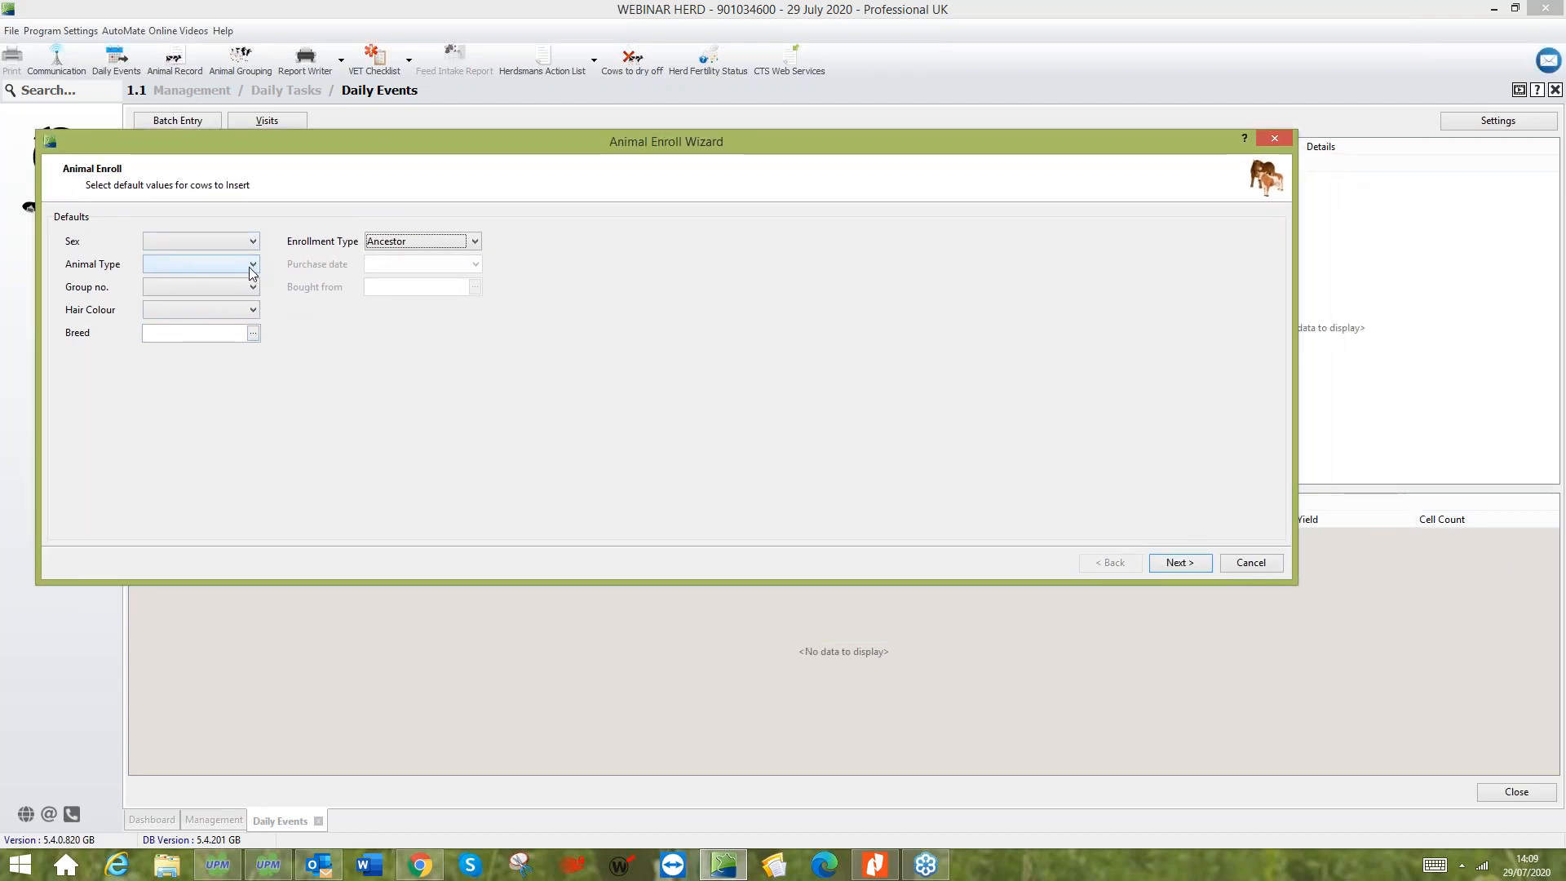
pyautogui.click(253, 332)
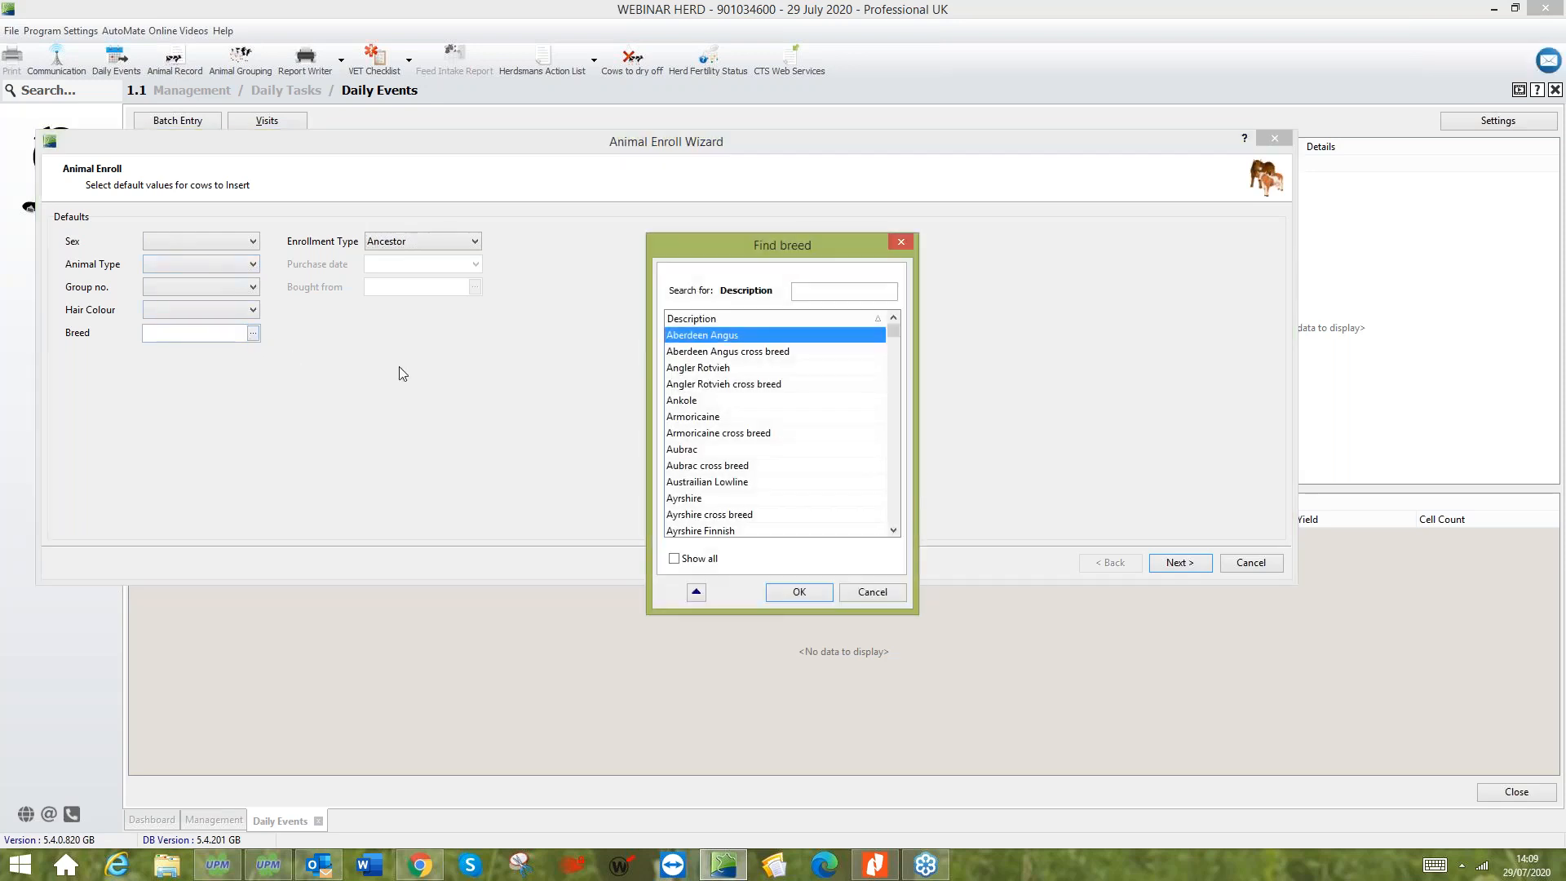
pyautogui.write('hol')
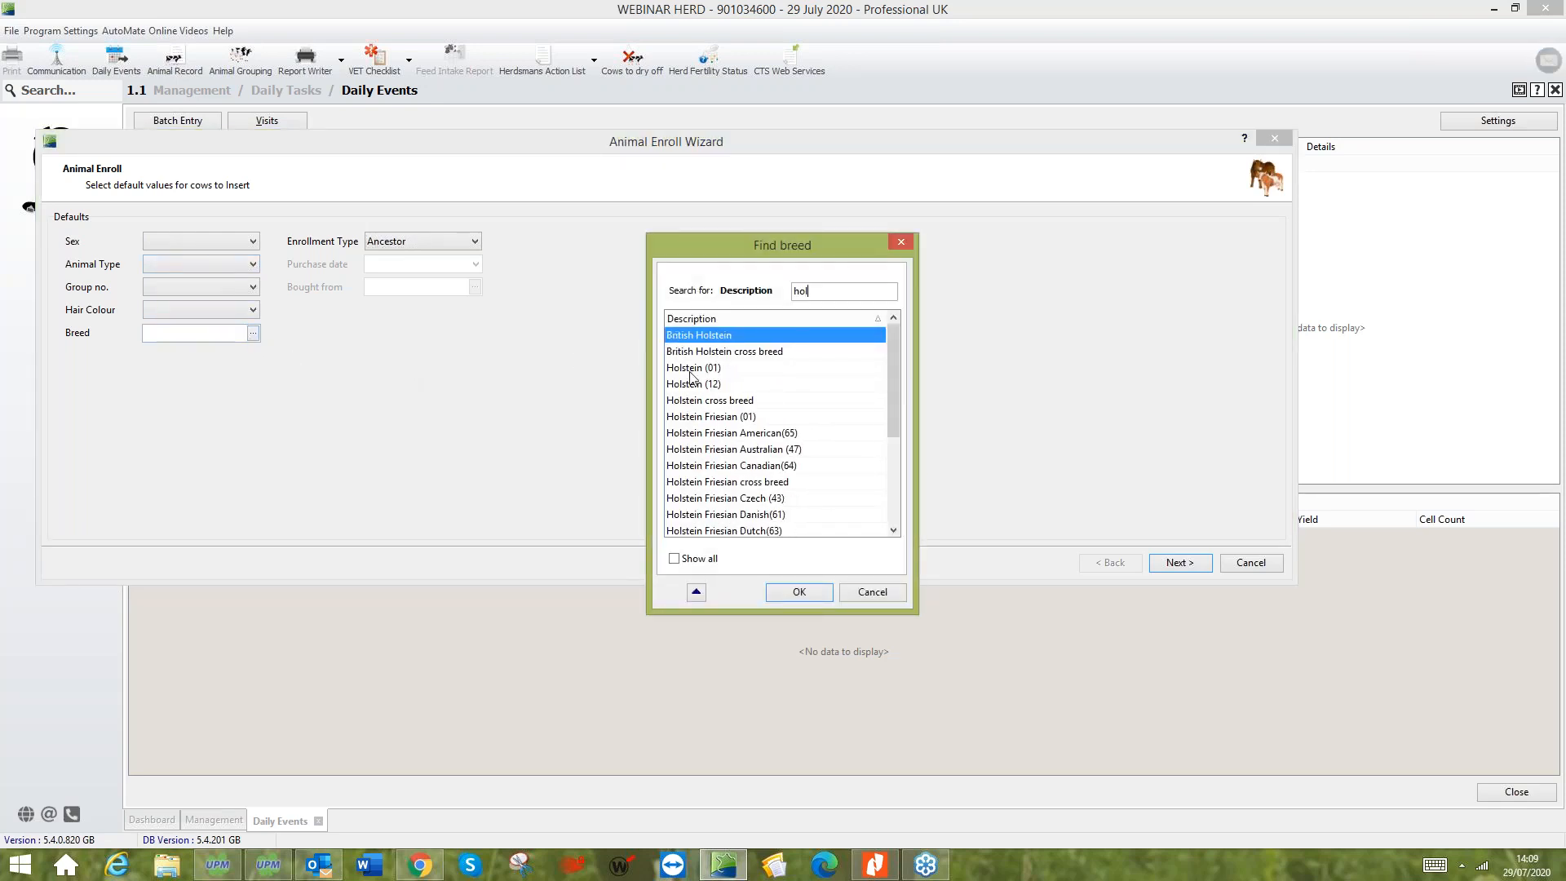
pyautogui.click(744, 419)
pyautogui.click(811, 590)
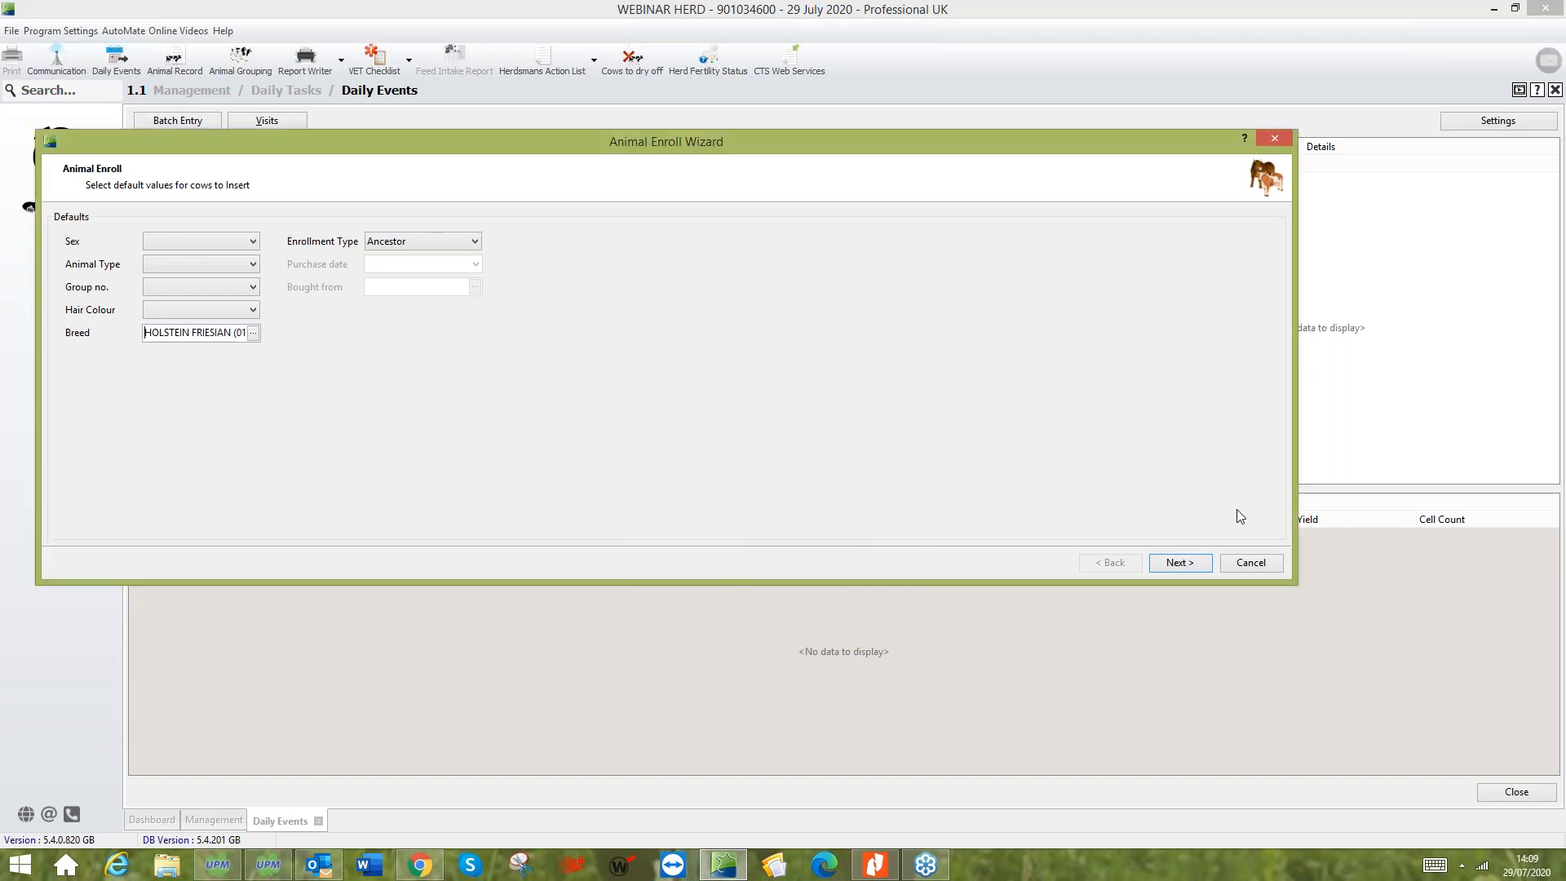
# - Set the default animal type to Dairy Cows and continue to the individual entry with only Ear tag as an optional item
pyautogui.click(214, 269)
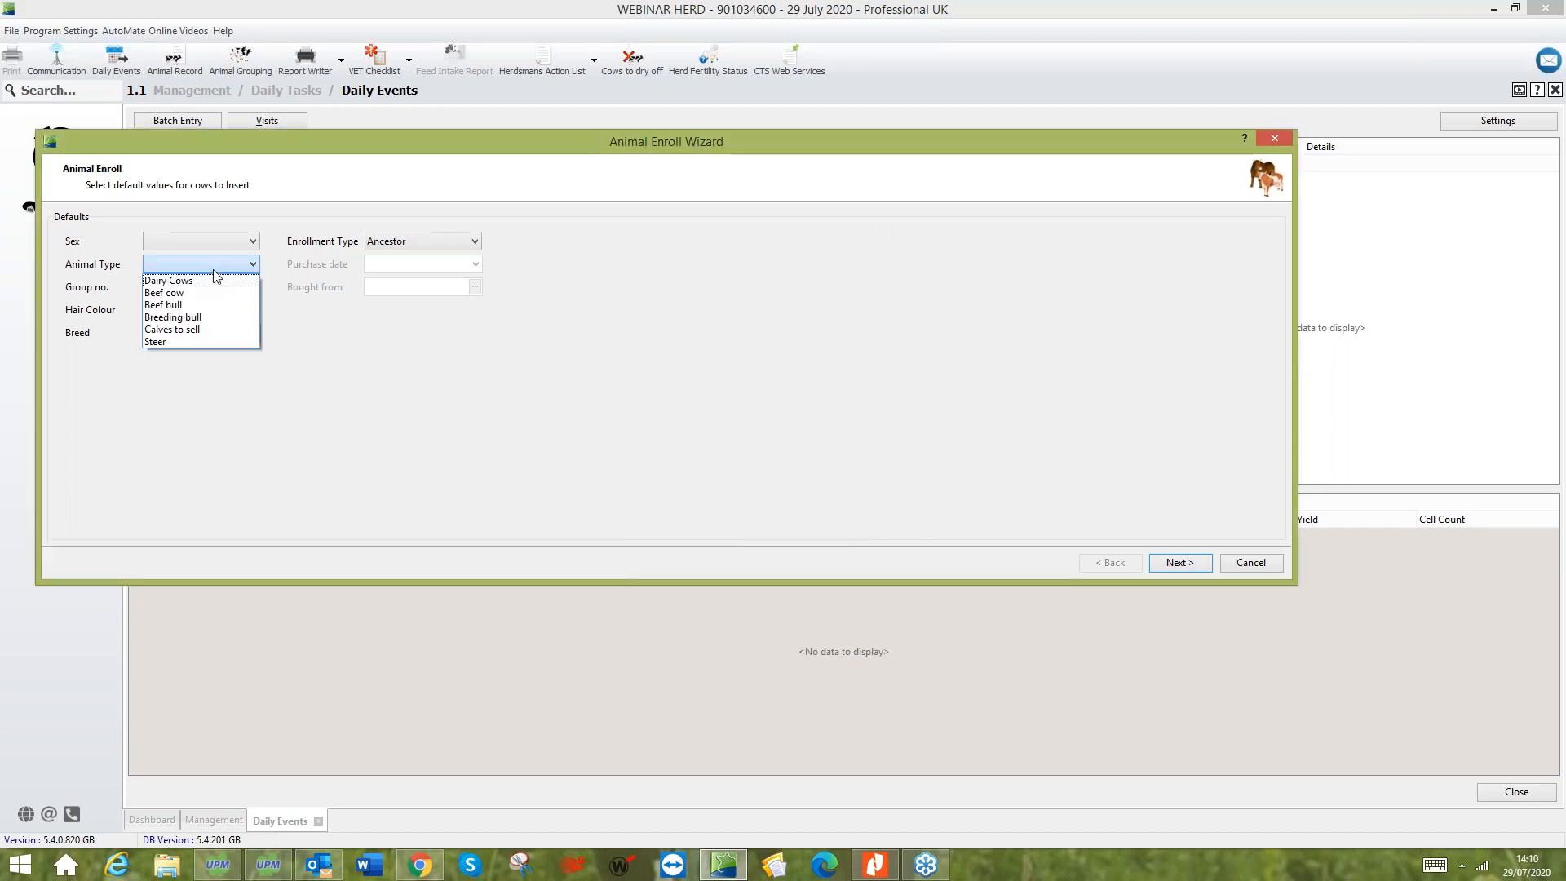
pyautogui.click(209, 282)
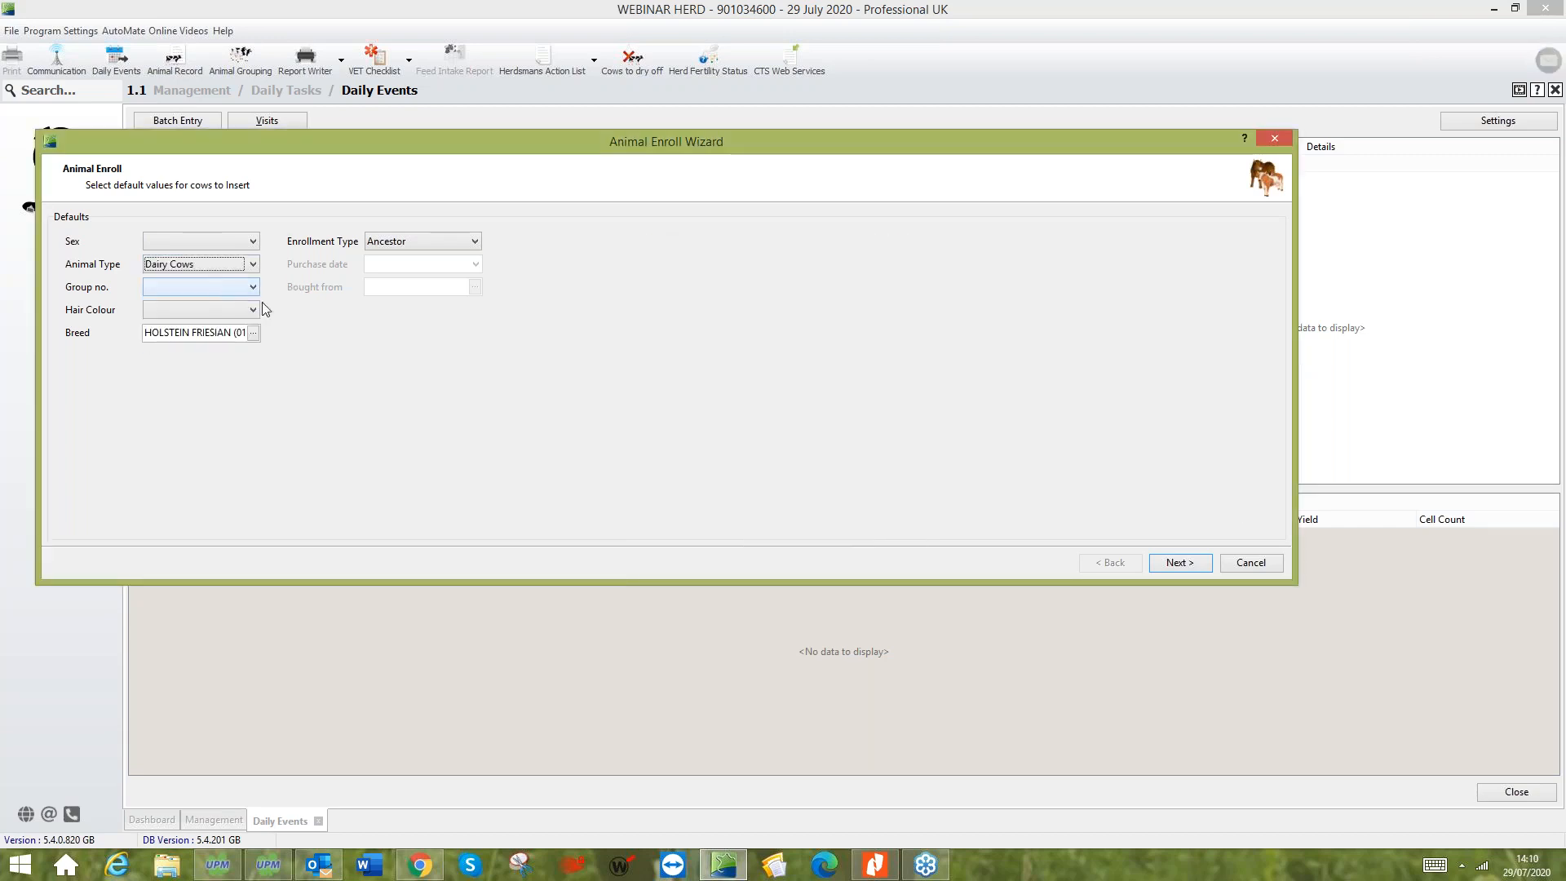
pyautogui.click(1189, 564)
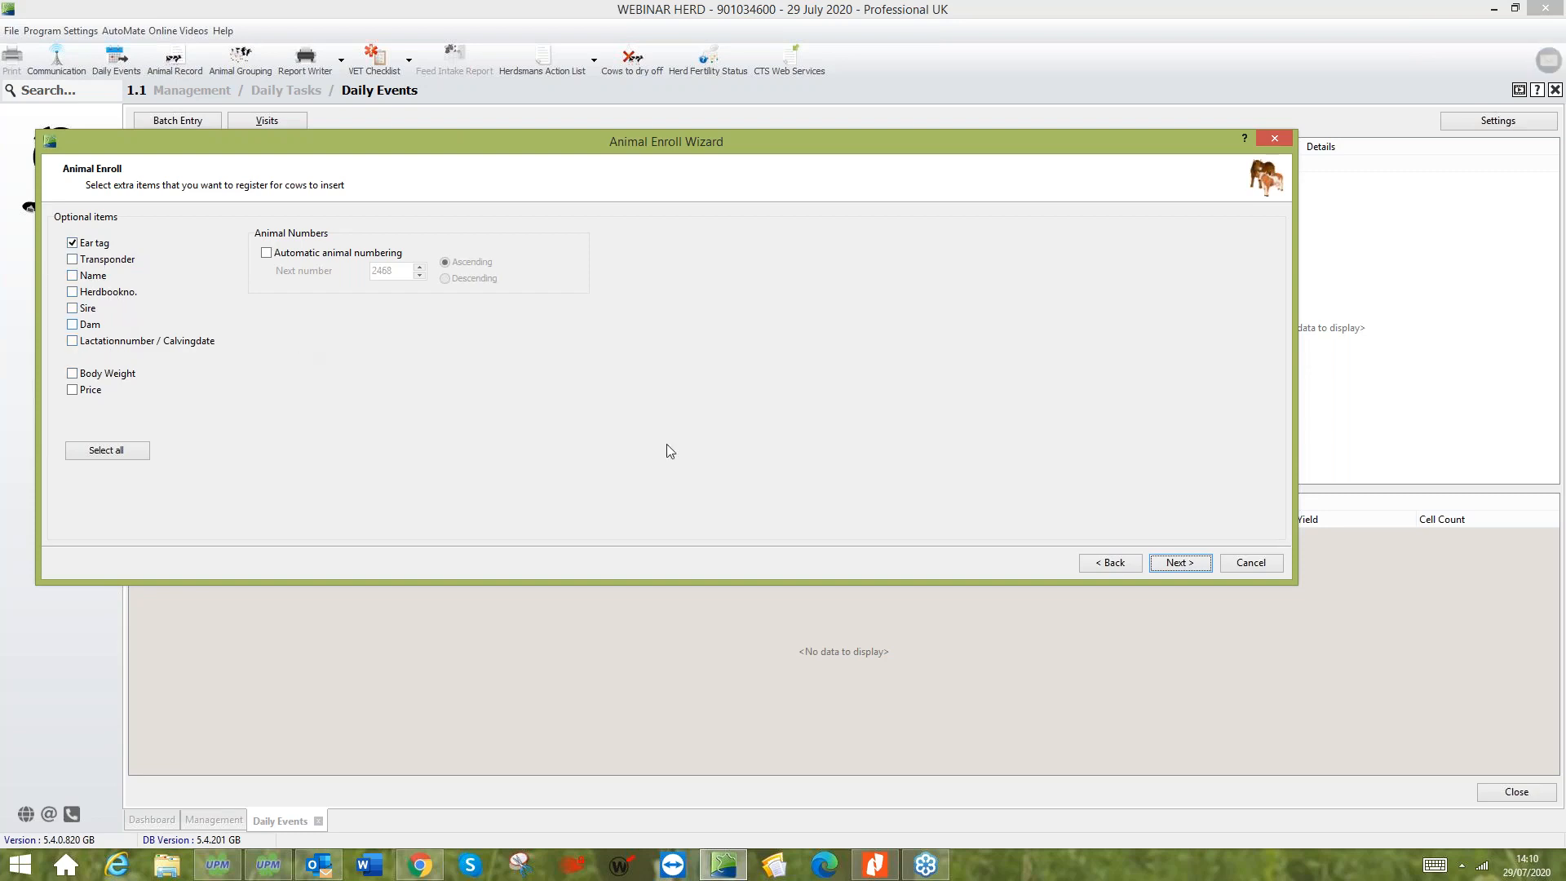
pyautogui.click(1179, 562)
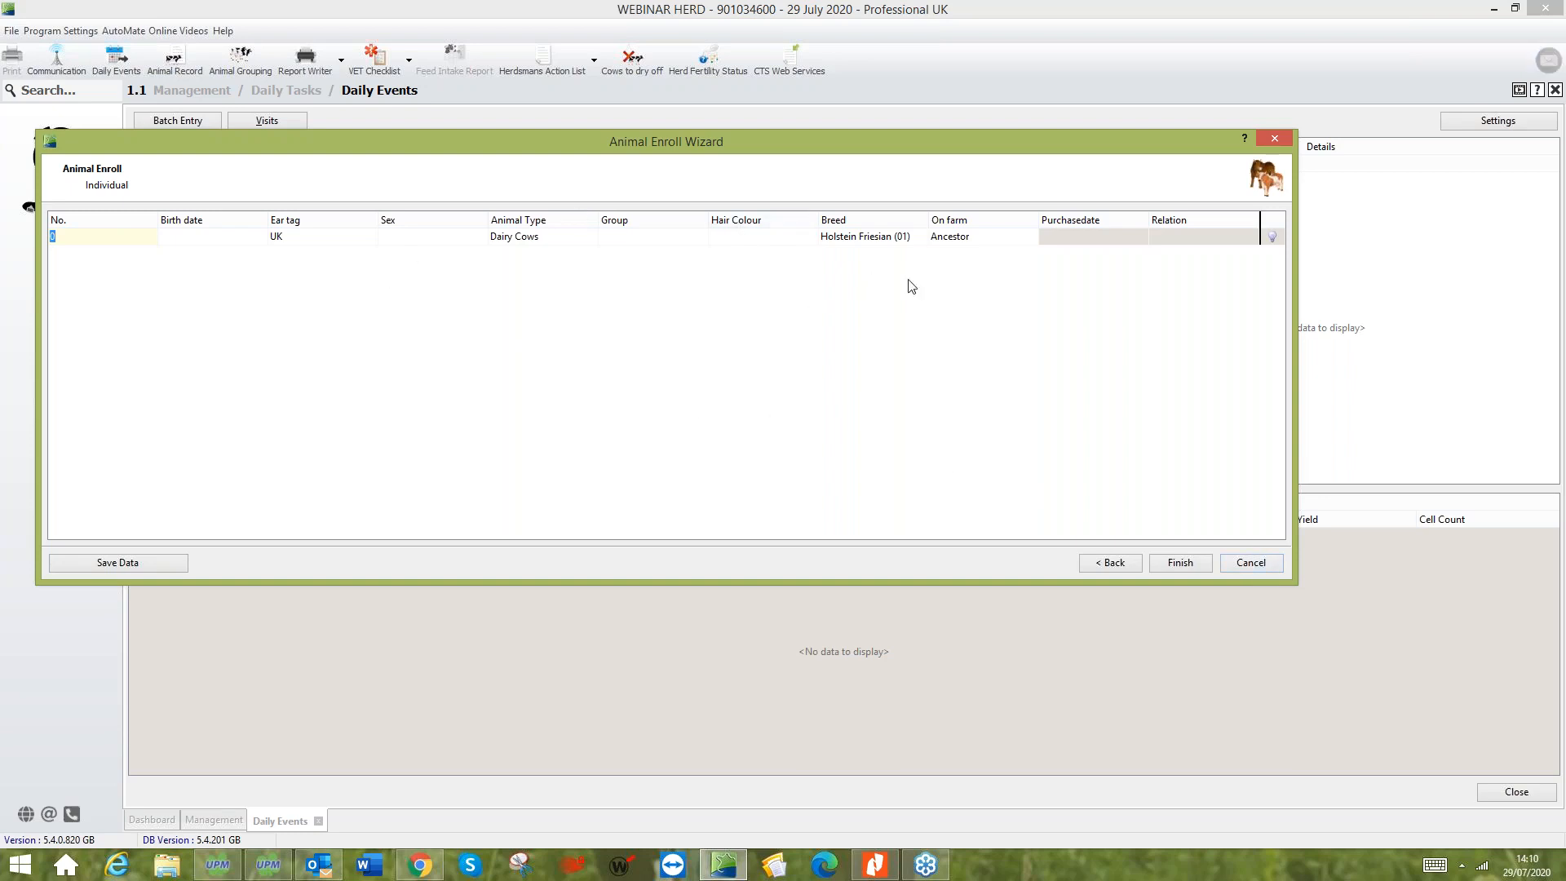
# - Cancel the Ancestor enrollment and close Daily Events and Management to return to the Dashboard
pyautogui.click(1267, 566)
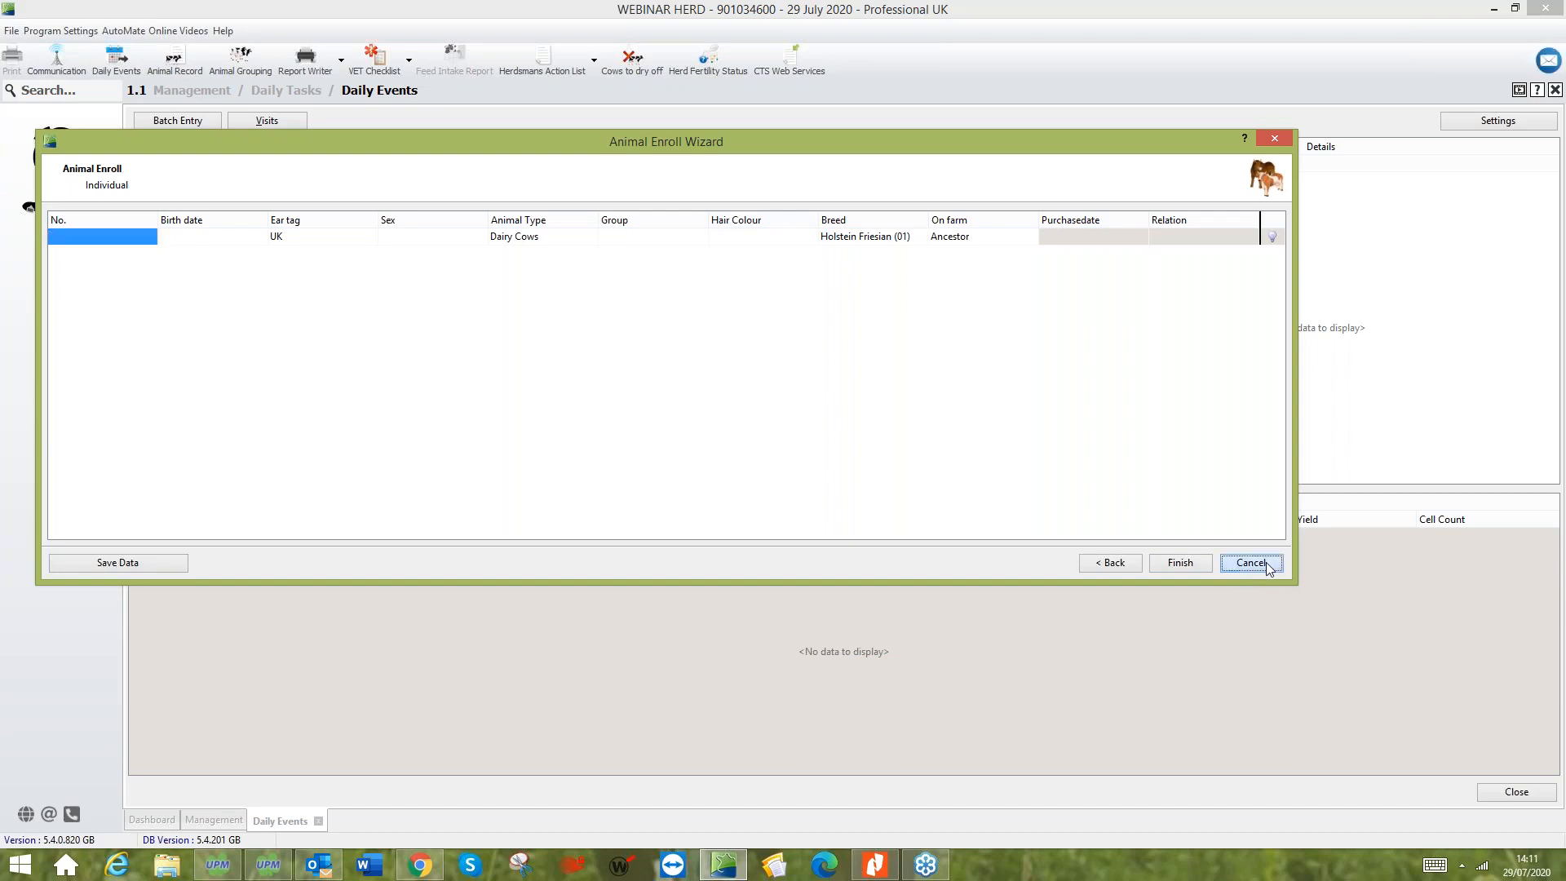
pyautogui.click(318, 820)
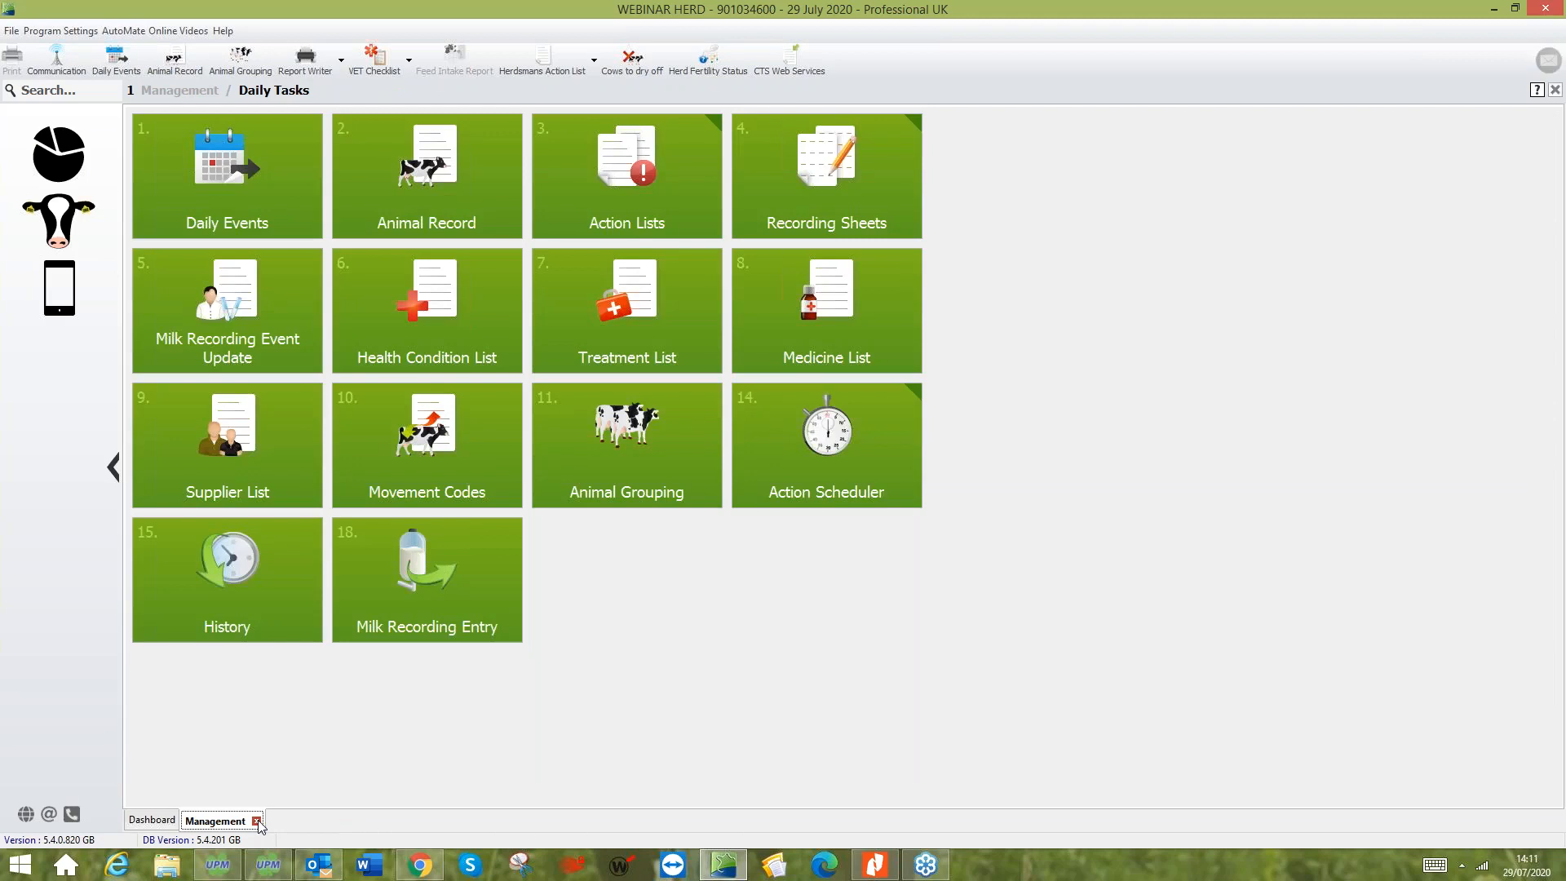
pyautogui.click(256, 820)
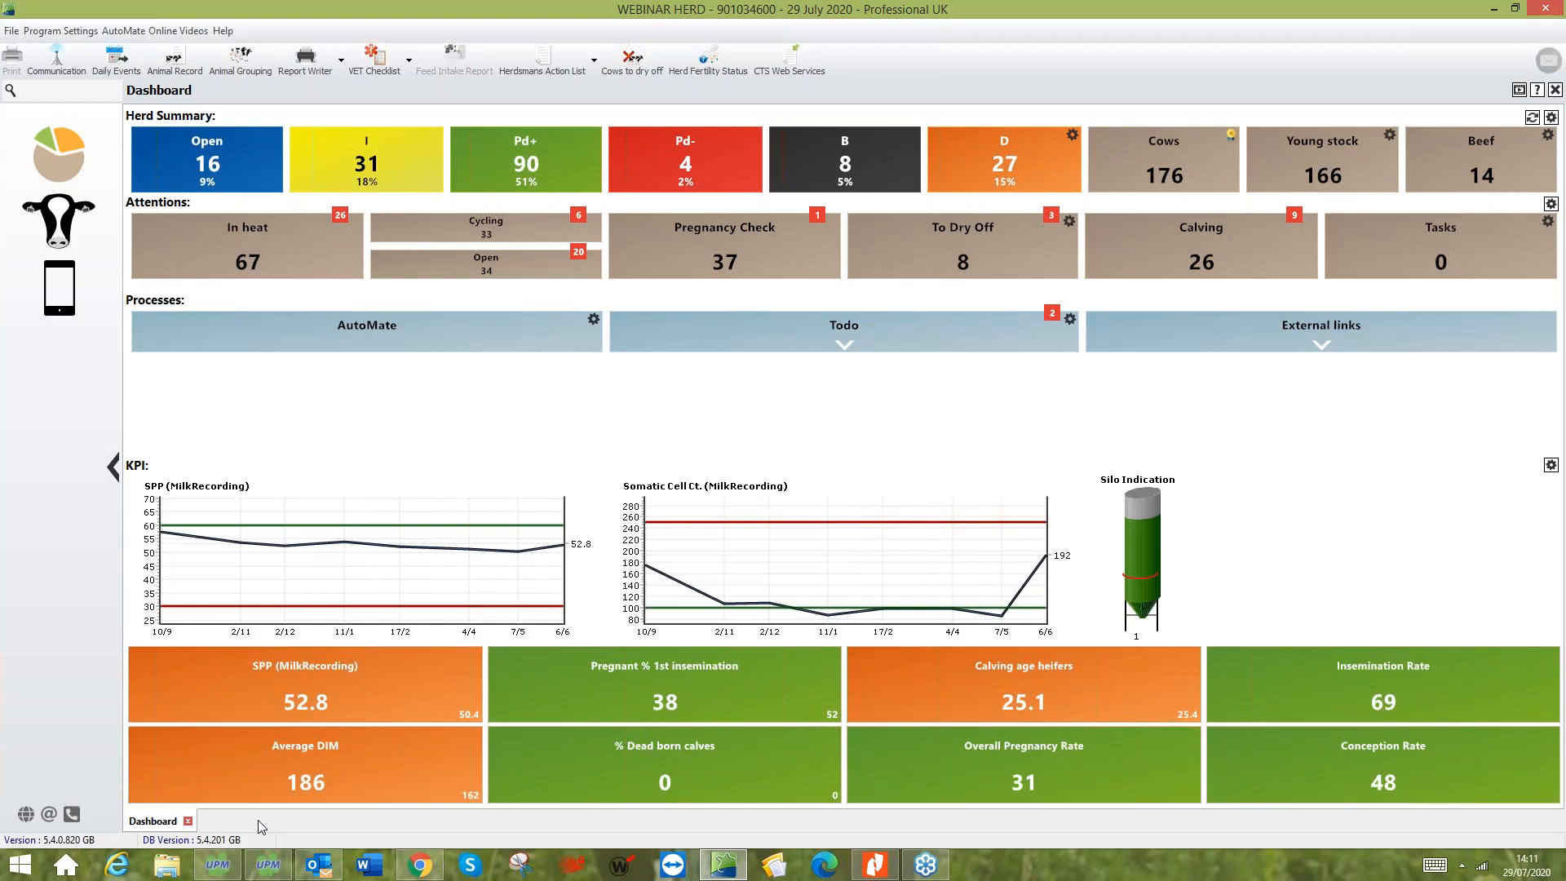
pyautogui.click(1542, 672)
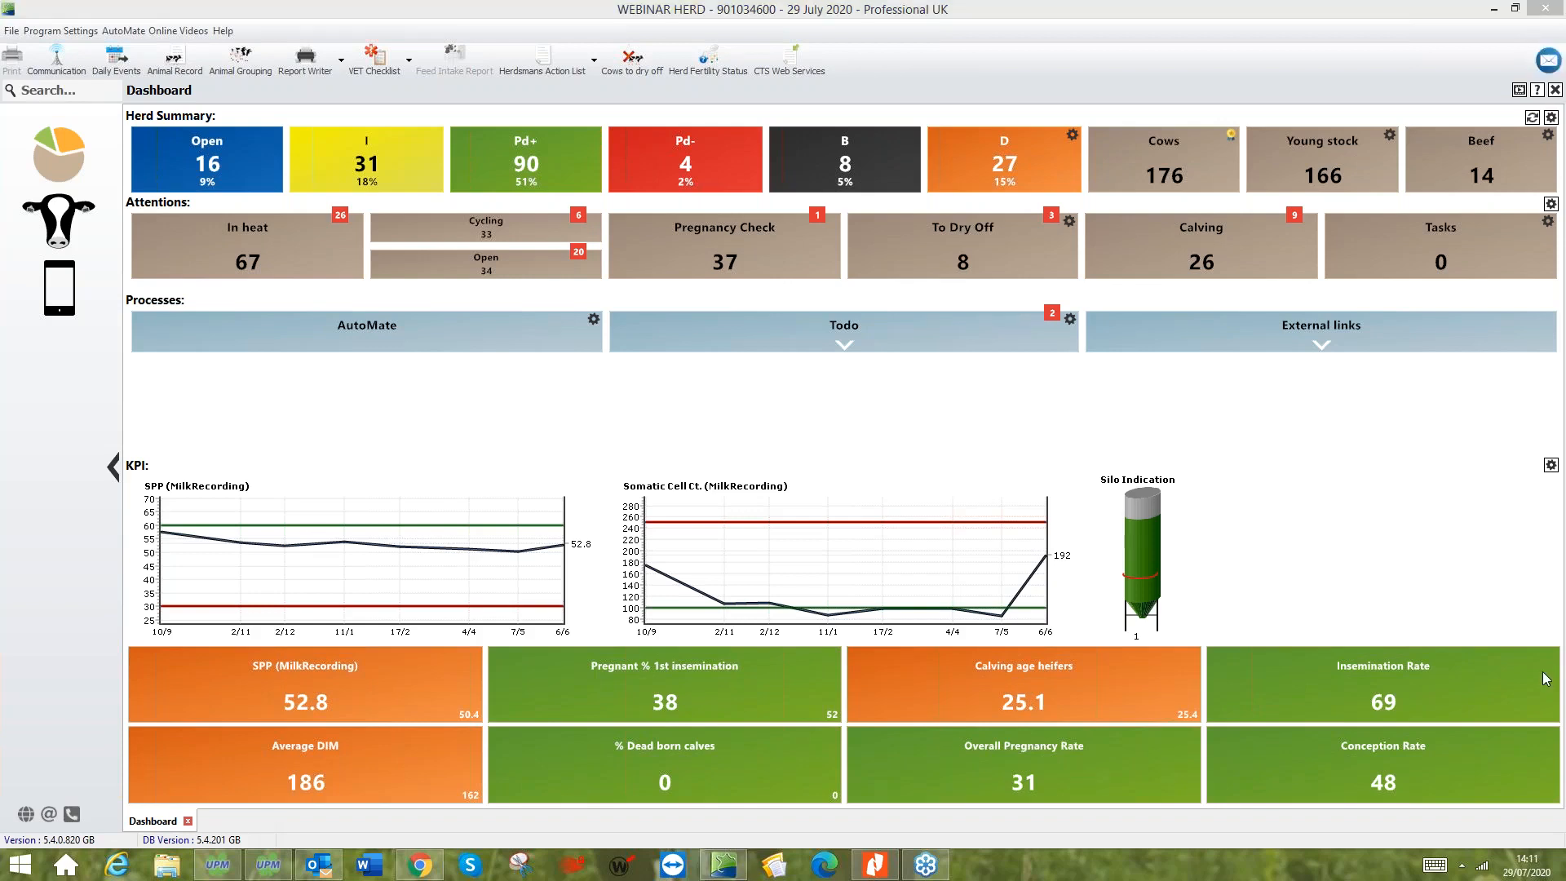